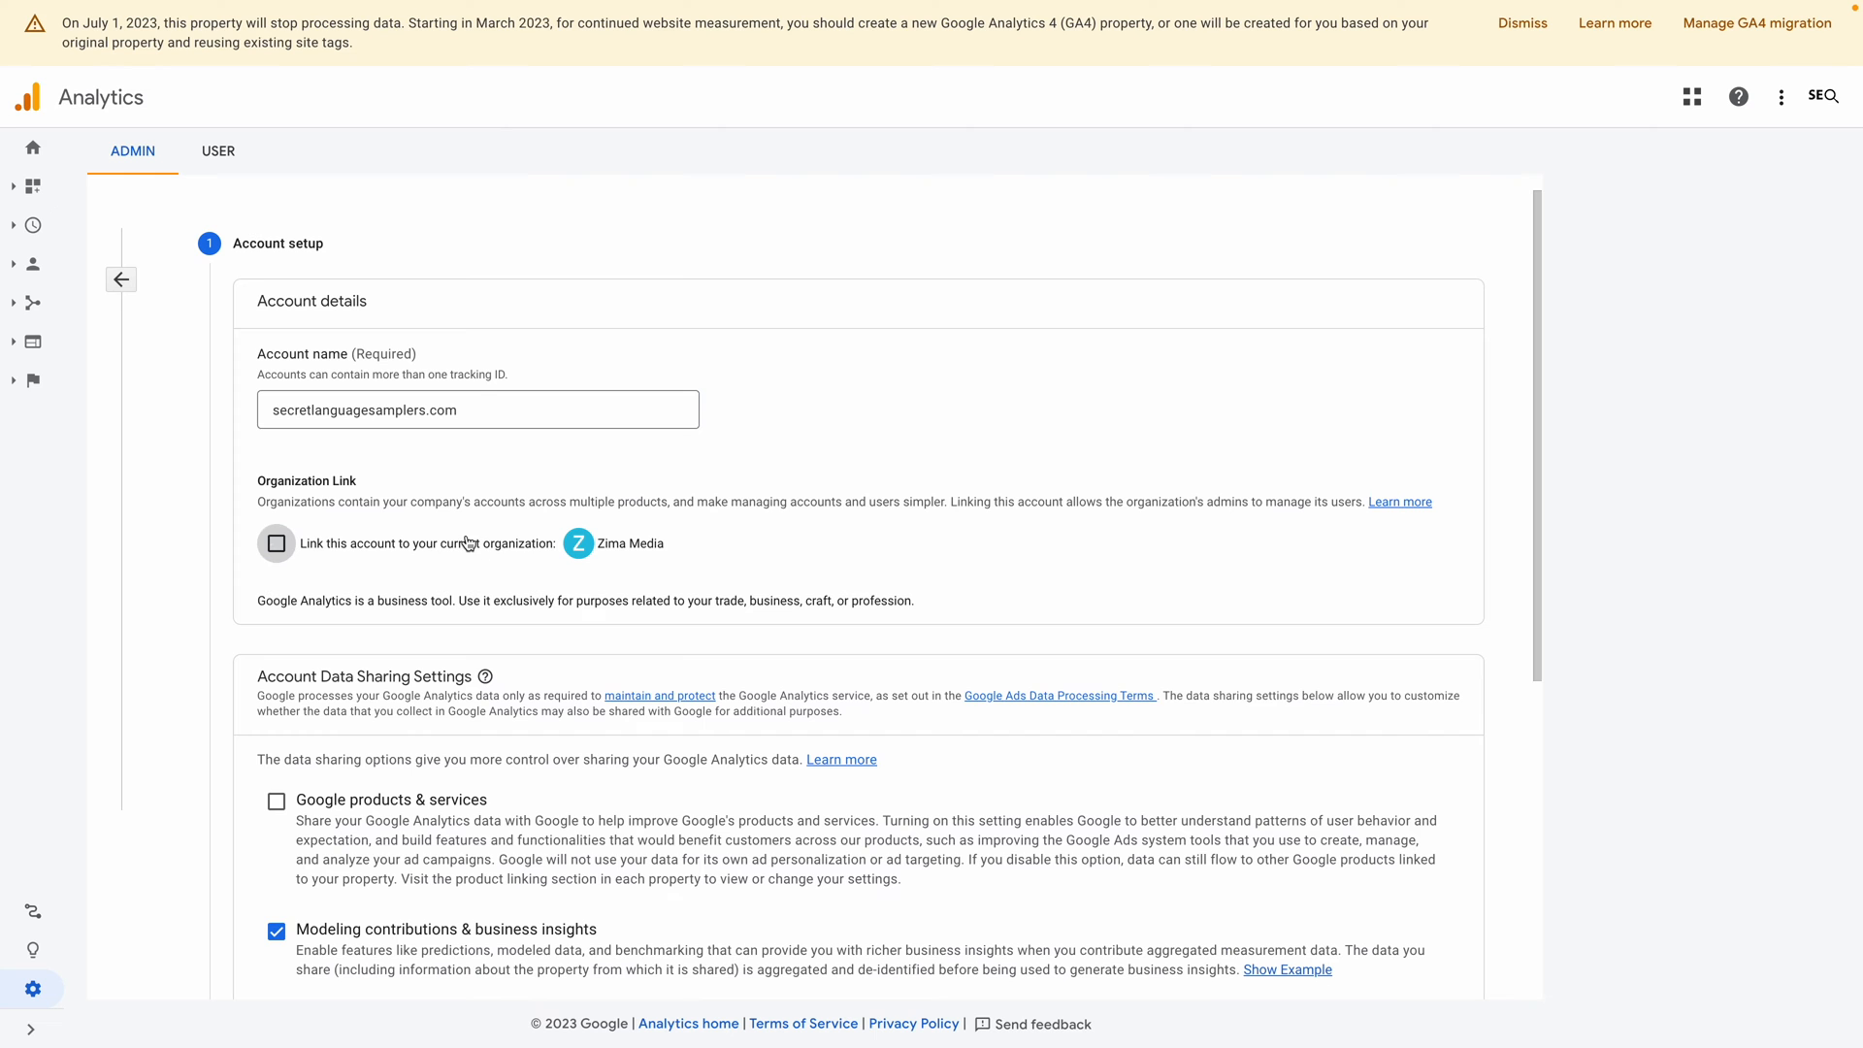
Step: Accept the account setup with its data sharing settings and name the new property secretlanguagesamplers.com
scroll(466, 543, down, 5)
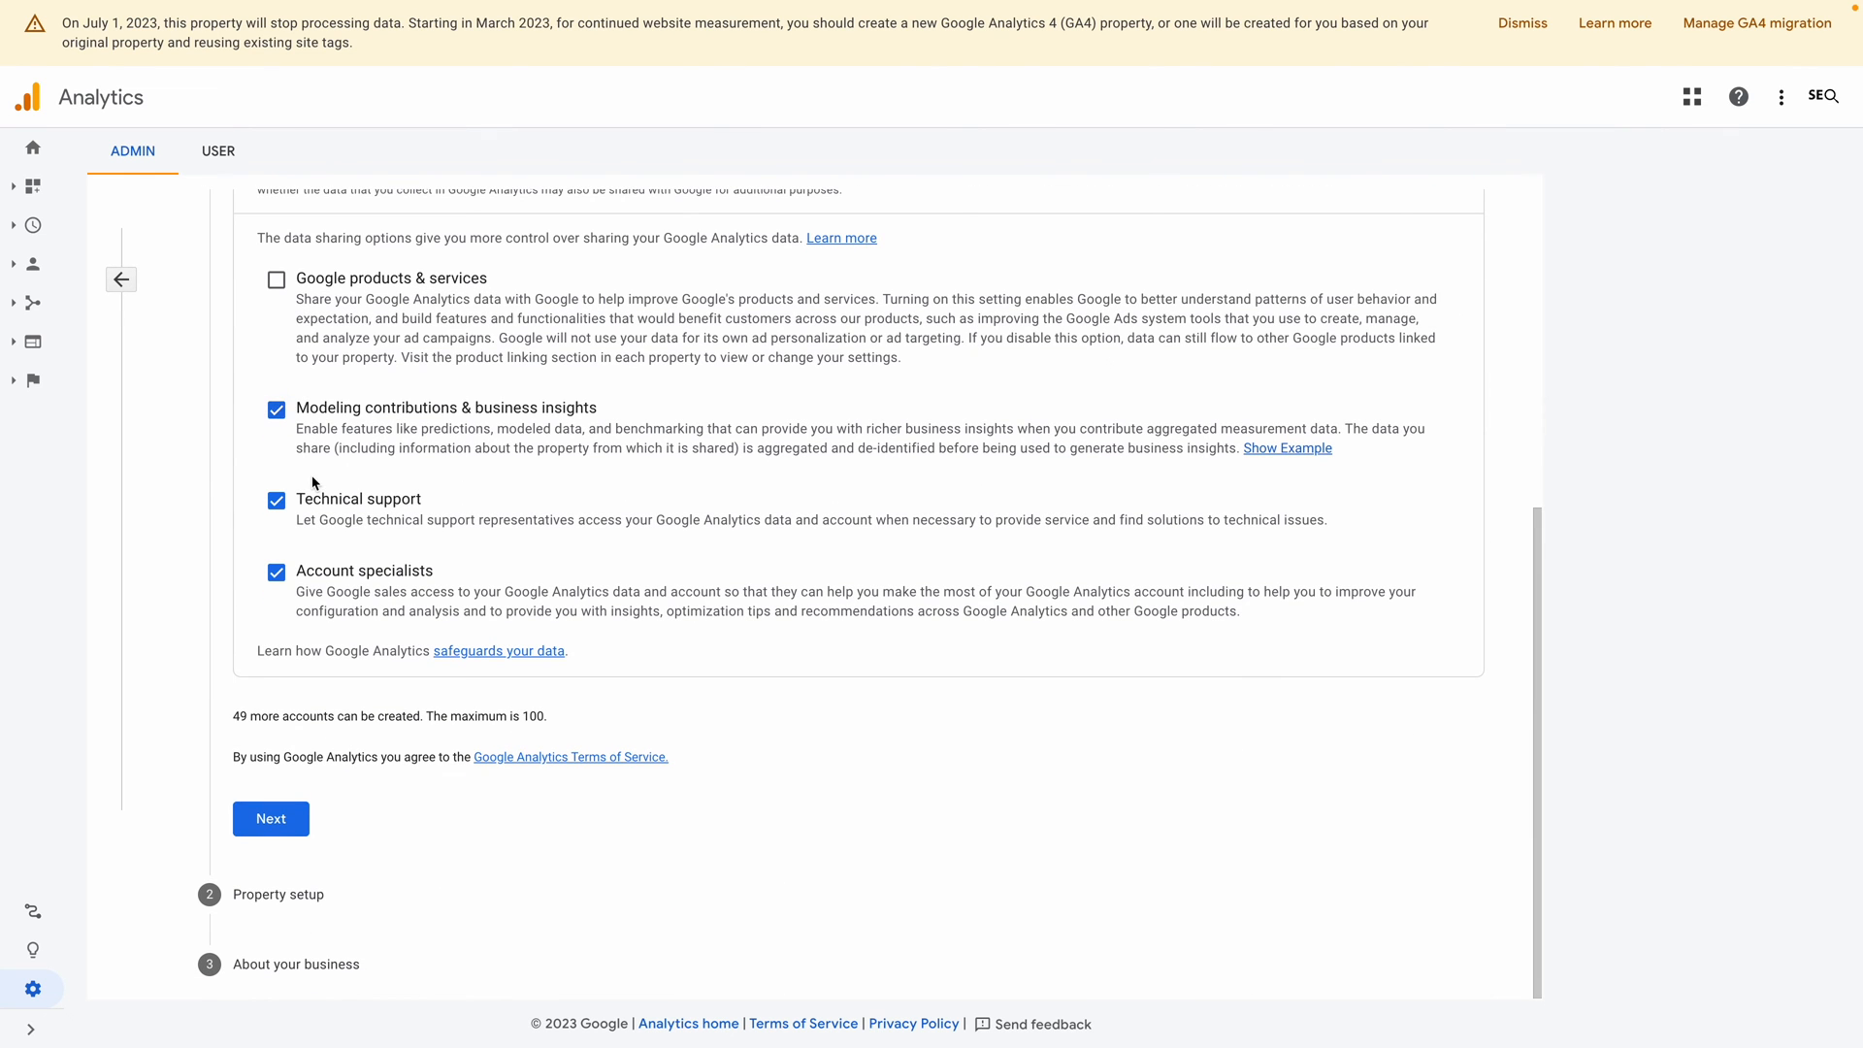
click(262, 818)
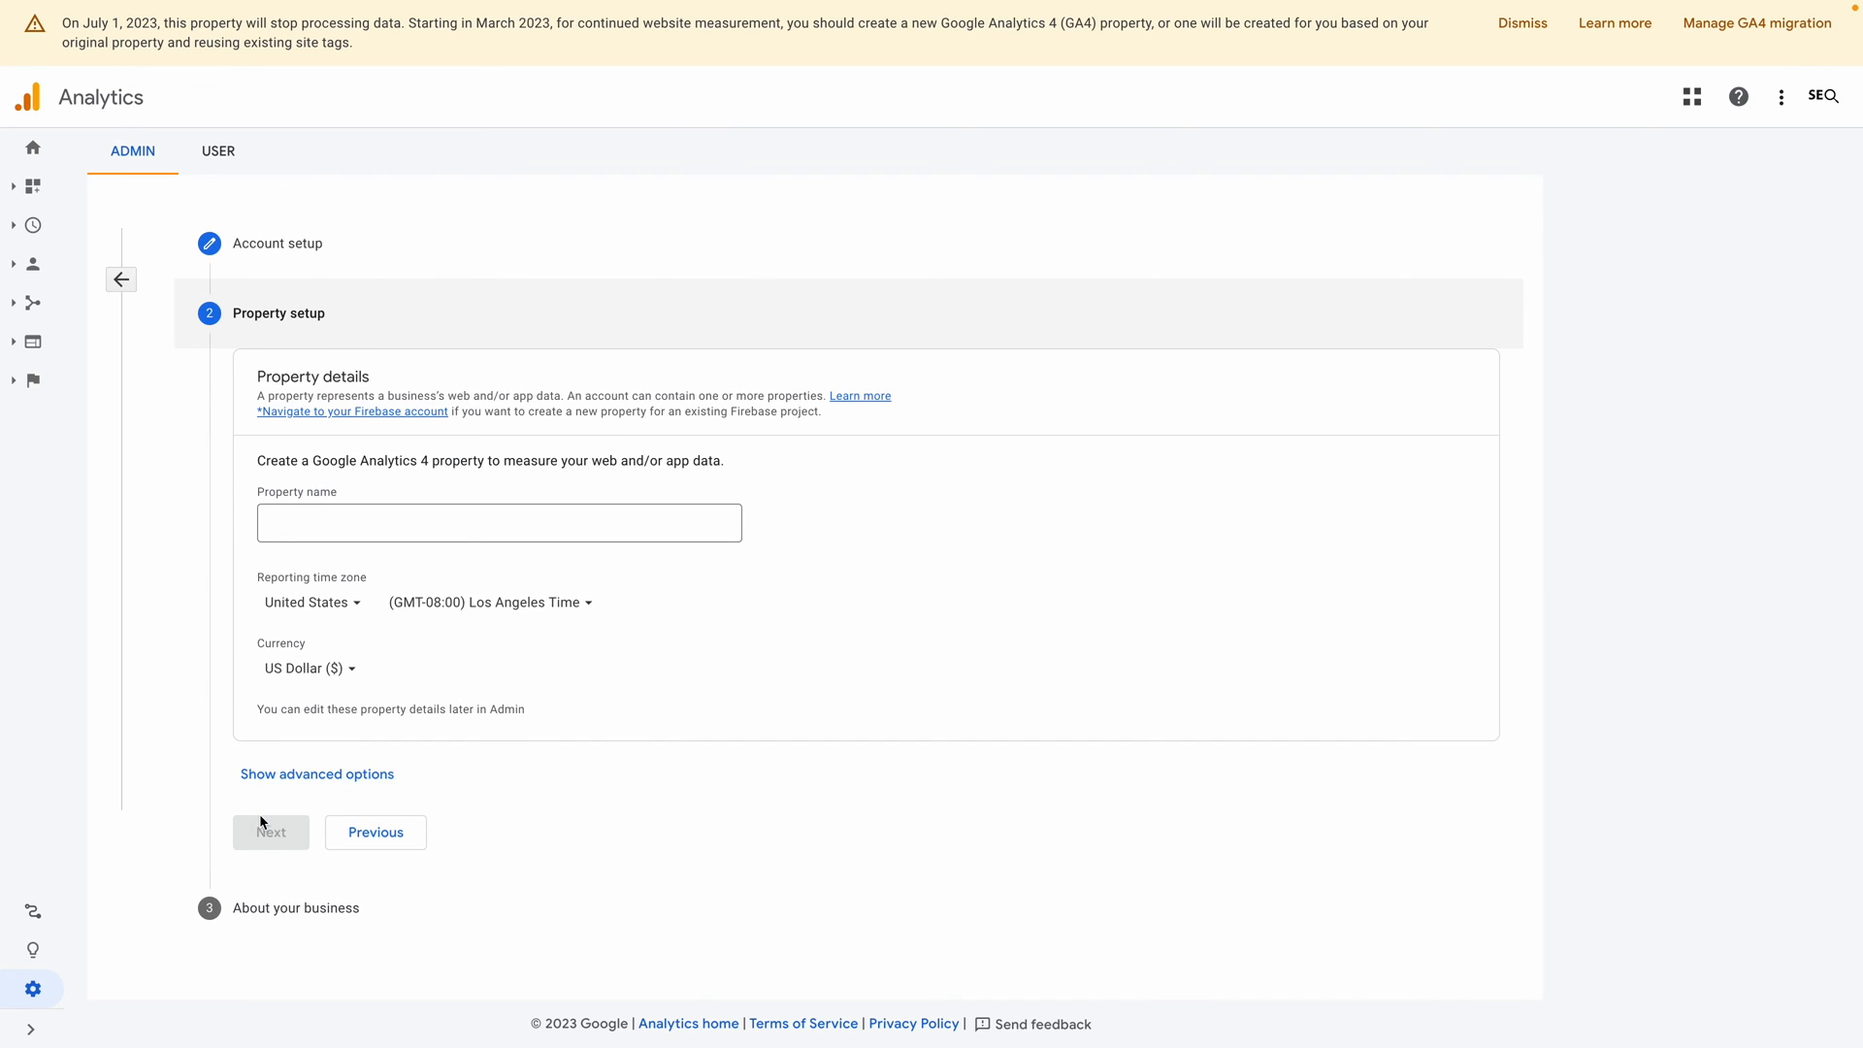
click(343, 529)
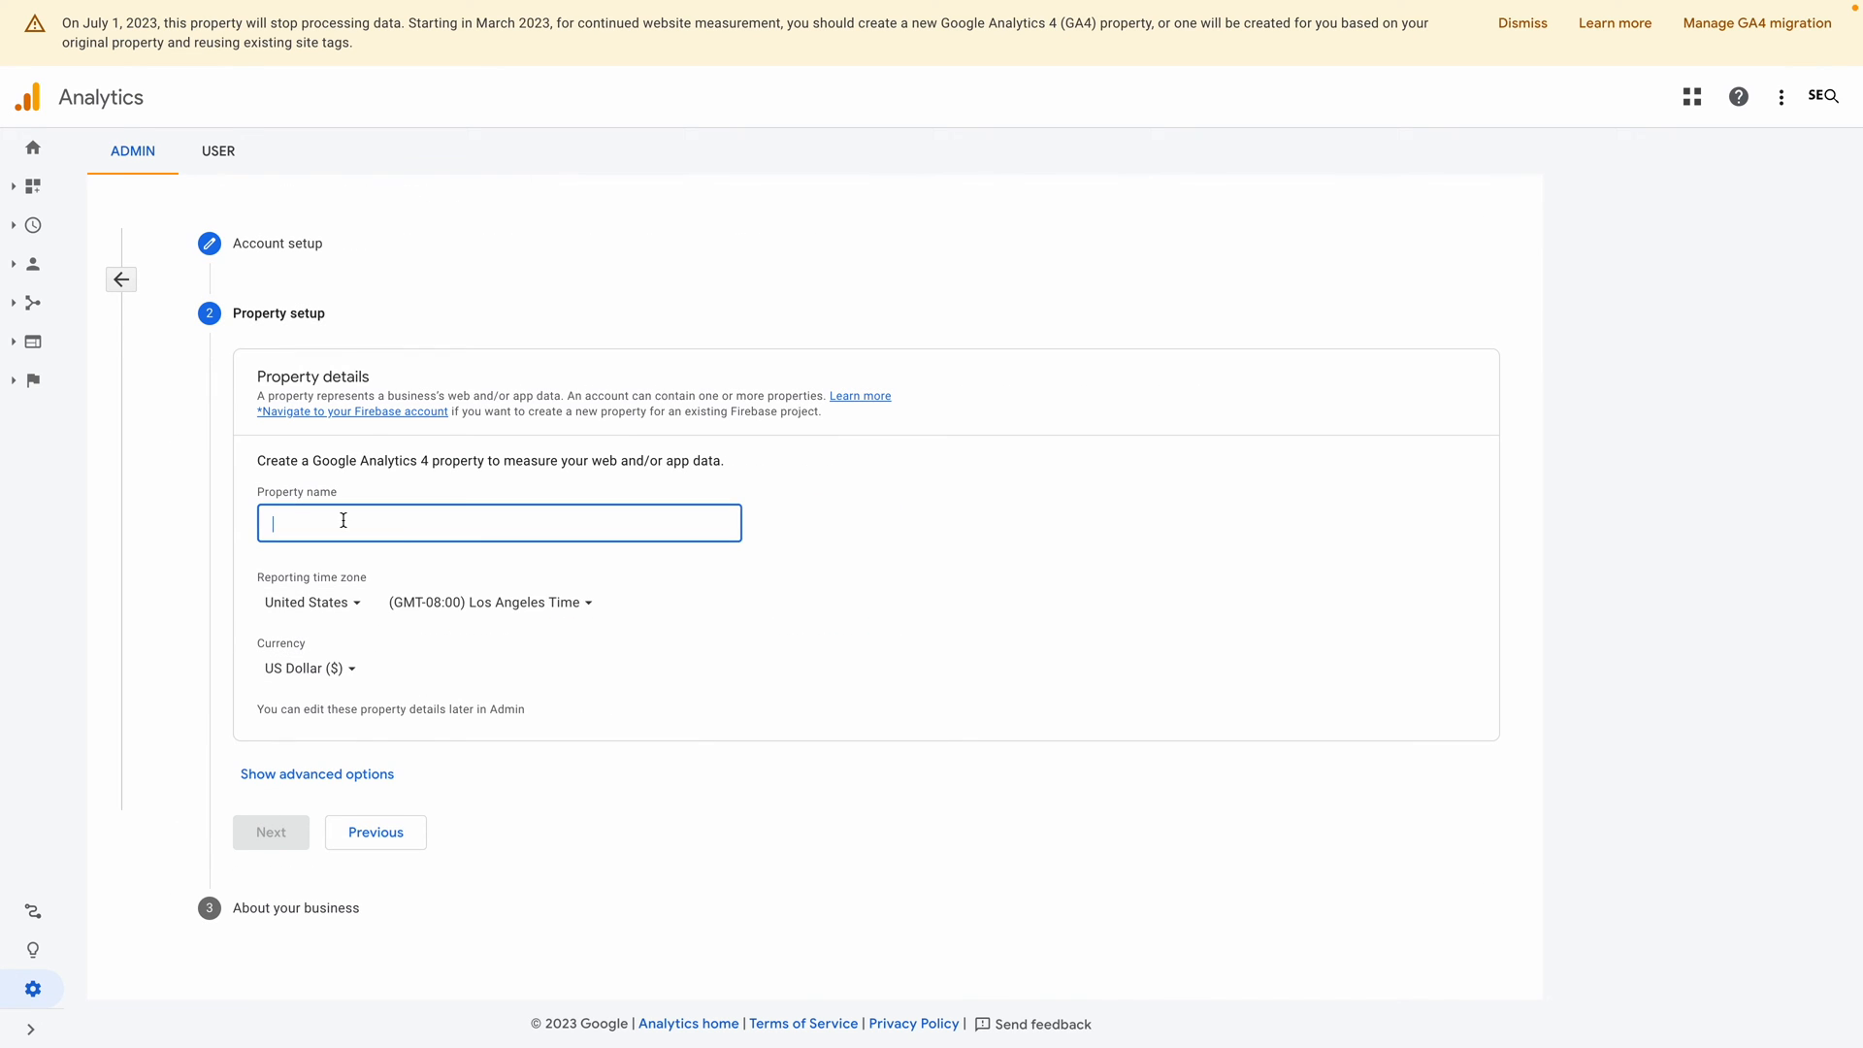
text(https://secretlanguagesamplers.com)
drag(318, 524, 133, 525)
key(BackSpace)
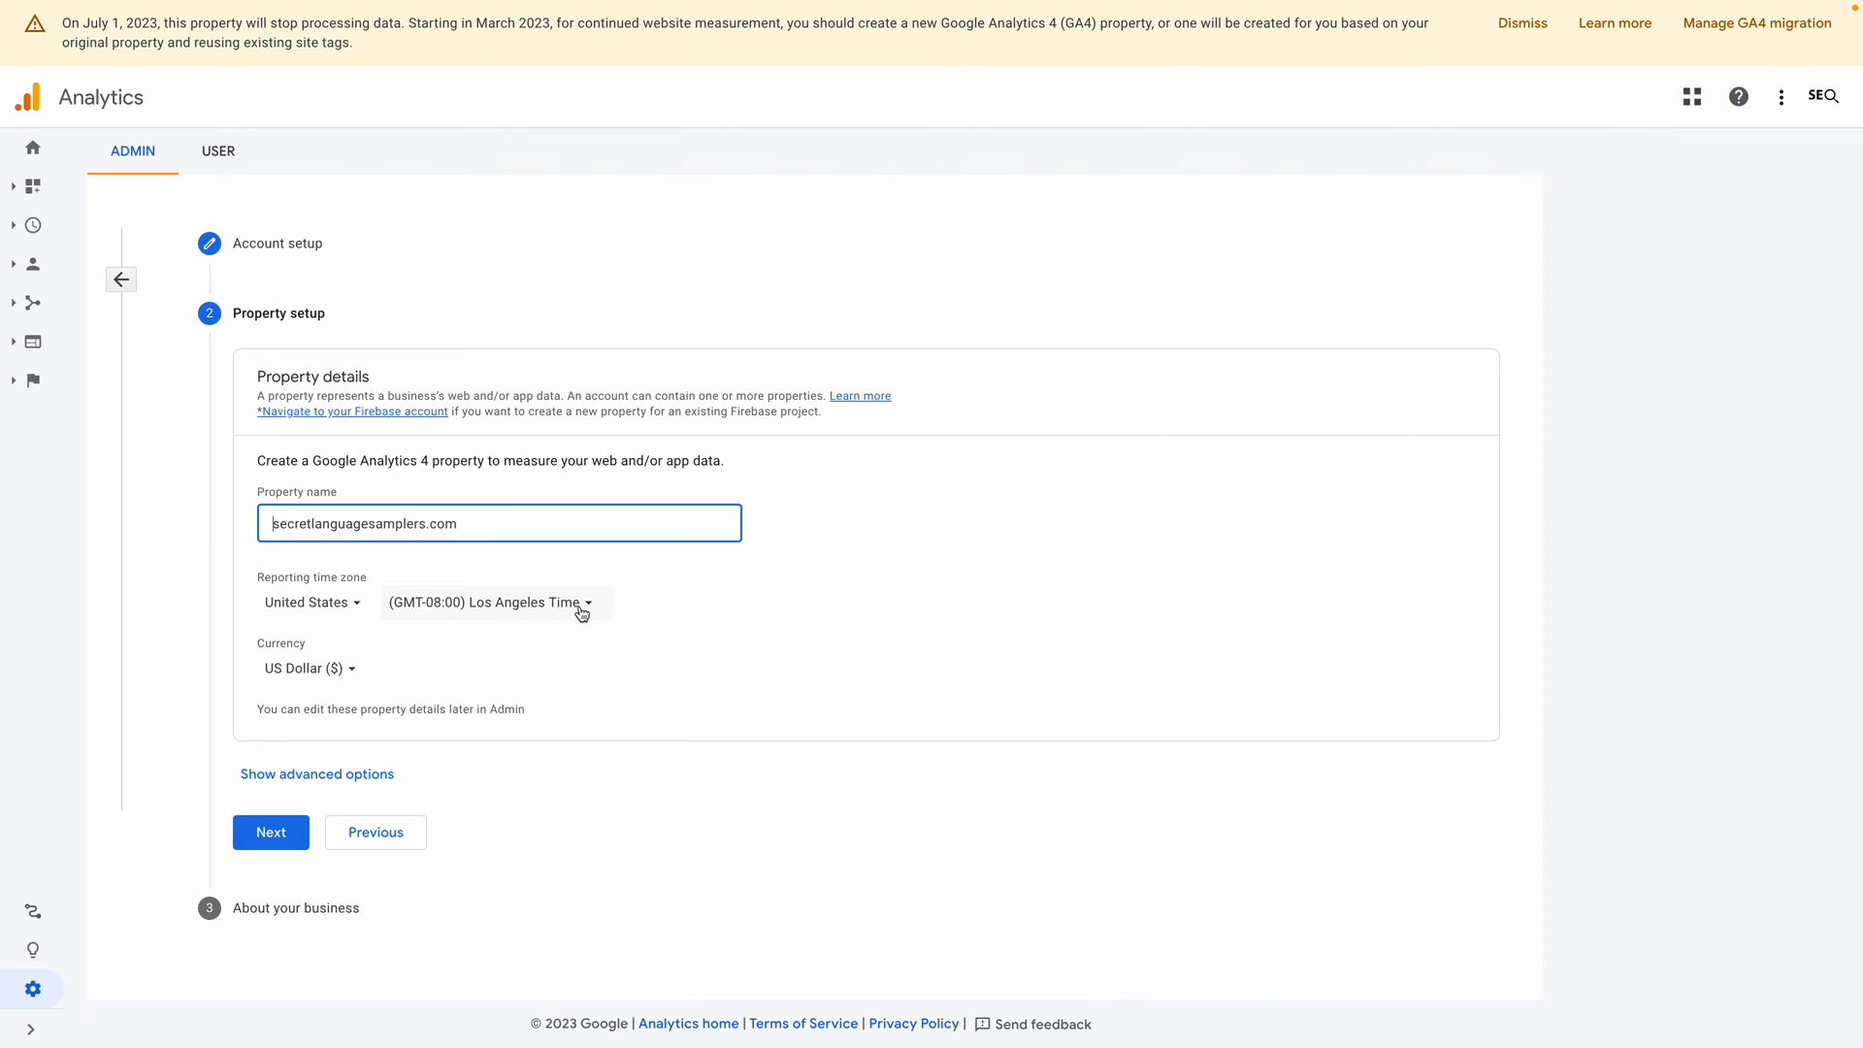
Step: Check the advanced property options, leave Universal Analytics creation off, and continue to the business information
click(306, 784)
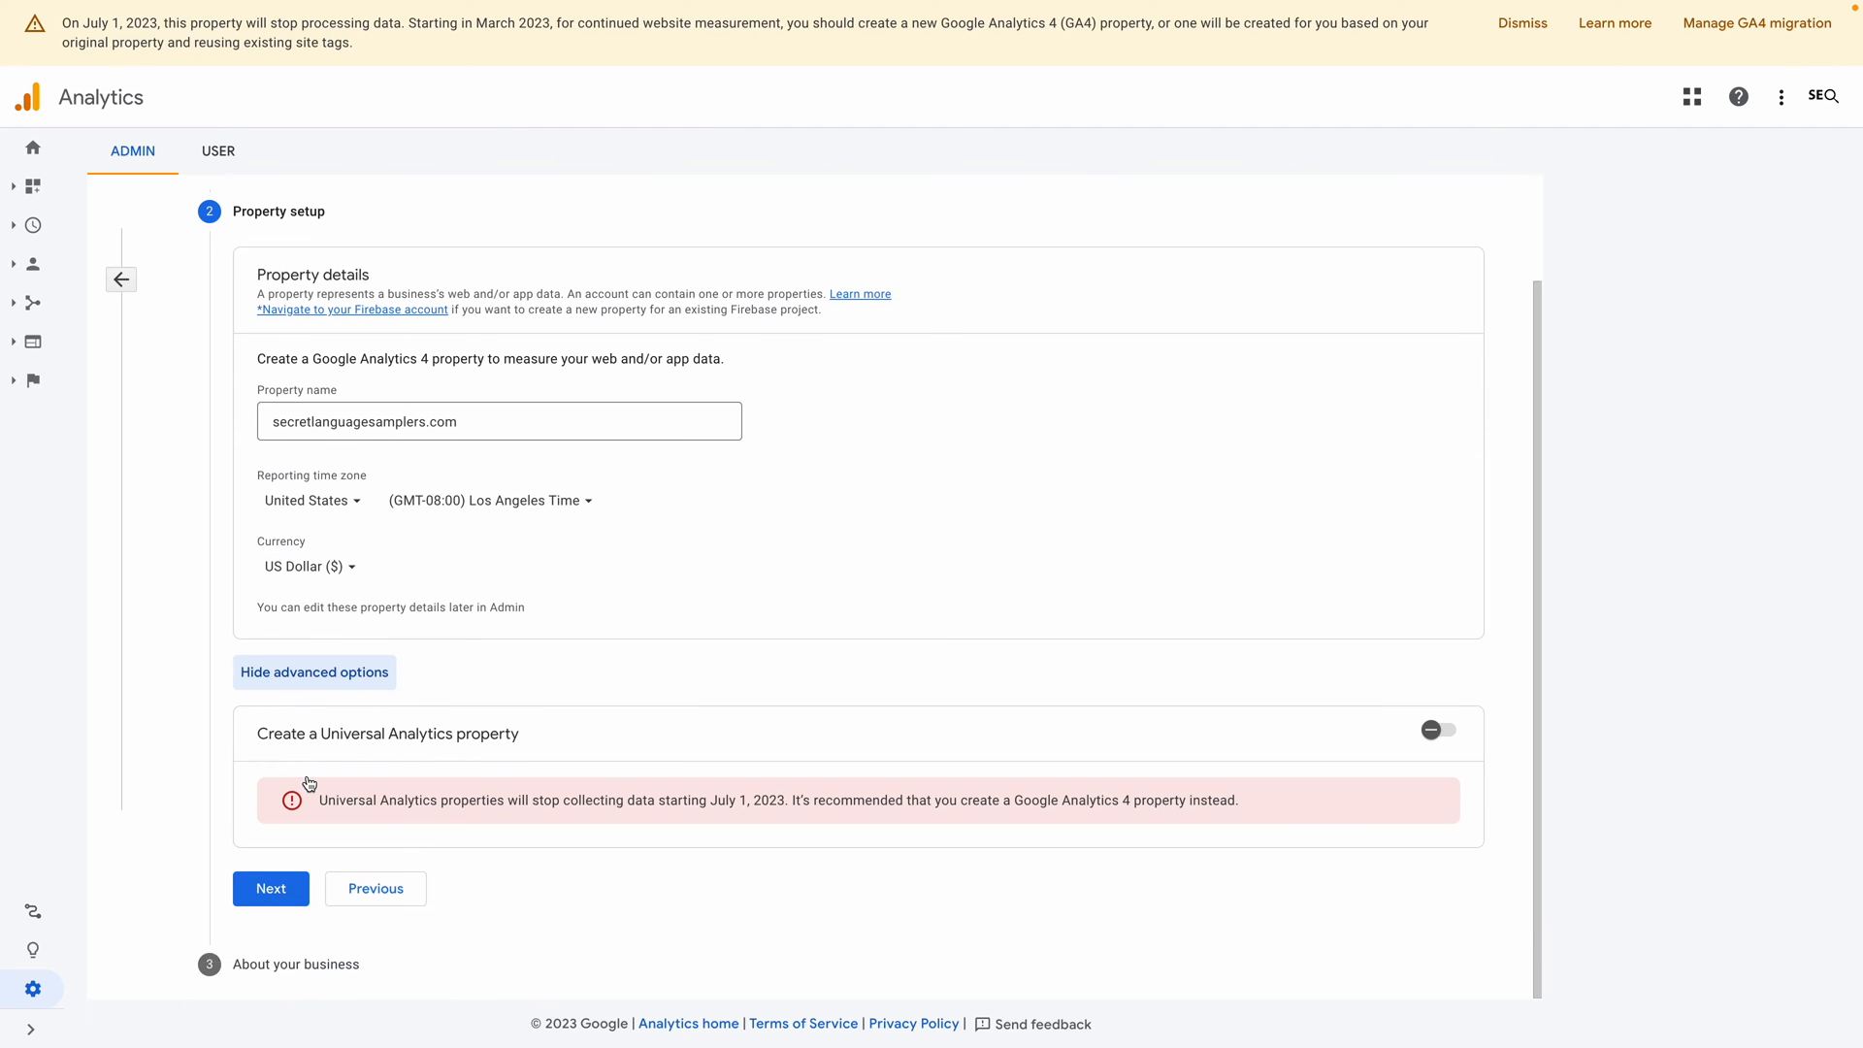
click(365, 685)
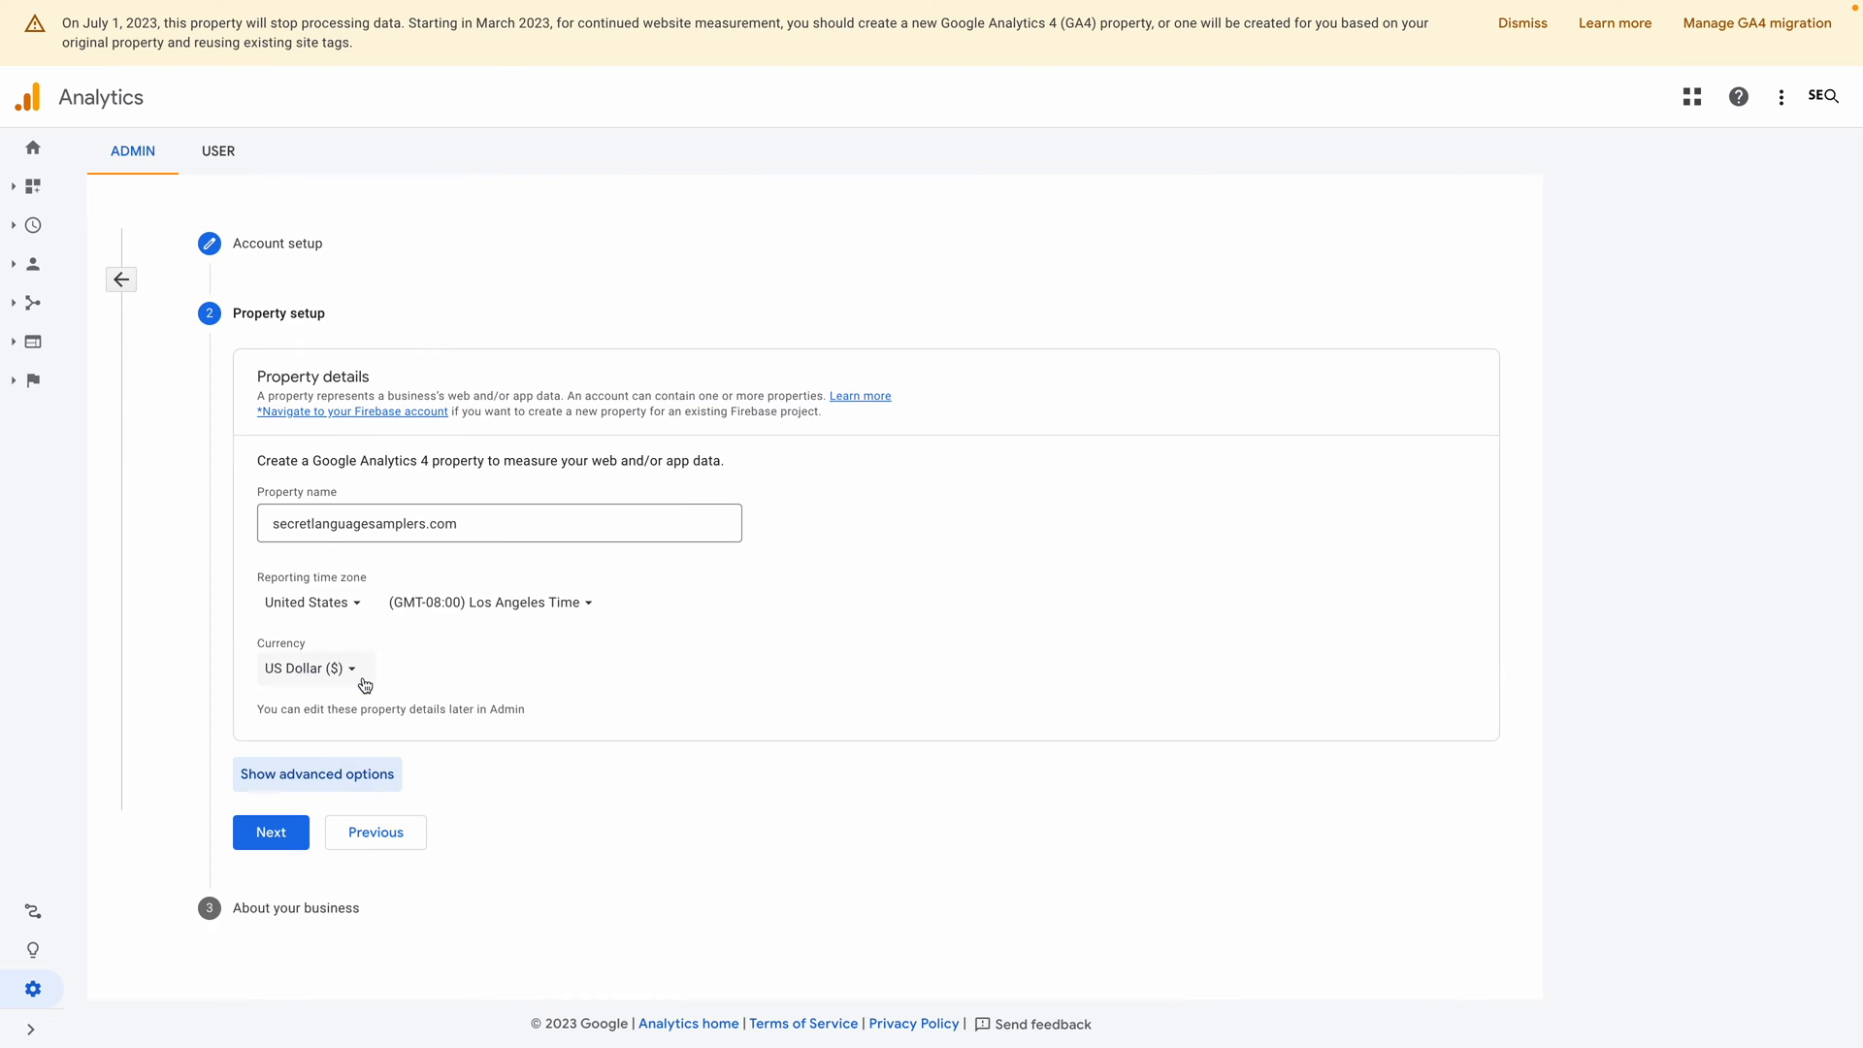
click(266, 832)
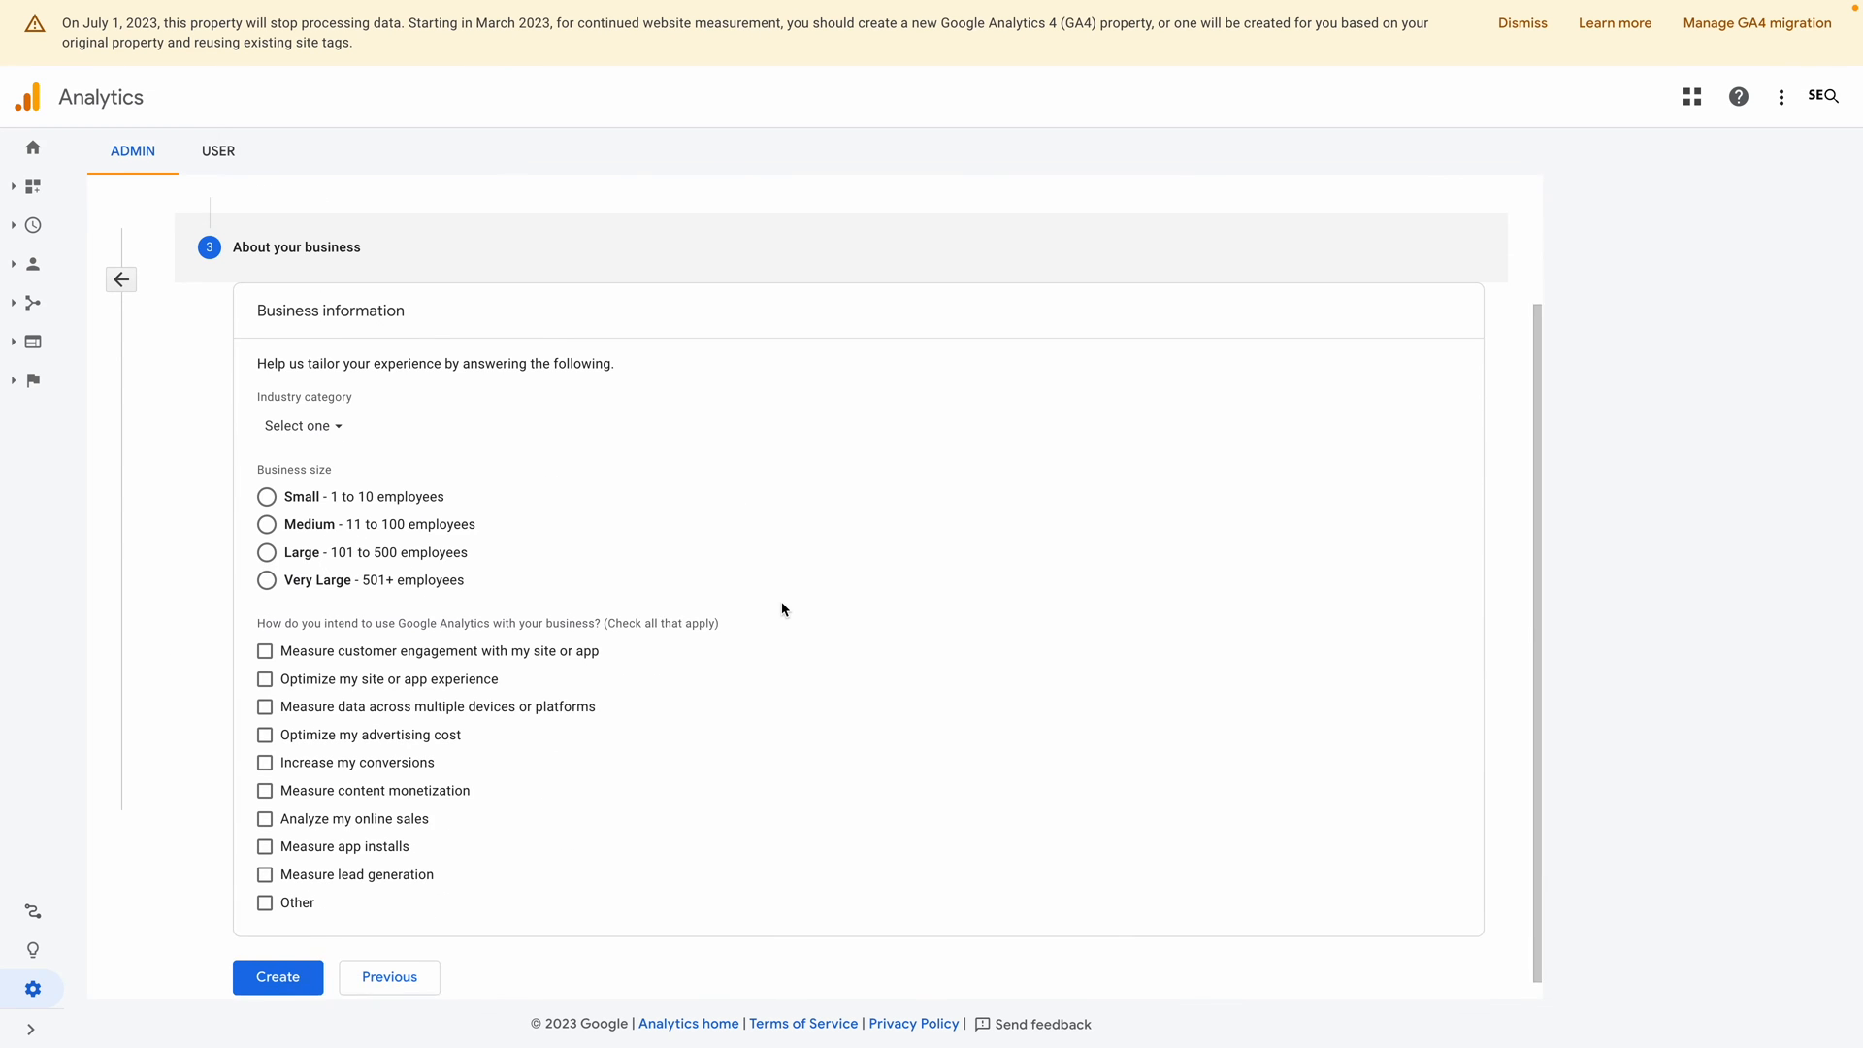
Step: Set the industry category to Shopping and the business size to Small - 1 to 10 employees
click(331, 407)
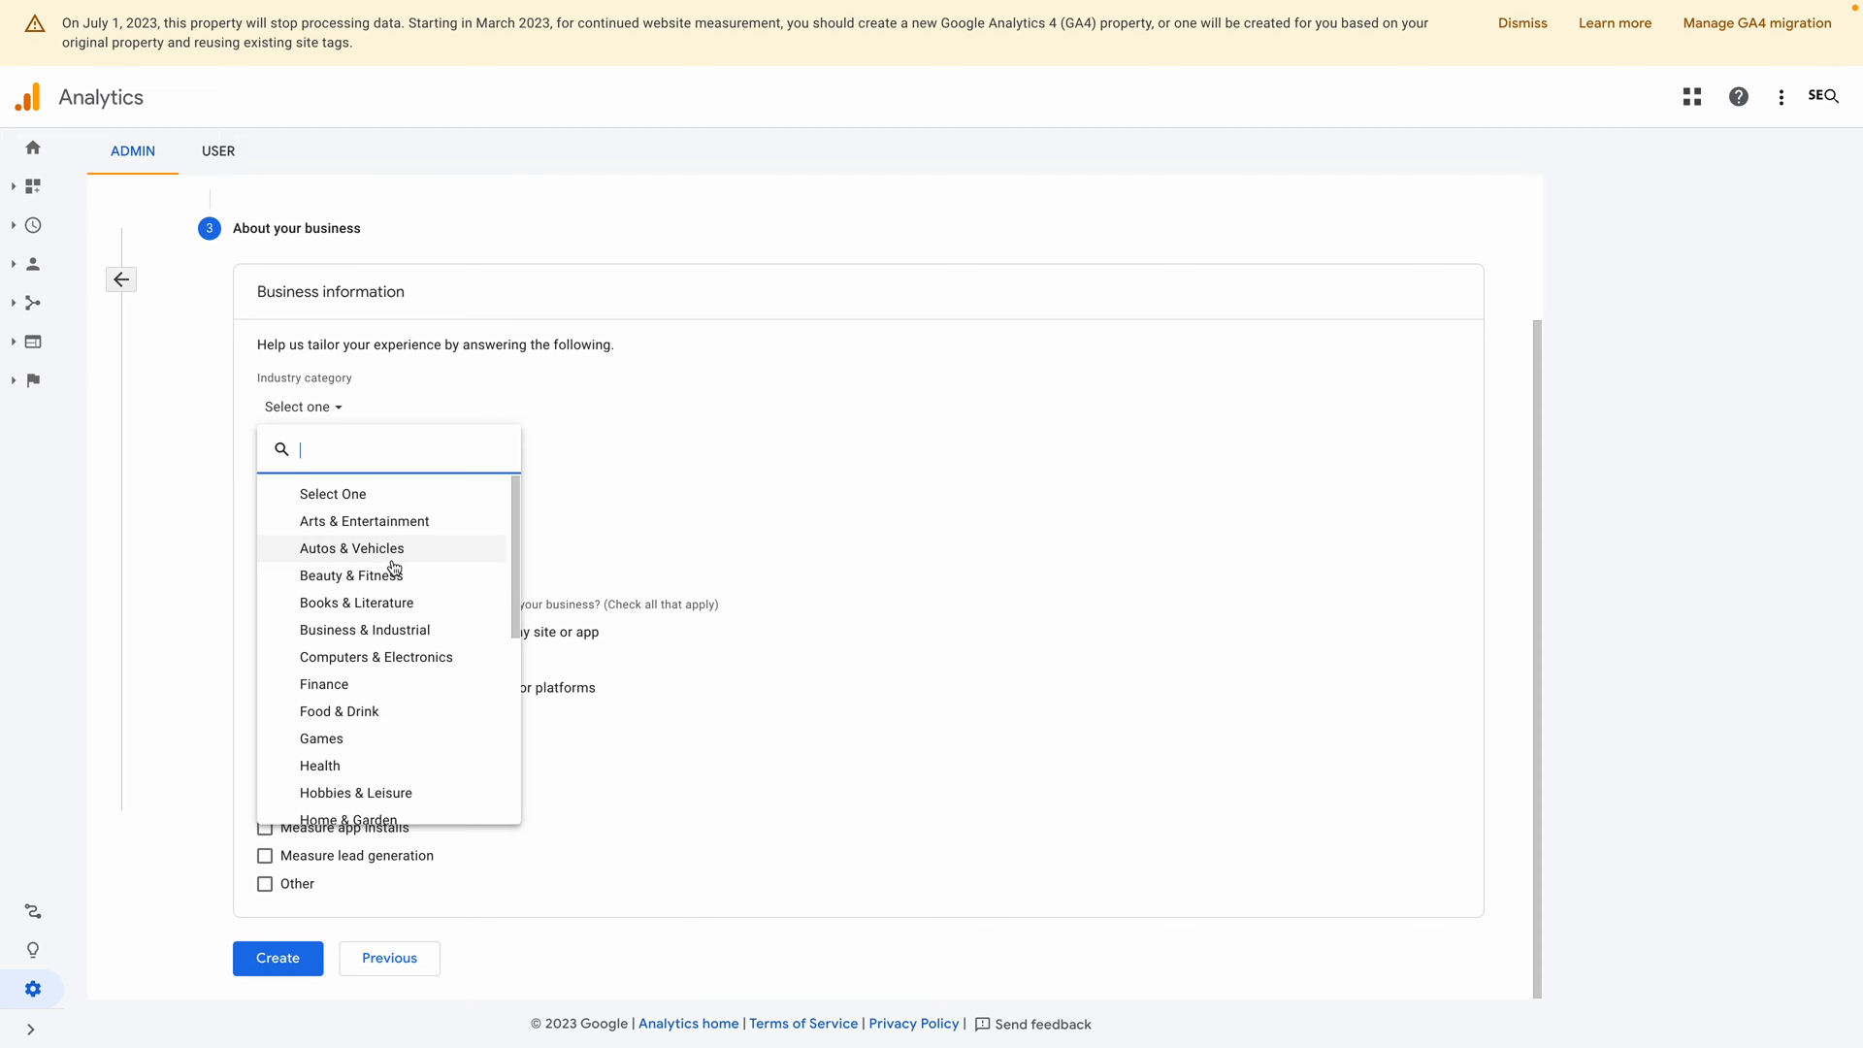
scroll(405, 630, down, 1)
scroll(409, 644, down, 4)
scroll(410, 643, down, 2)
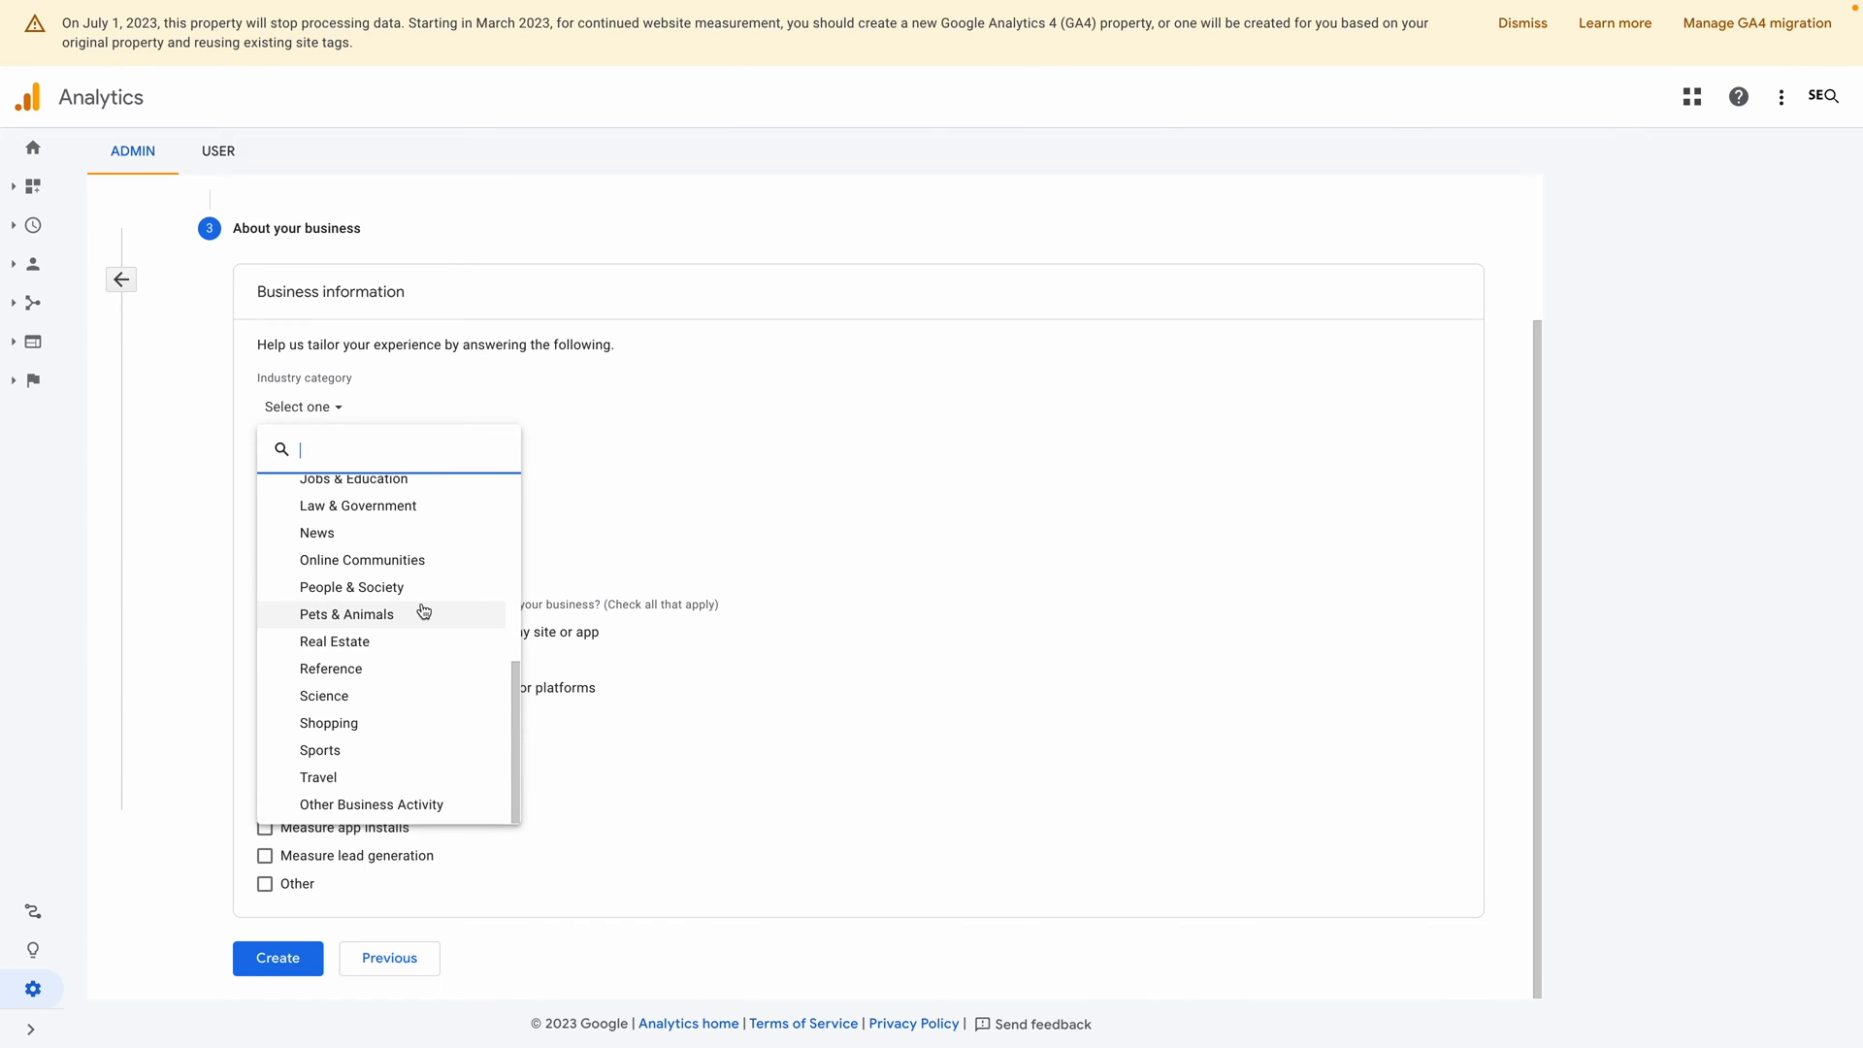
click(352, 727)
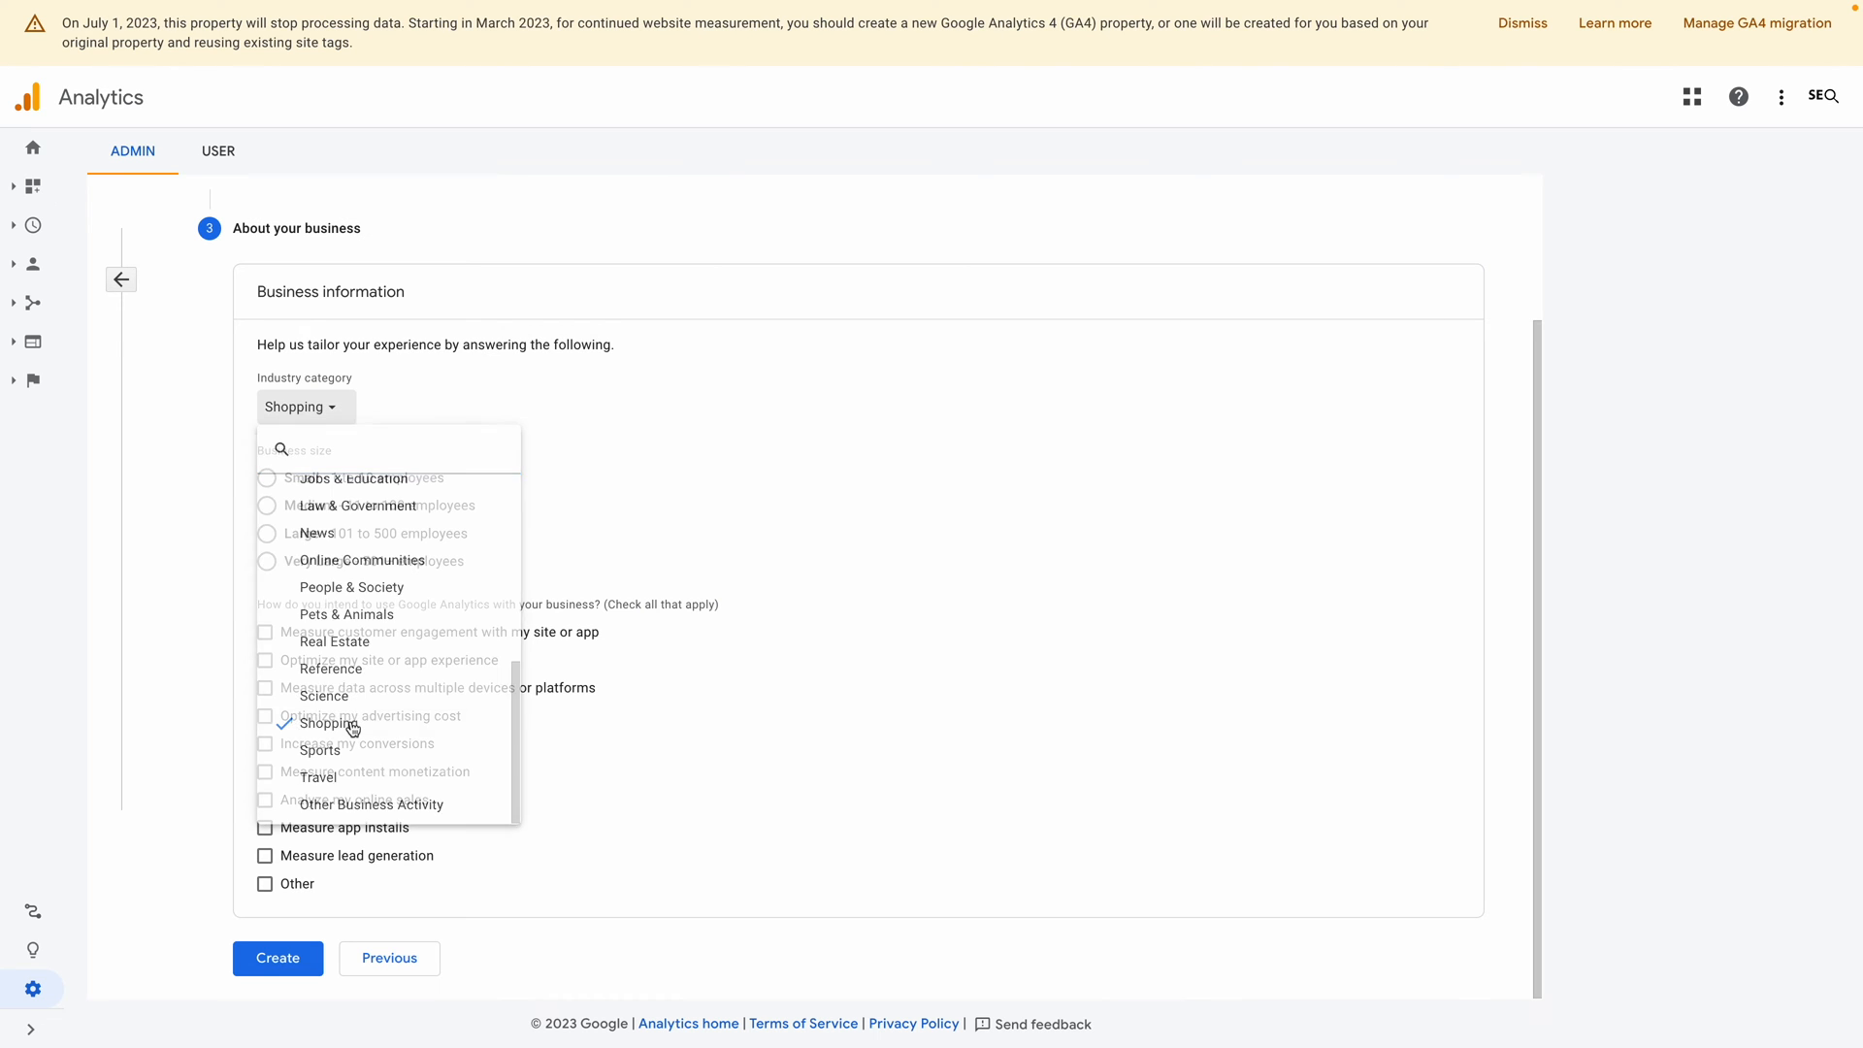
click(266, 478)
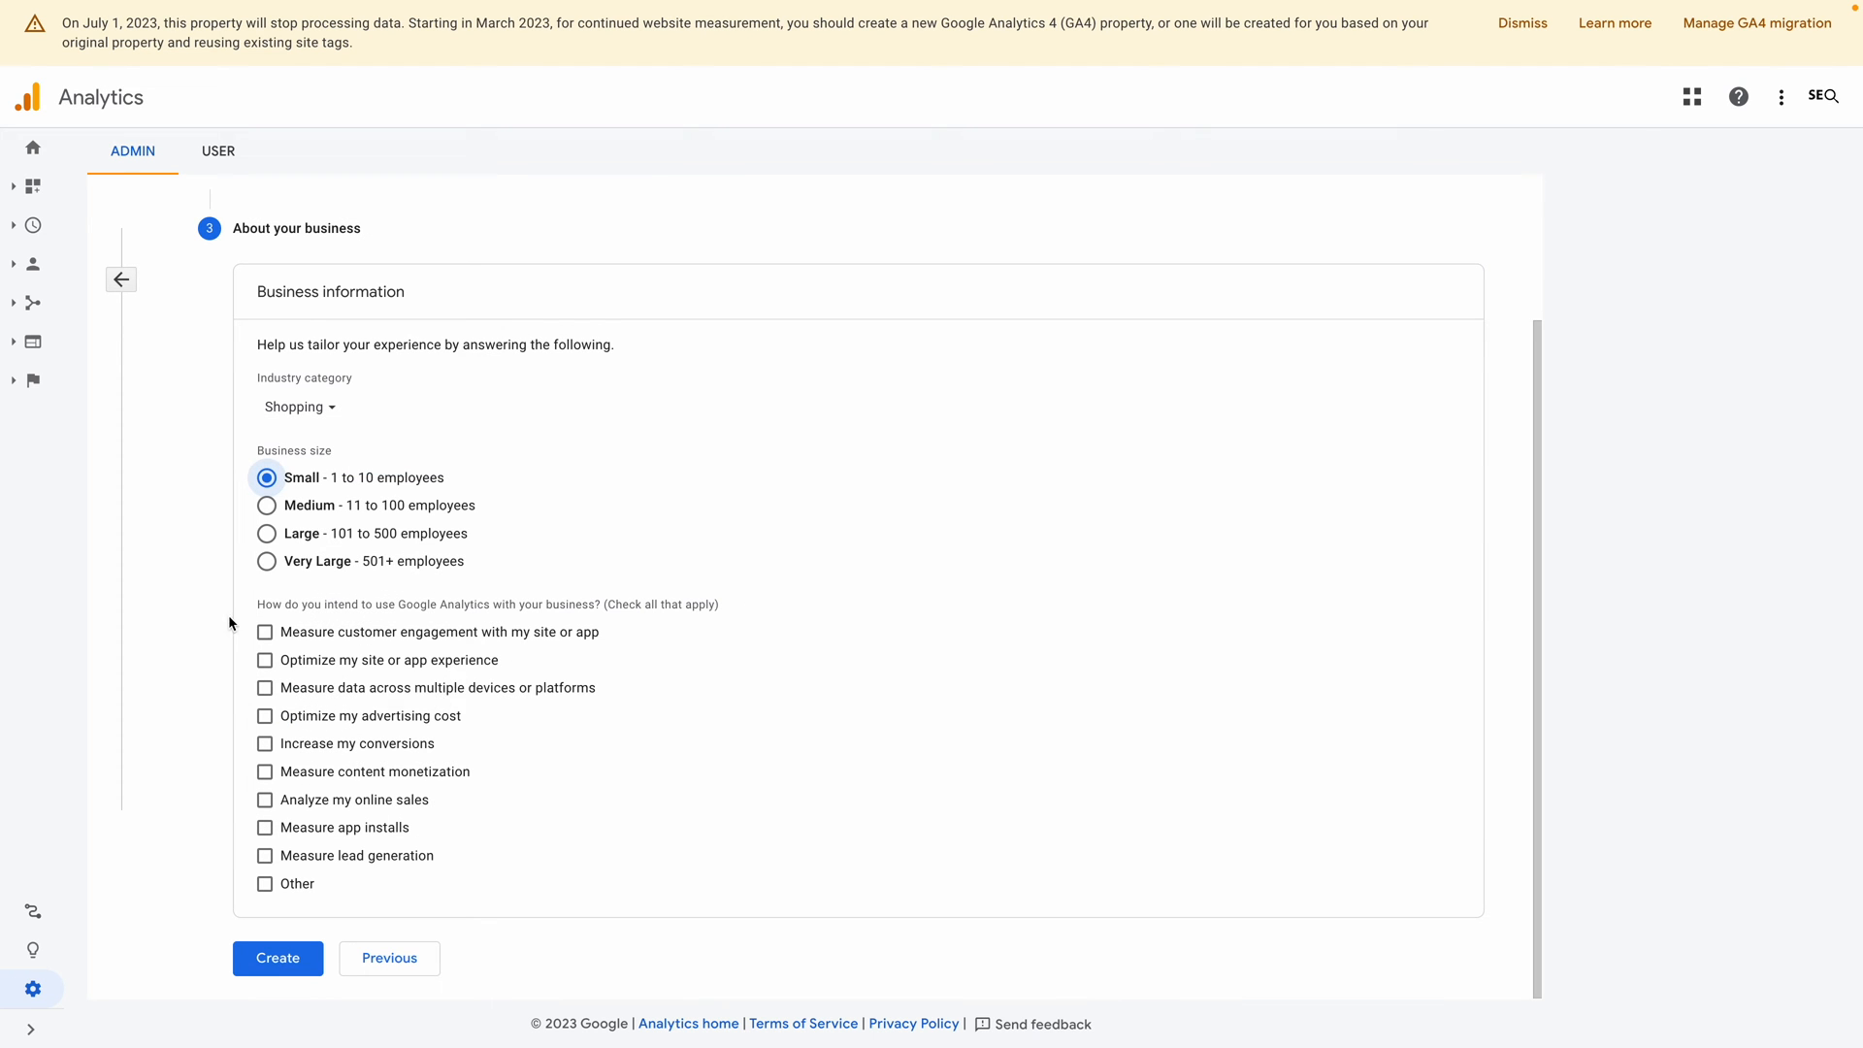
Step: Select analyzing online sales, increasing conversions, optimizing advertising cost and measuring lead generation as the intended uses
click(265, 801)
click(263, 743)
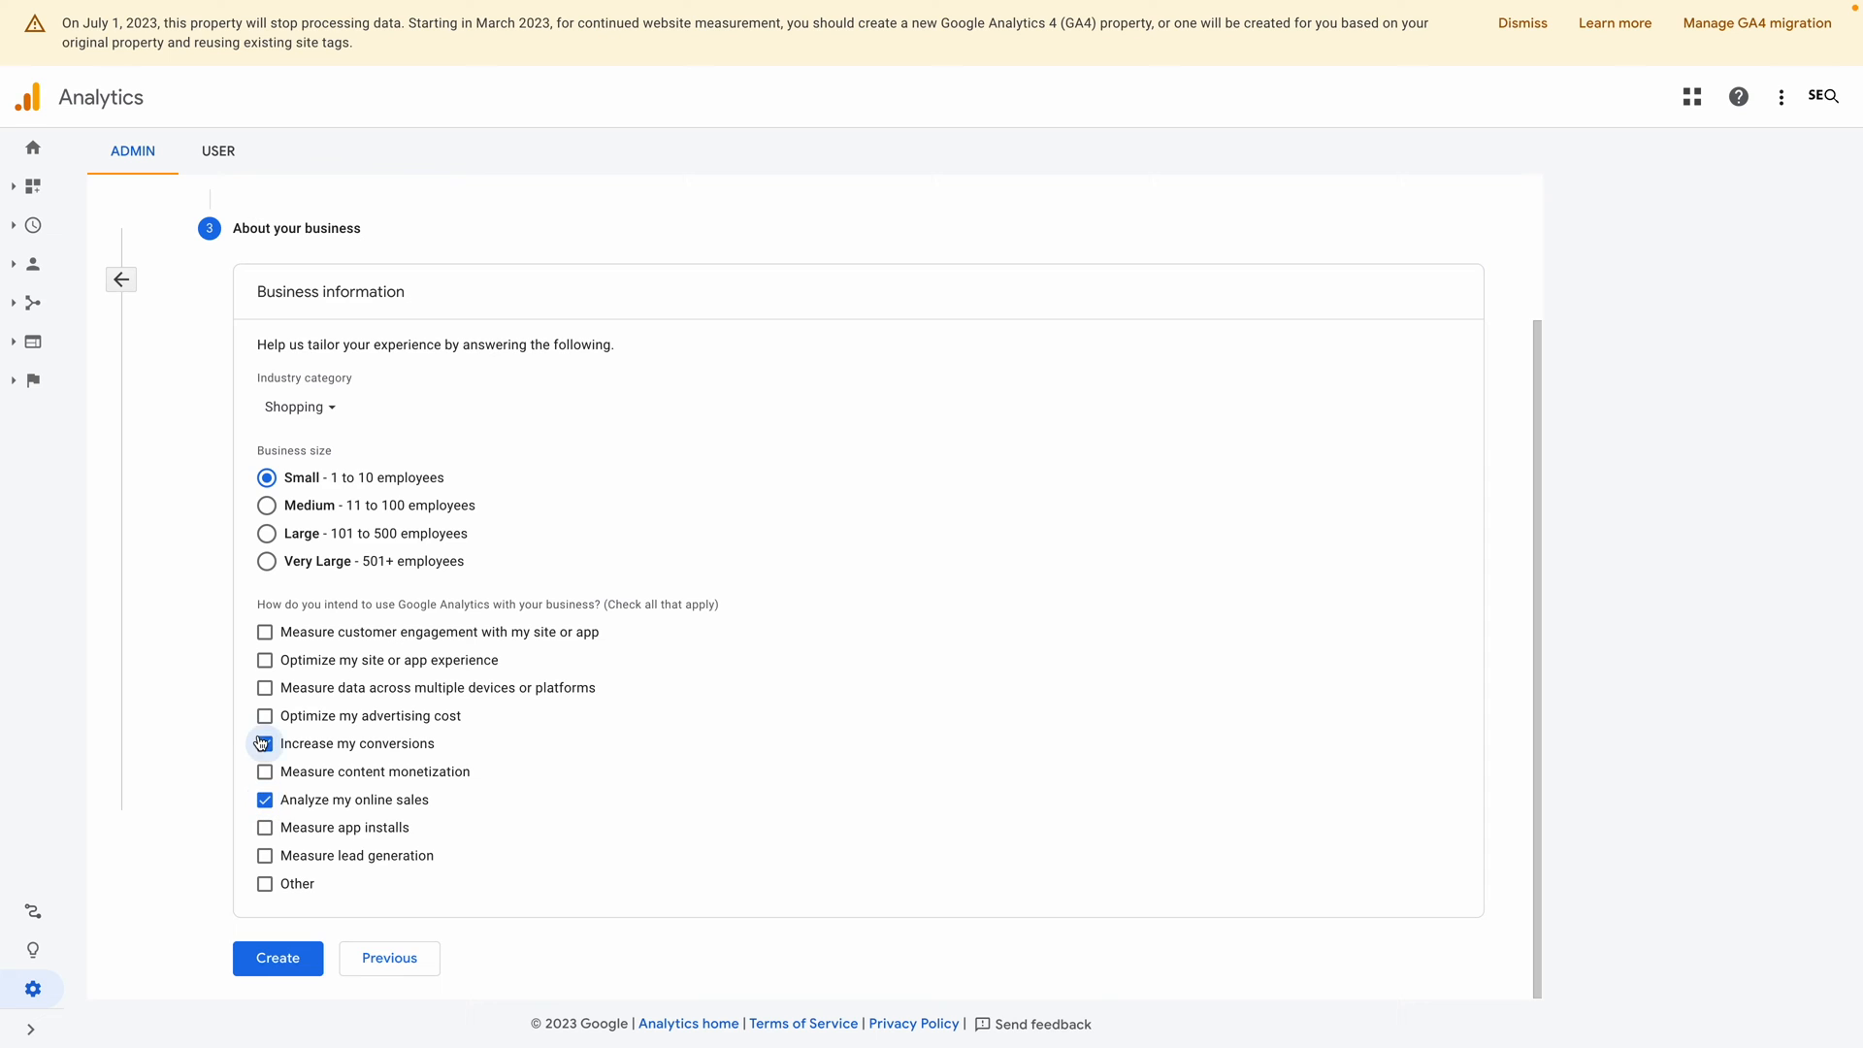
click(265, 717)
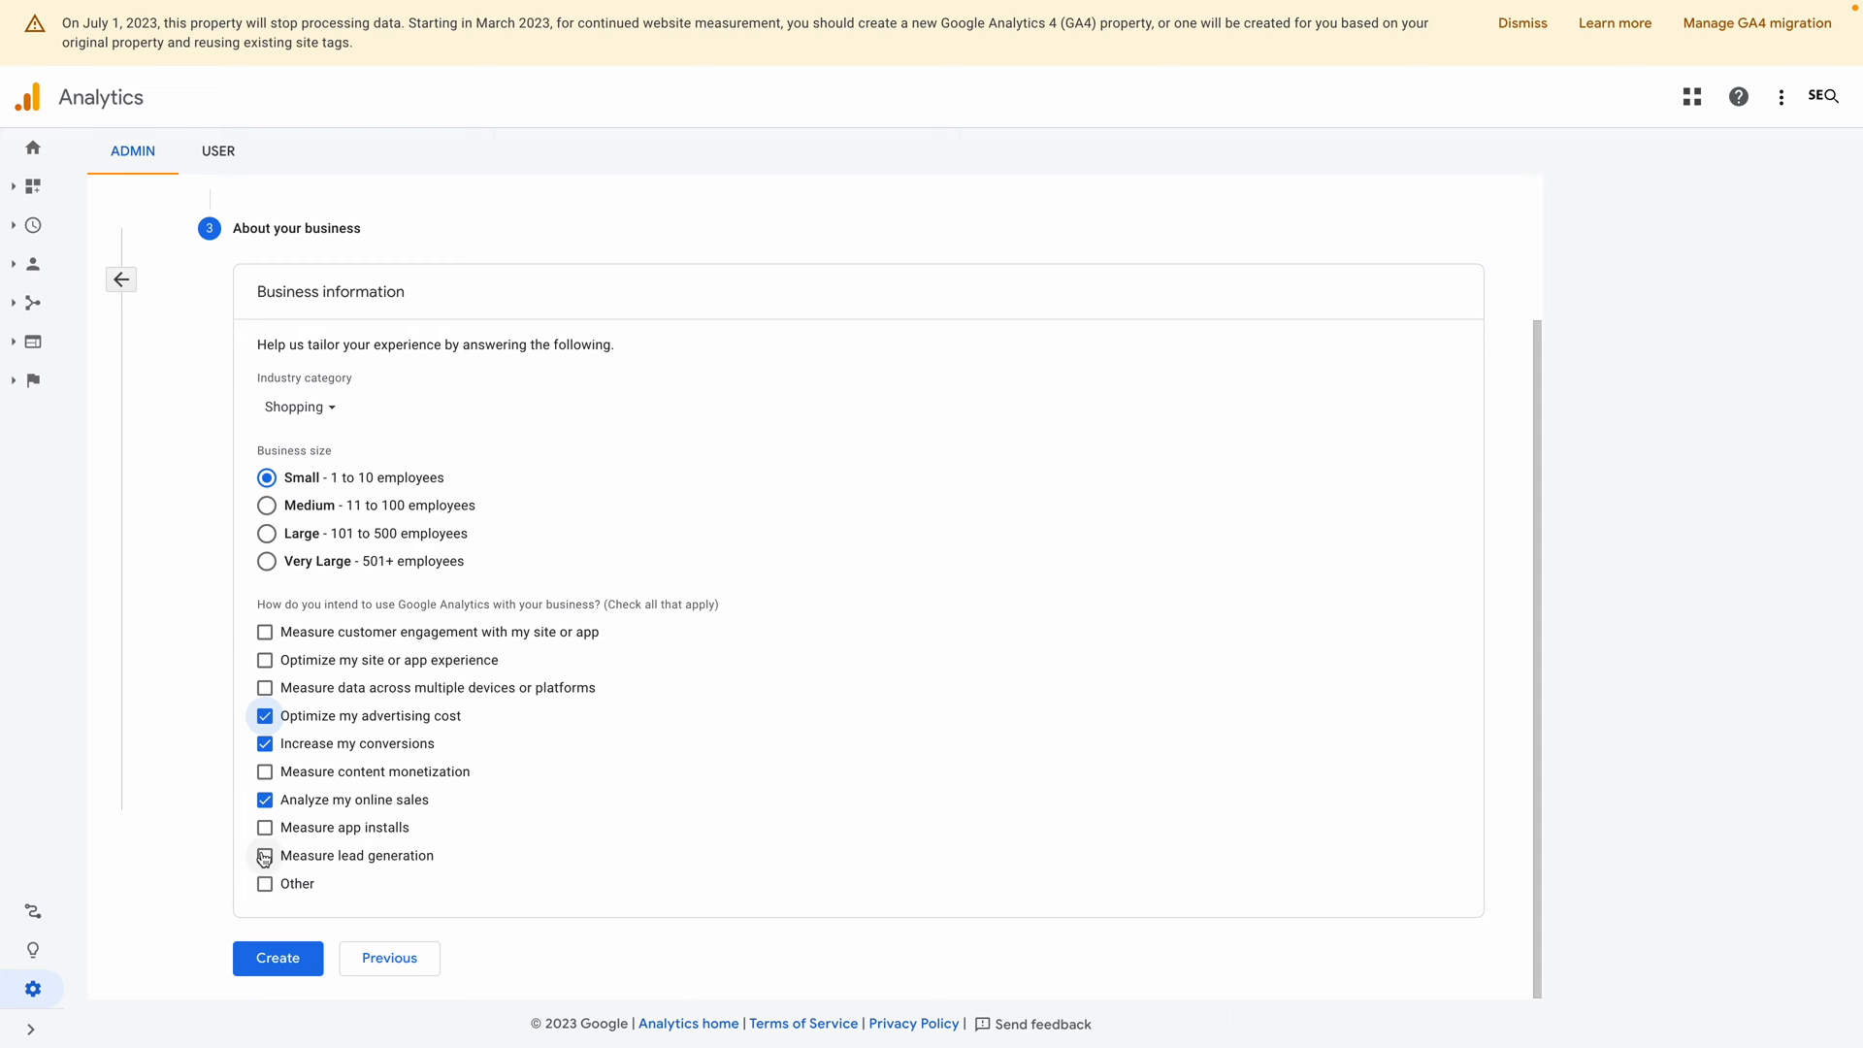
Step: Create the account and accept the United States terms of service together with the GDPR Data Processing Terms
click(273, 946)
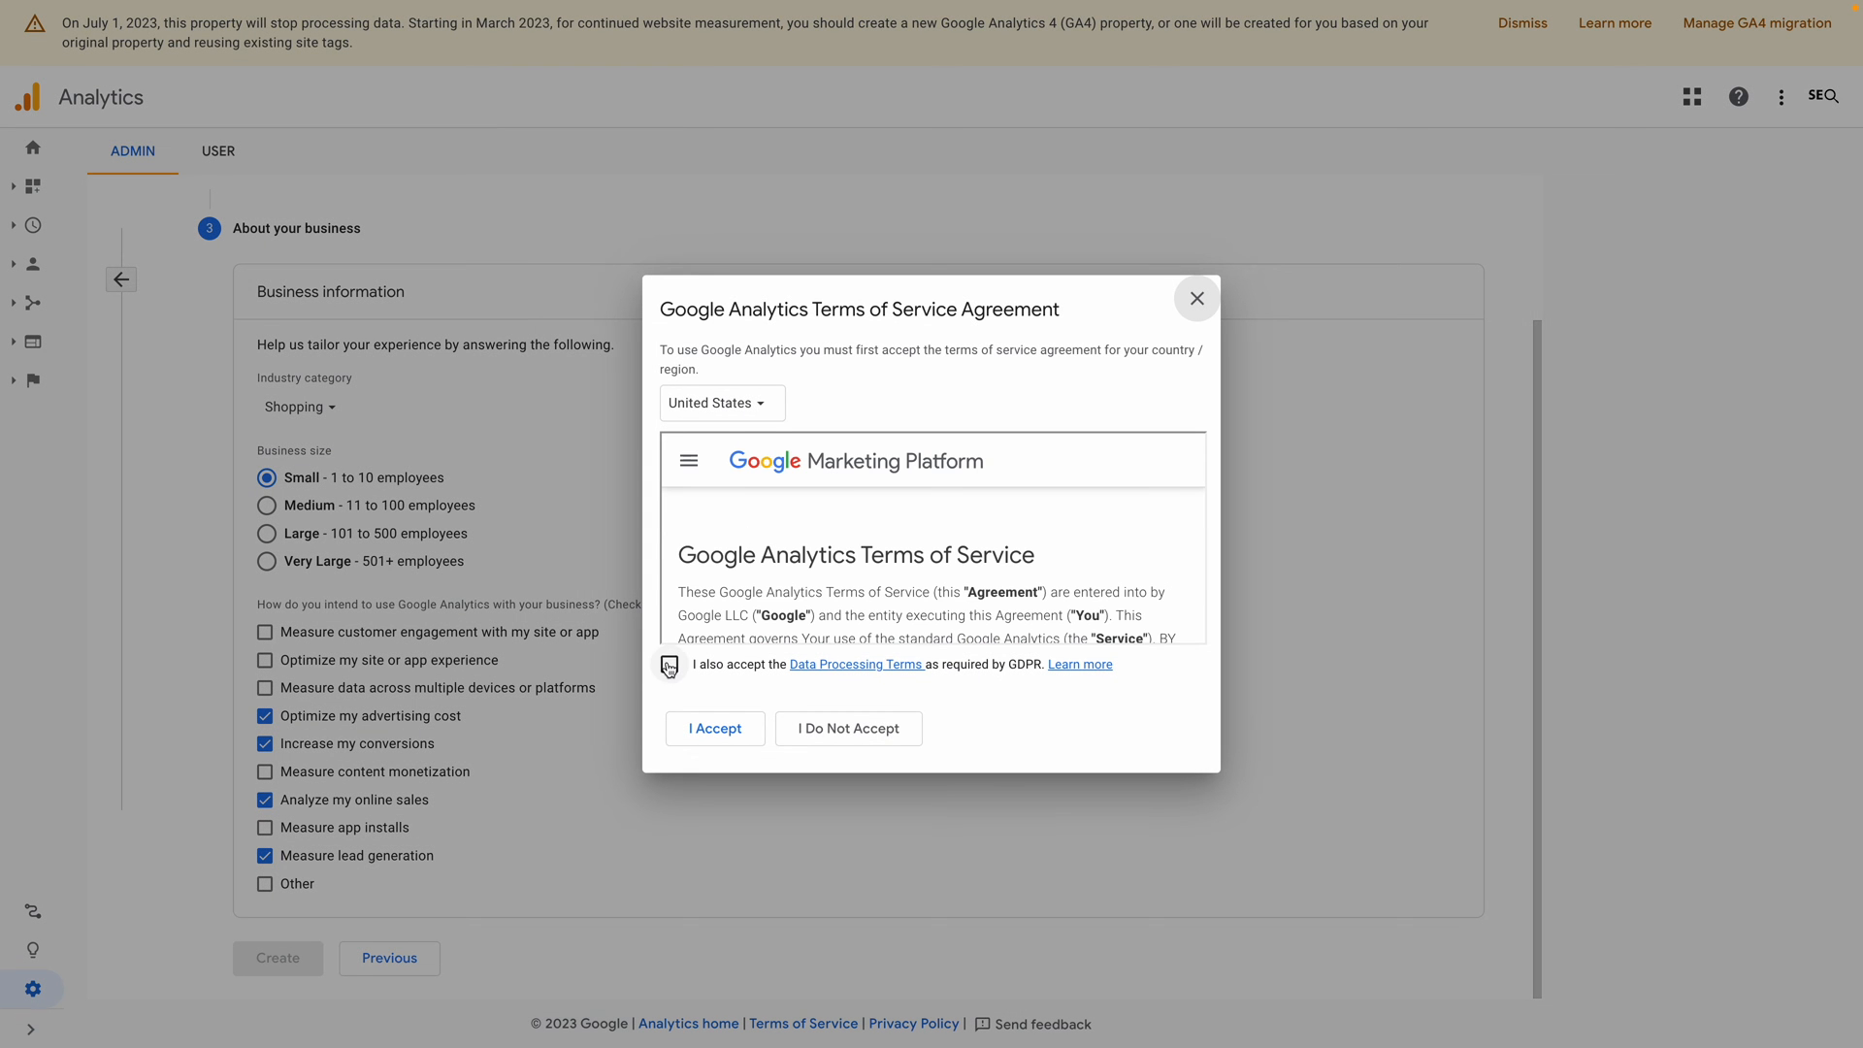
click(669, 665)
click(716, 737)
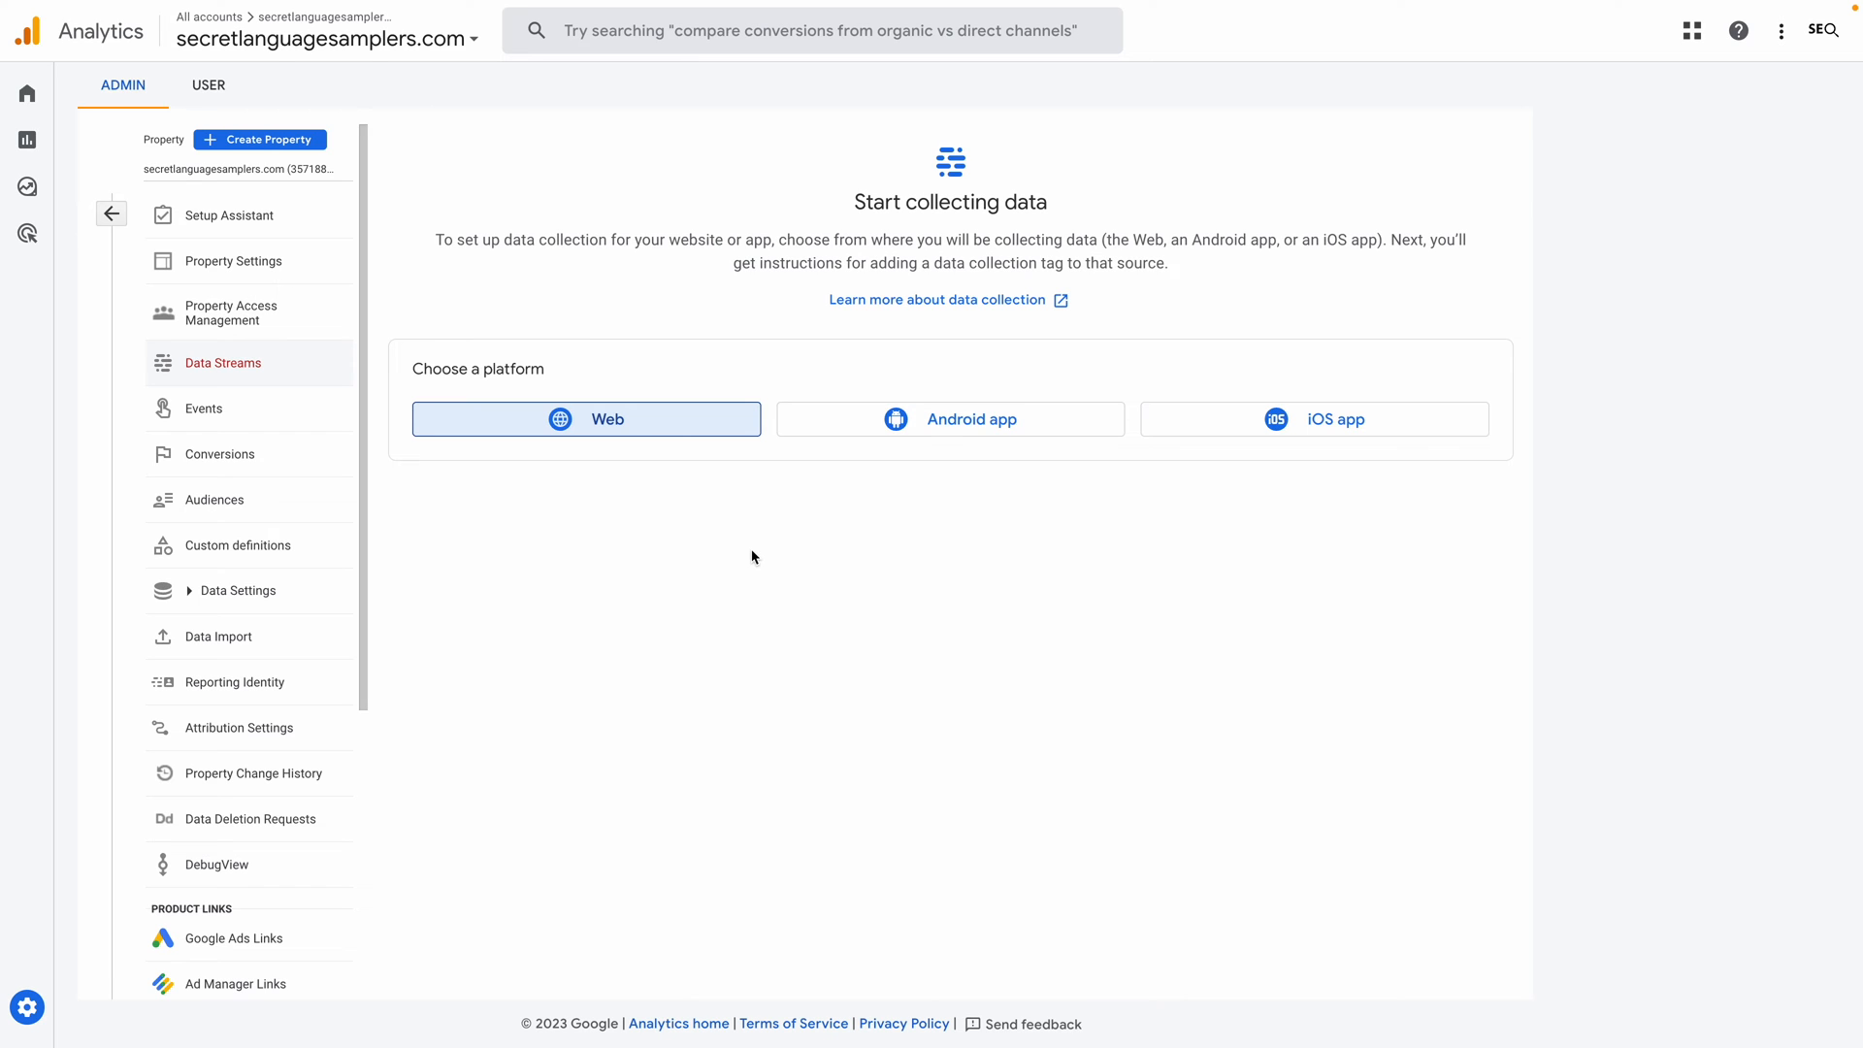
click(669, 427)
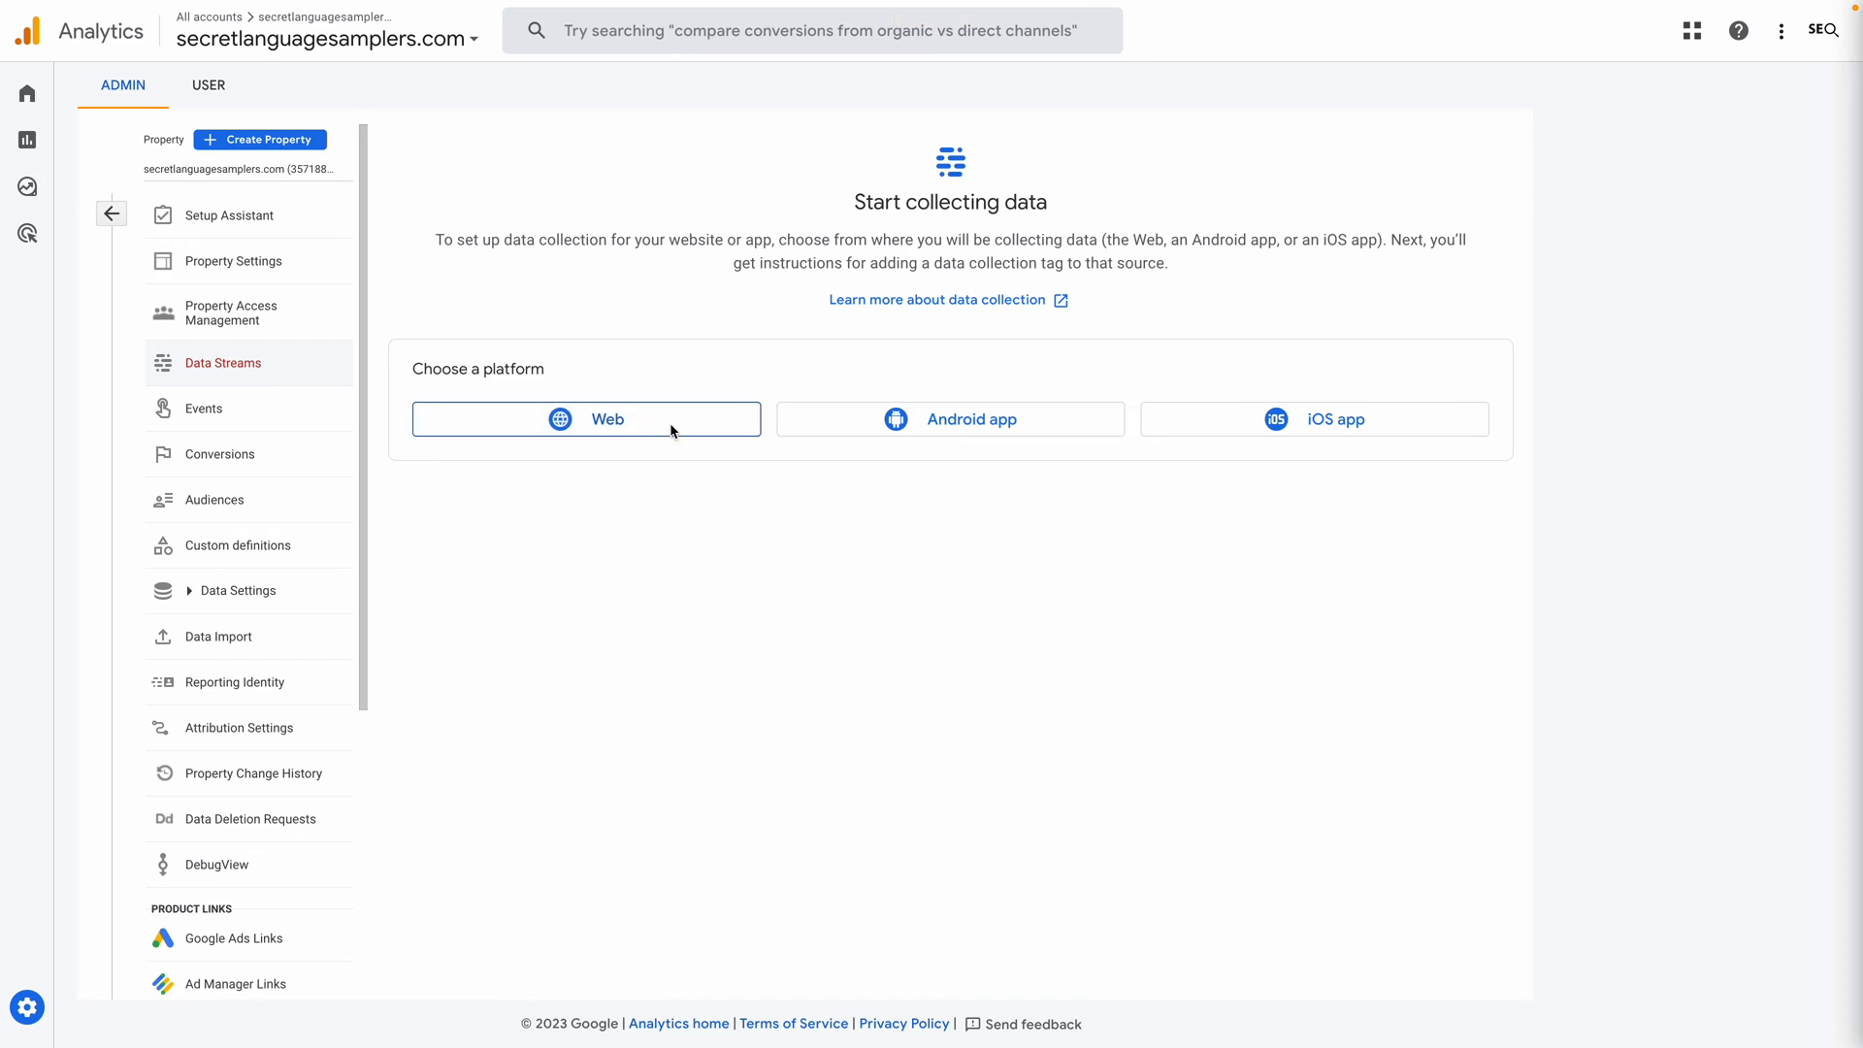
click(746, 202)
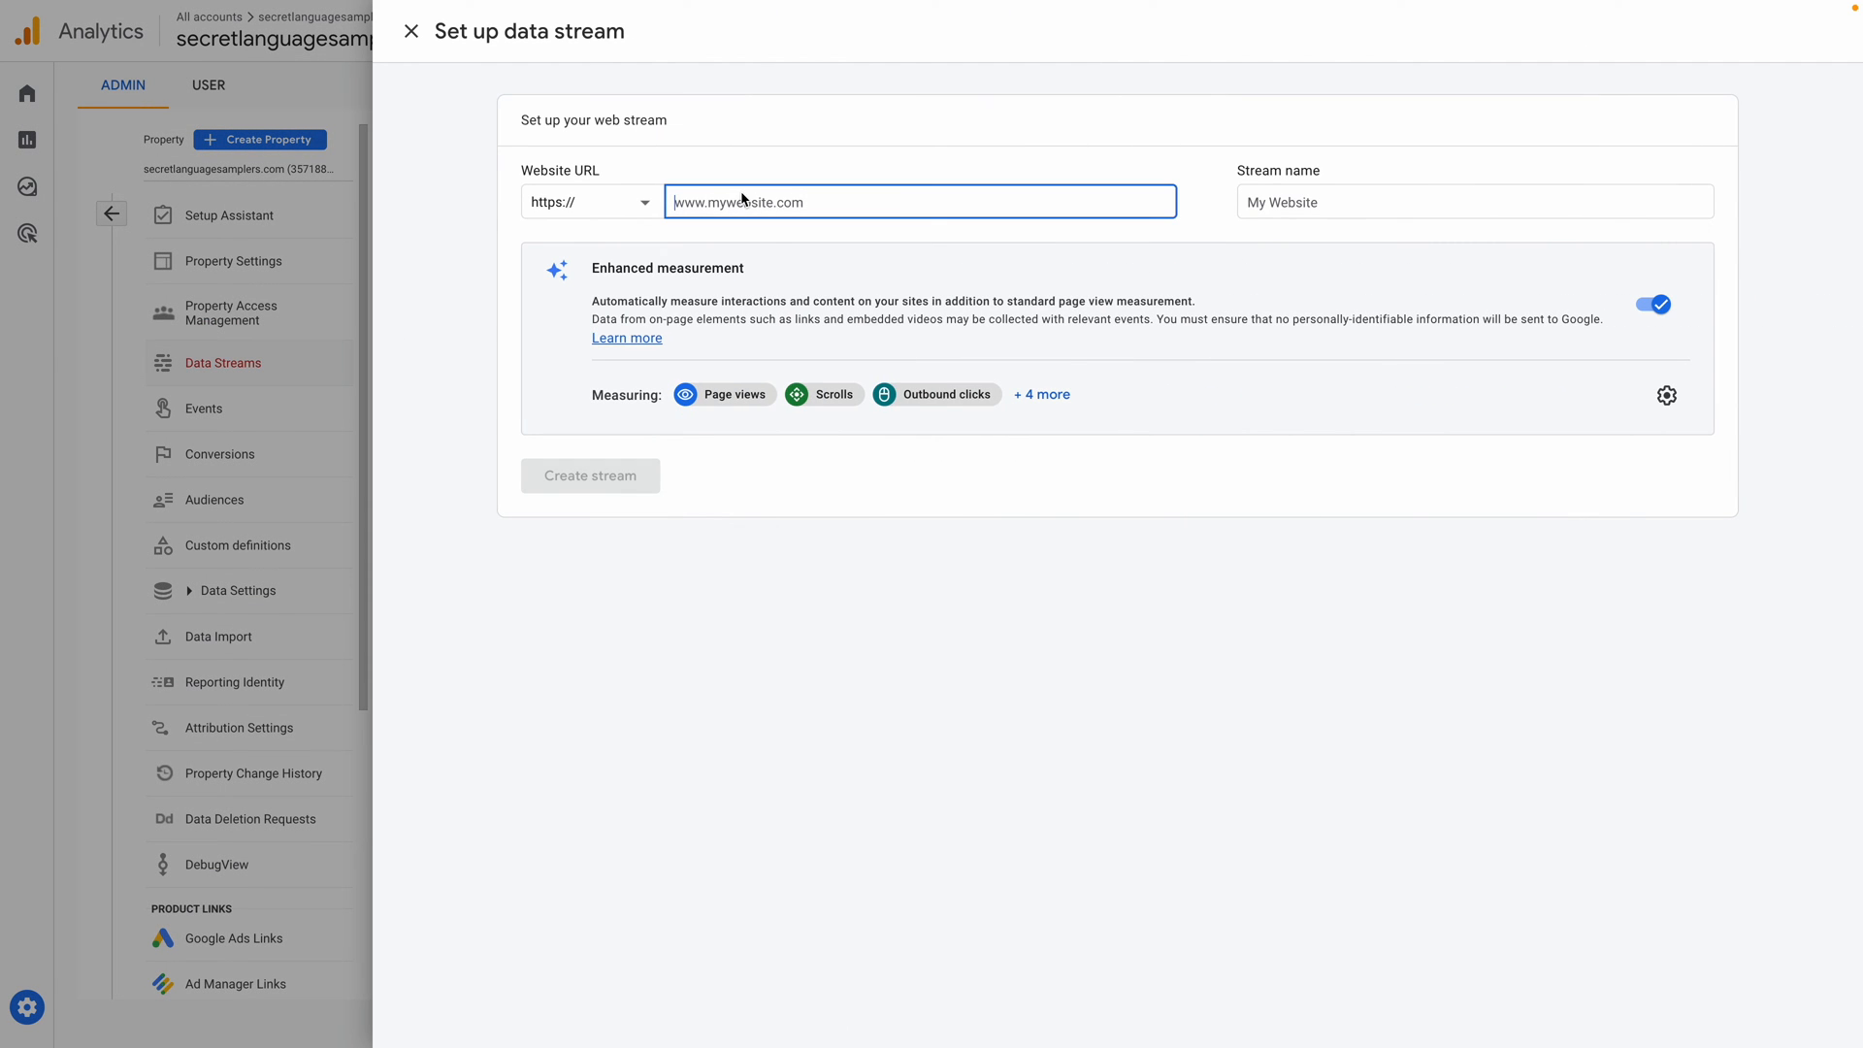
text(https://secretlanguagesamplers.com/)
key(BackSpace)
drag(713, 204, 615, 199)
key(BackSpace)
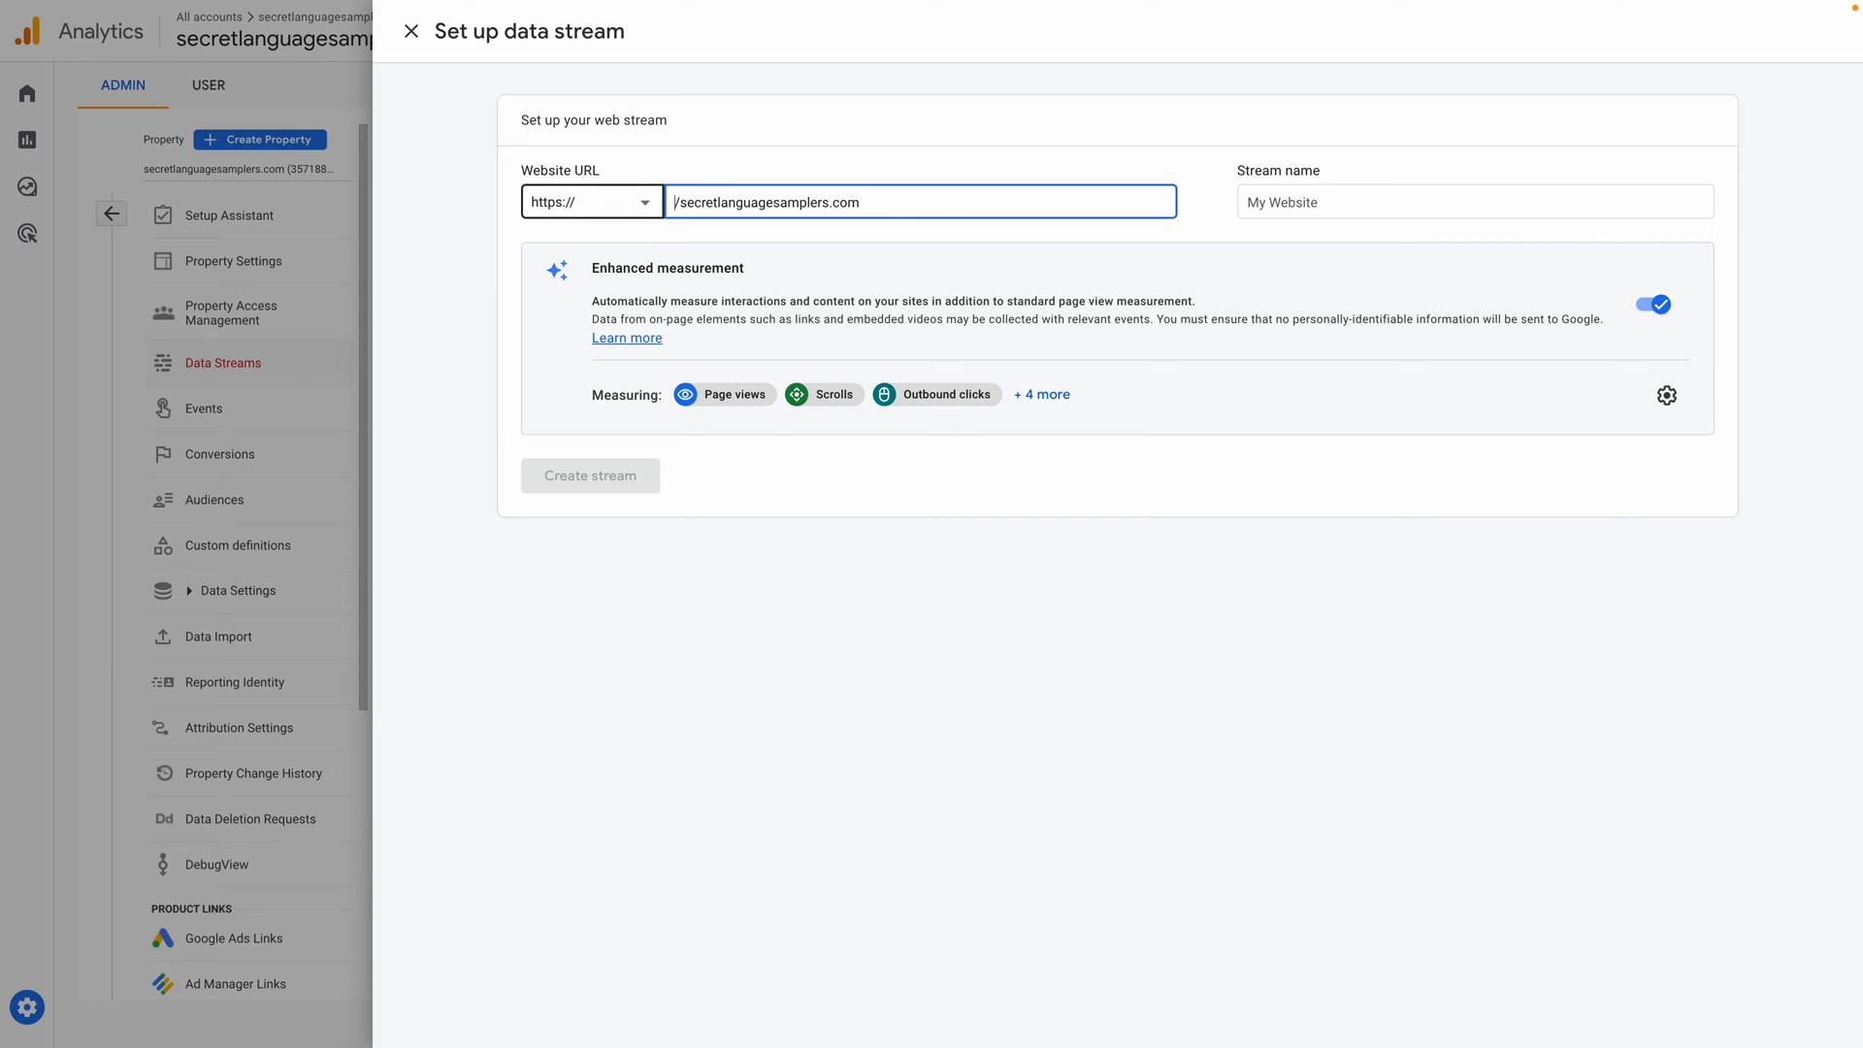
key(BackSpace)
Step: Name the web stream secretlanguagesamplers.com, without the protocol or trailing slash
click(1359, 202)
text(https://secretlanguagesamplers.com/)
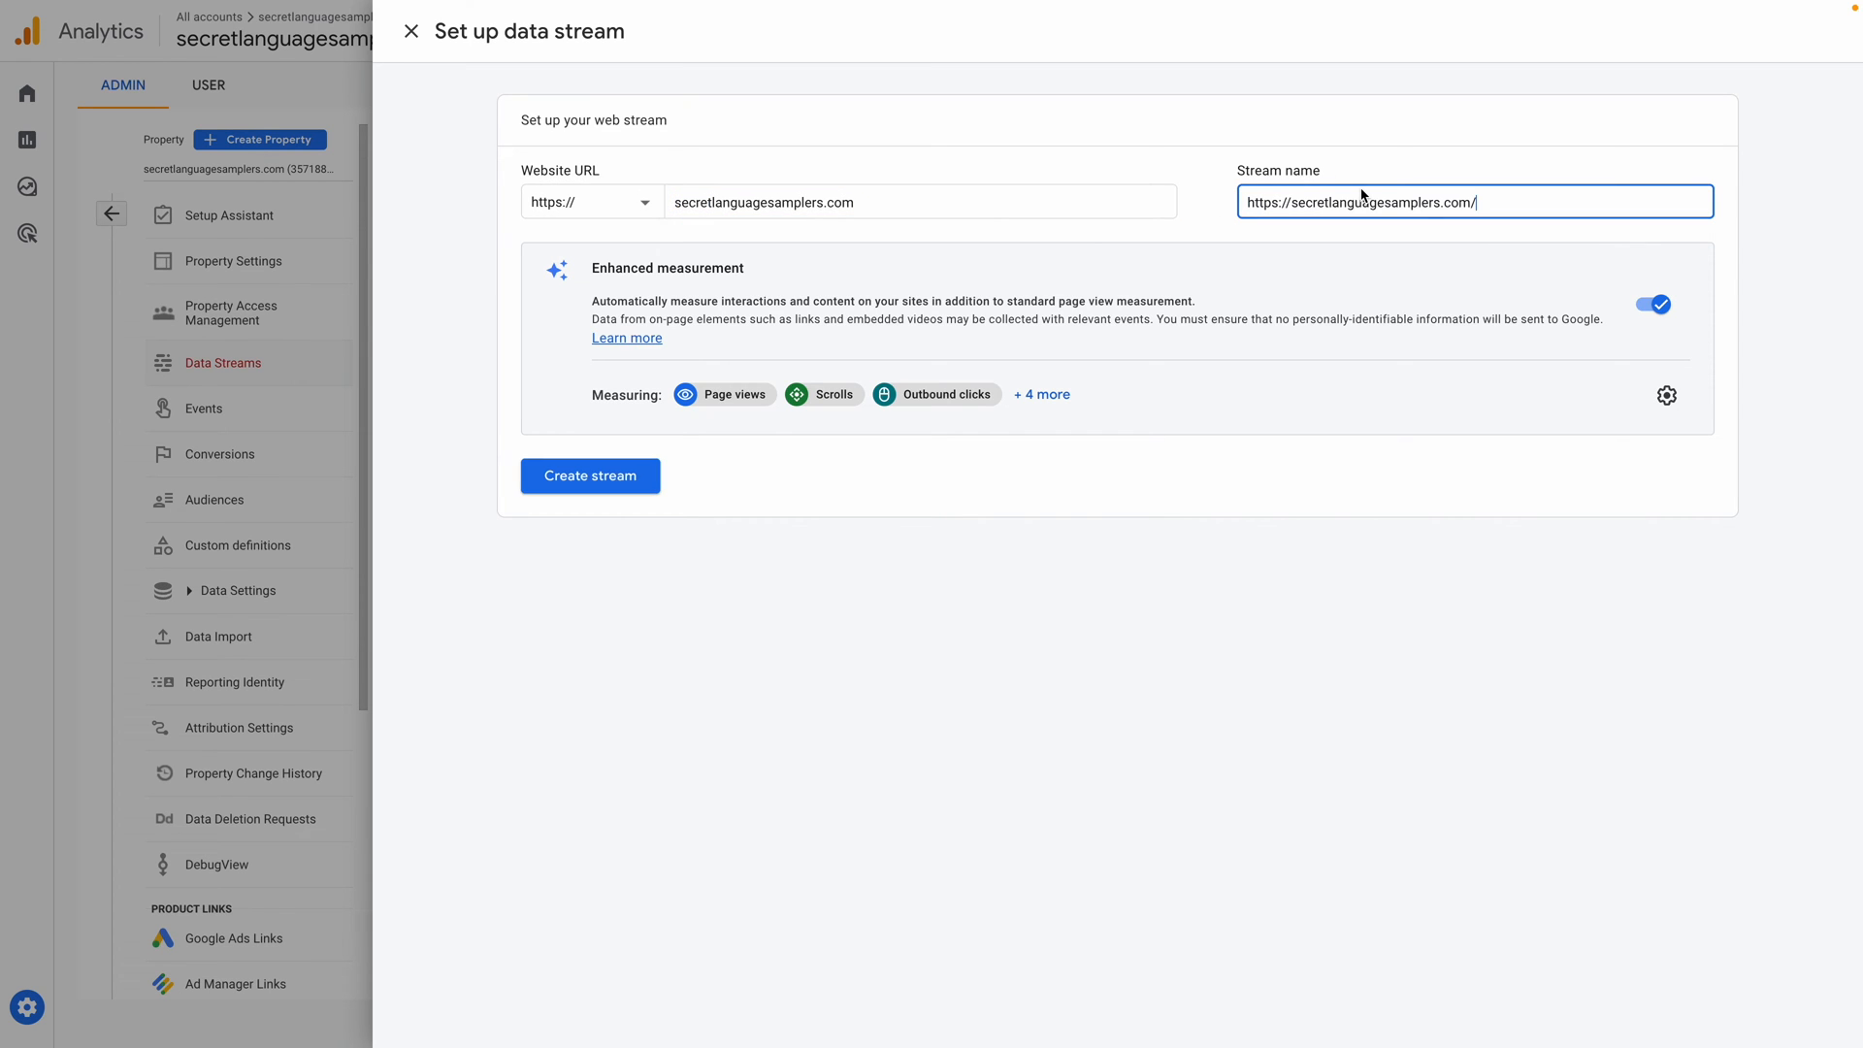
key(BackSpace)
drag(1296, 201, 1211, 199)
key(BackSpace)
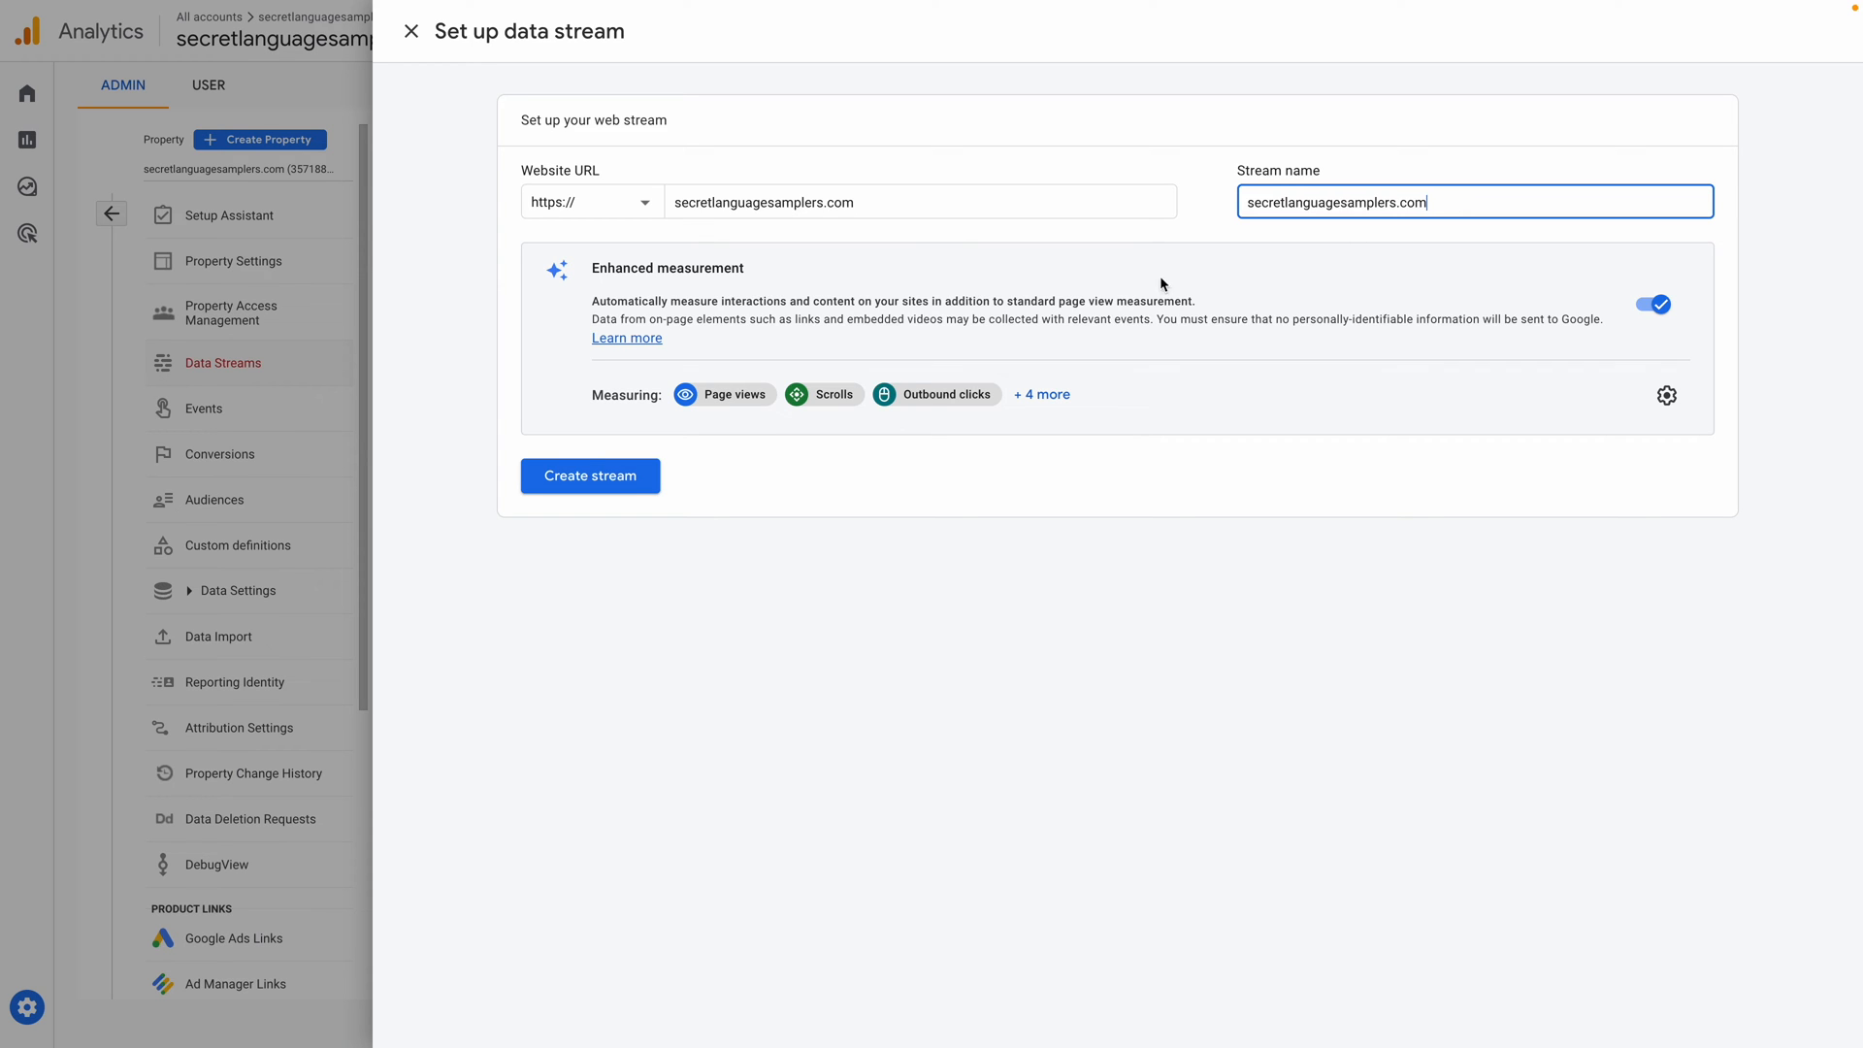
Step: Create the web stream with all enhanced measurements enabled and locate the measurement ID in the manual Google tag code
click(1044, 395)
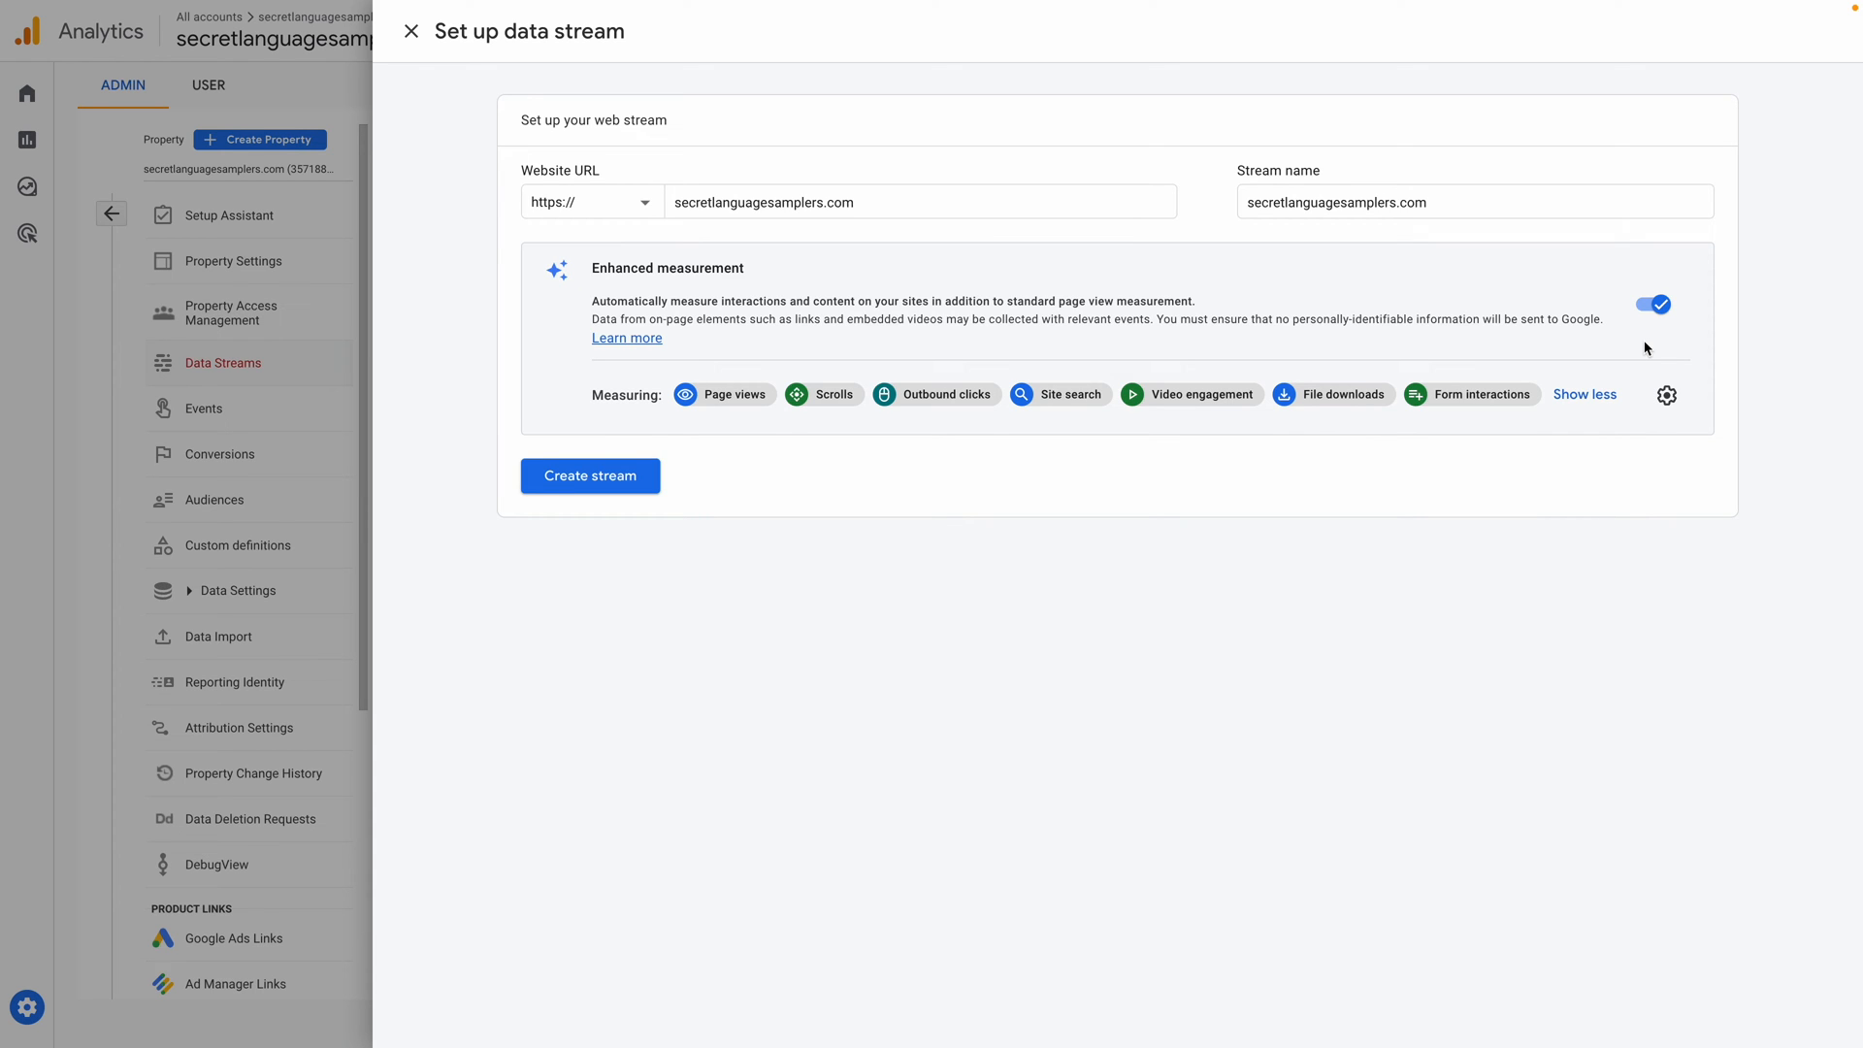
click(567, 485)
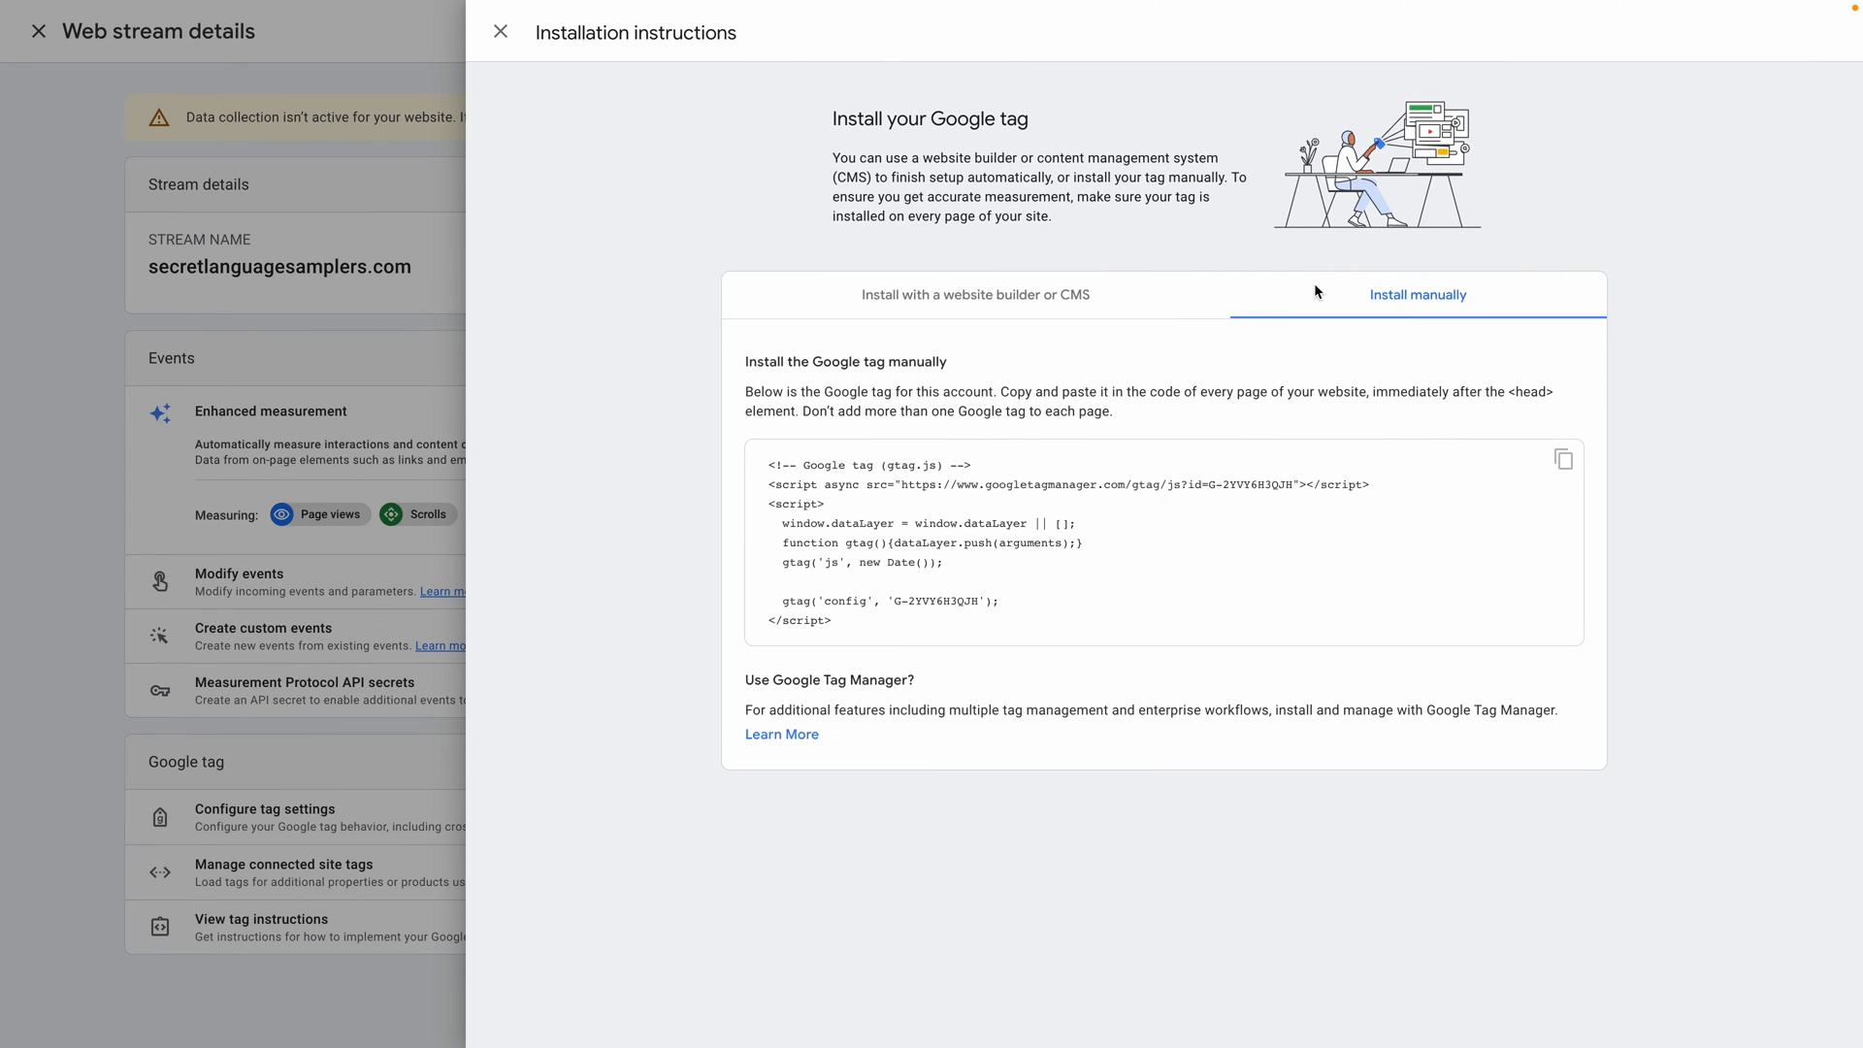
drag(894, 603, 923, 607)
click(1038, 615)
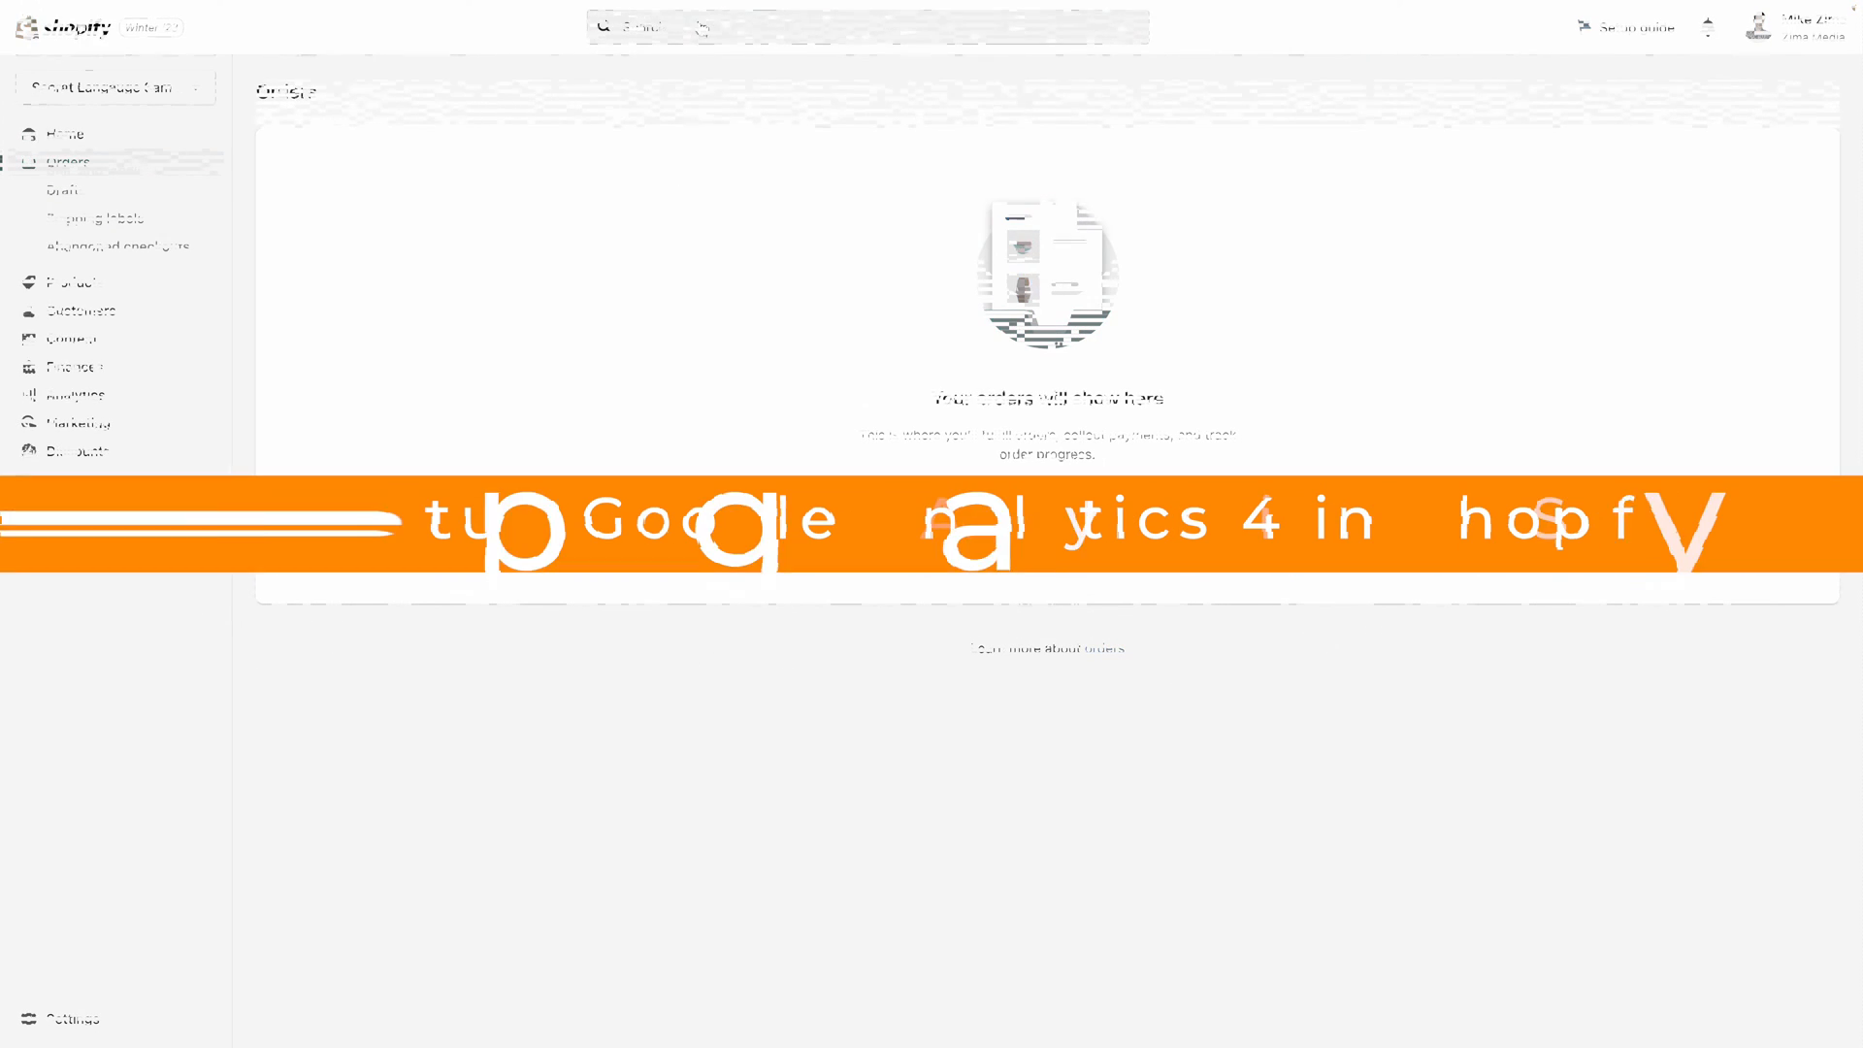
Step: Switch to the Shopify admin and search for "prefe"
click(702, 29)
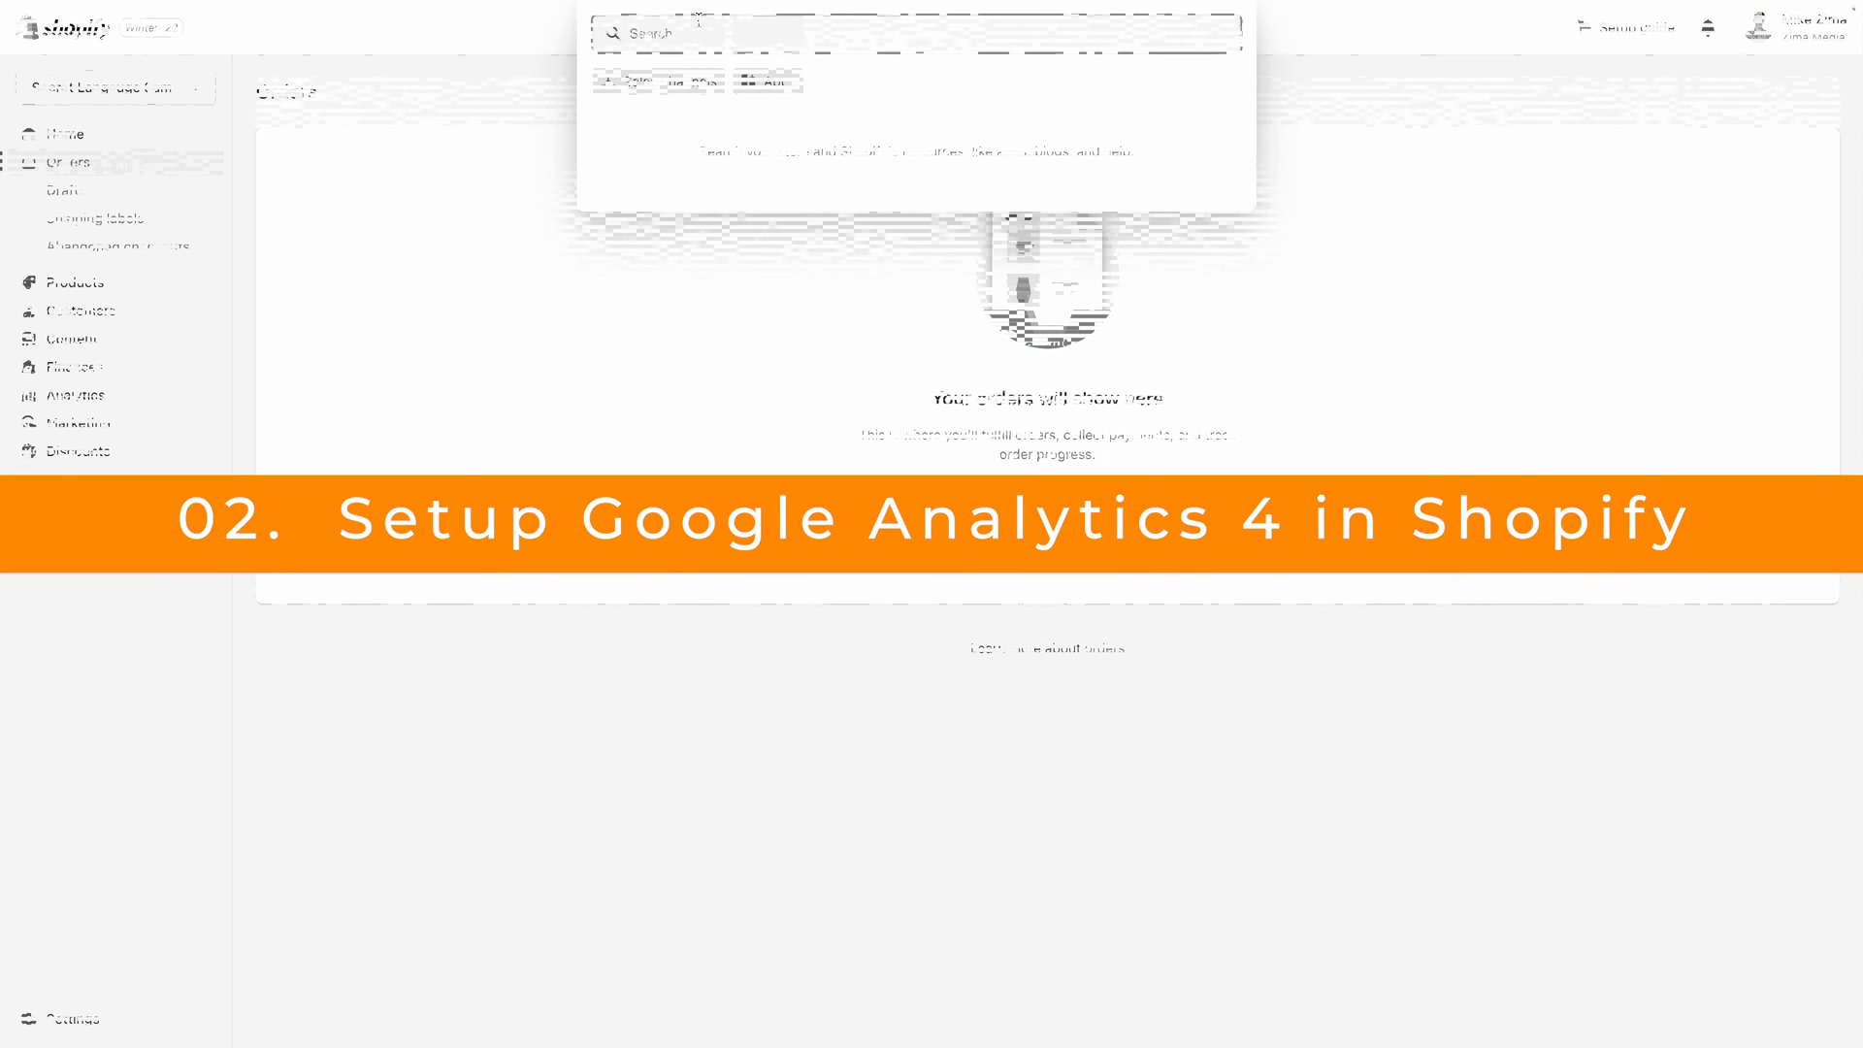
text(prefe)
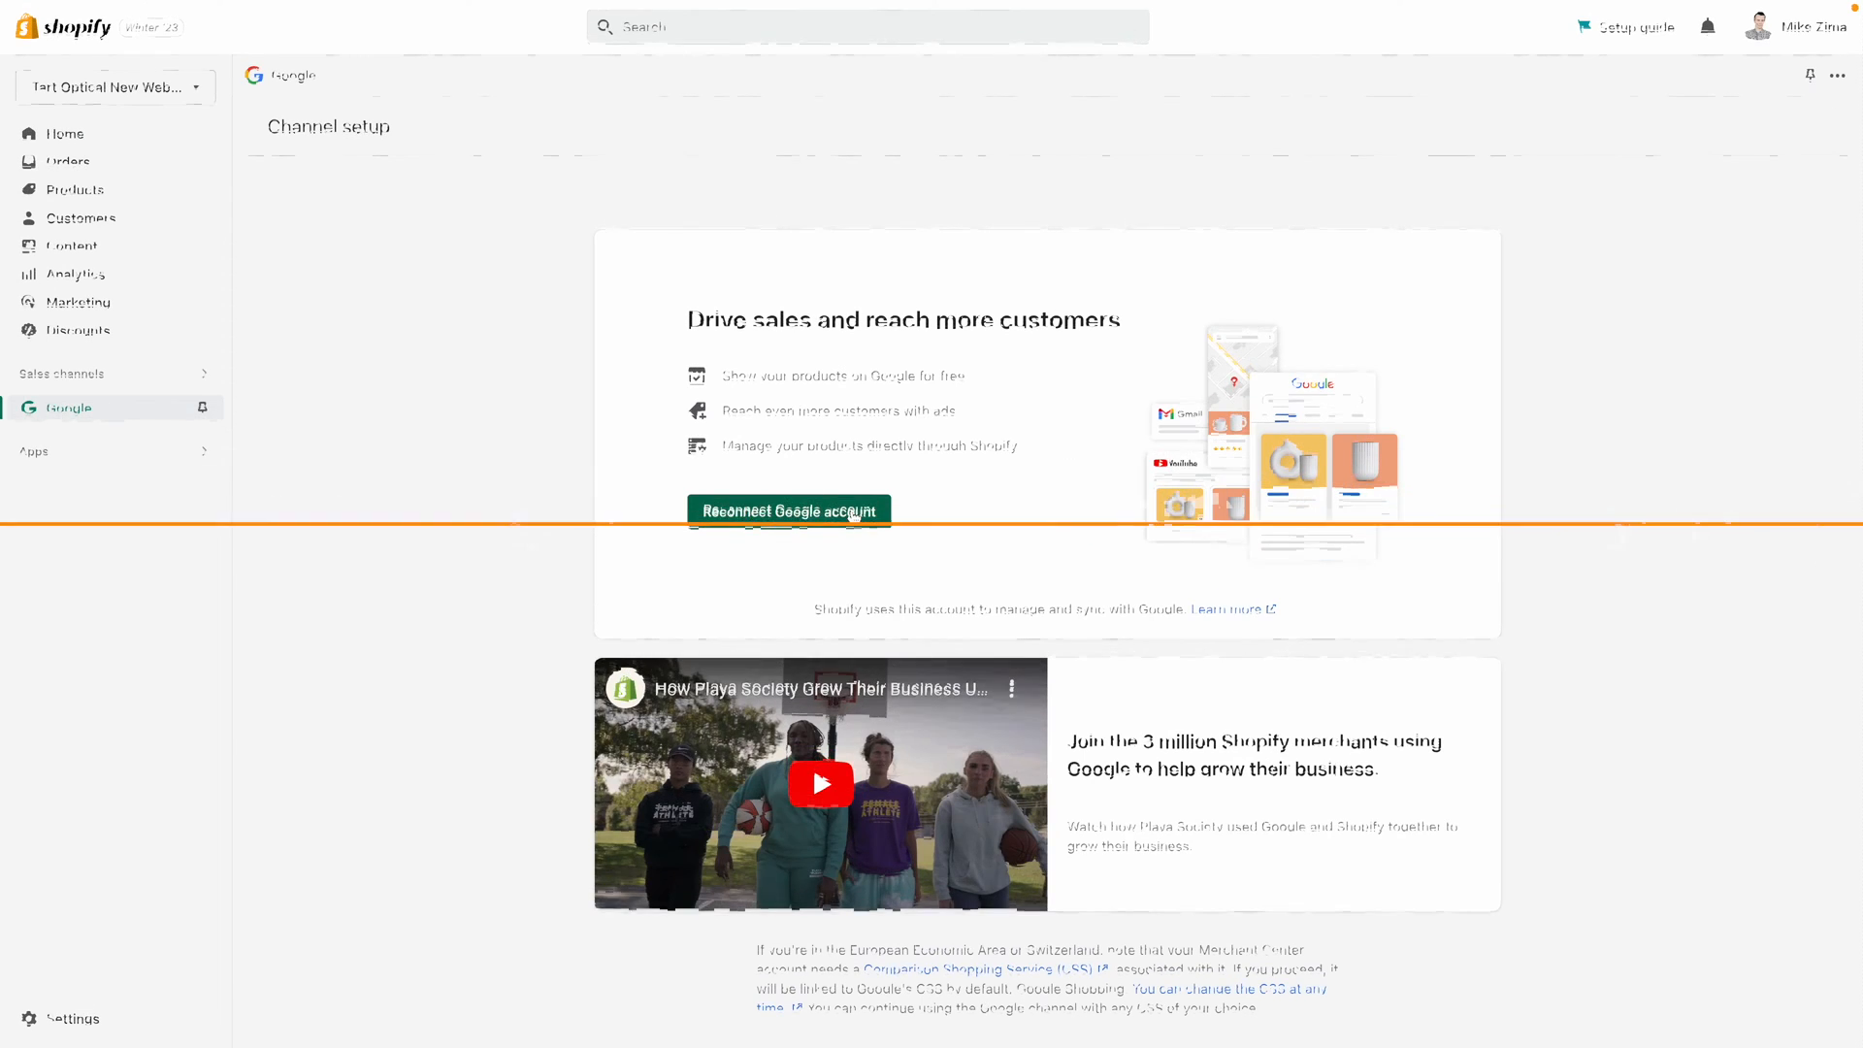
Step: Reconnect Shopify's Google channel with the SEO Clients account and start the Google Analytics 4 setup
click(853, 512)
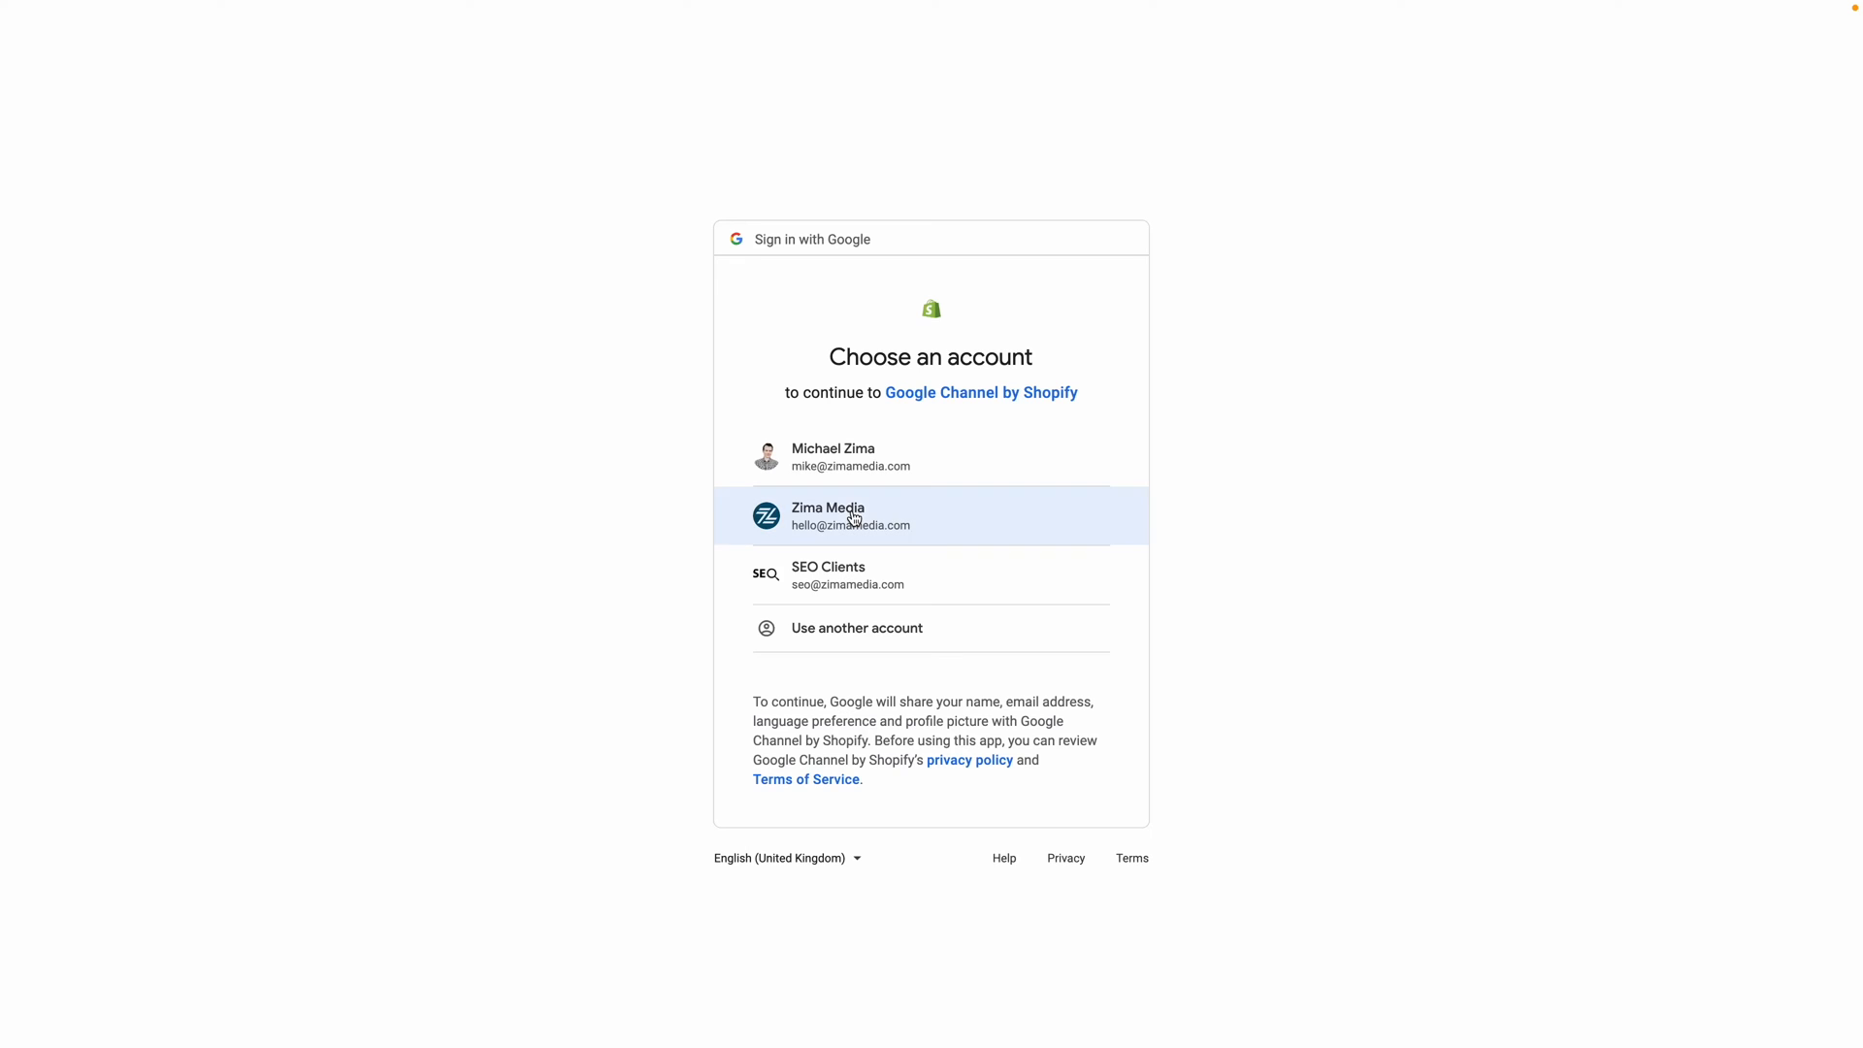
click(857, 574)
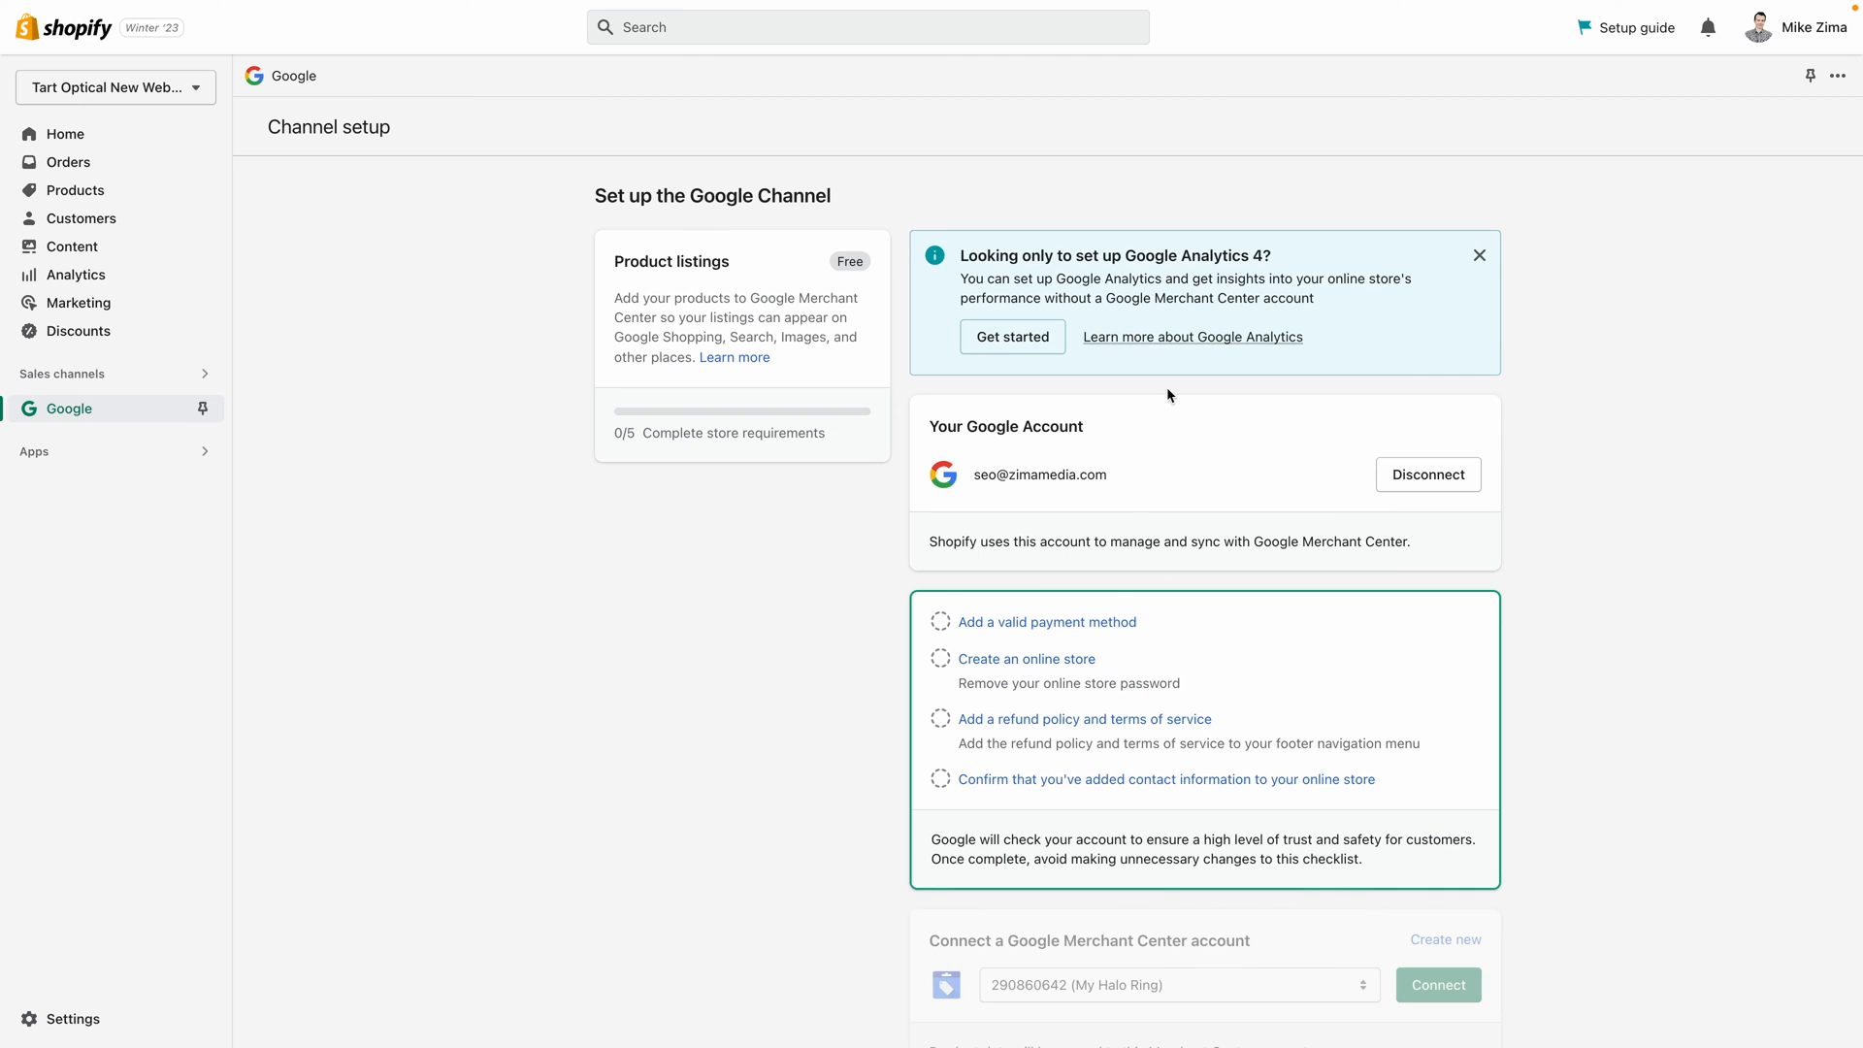
click(1012, 340)
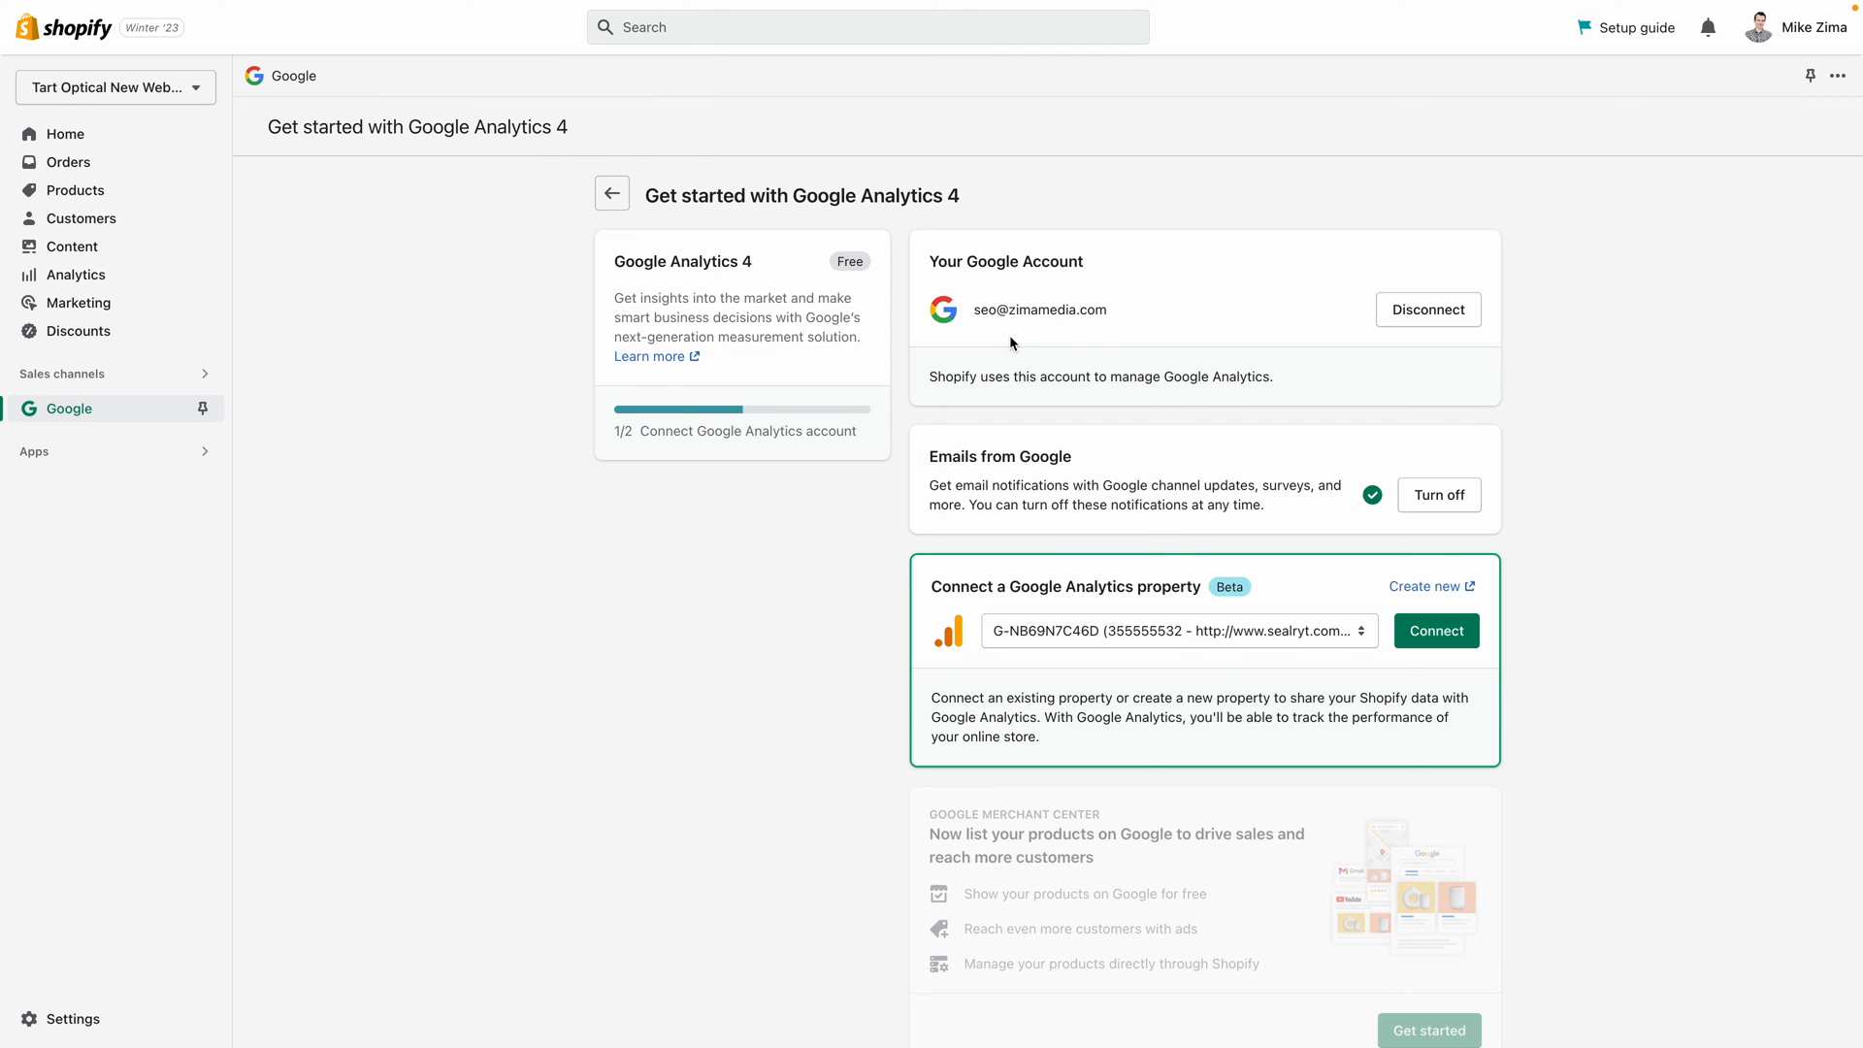
Step: Connect the Flogo Teams - GA4 Google Analytics property to the Shopify store
click(1133, 638)
scroll(1145, 807, down, 6)
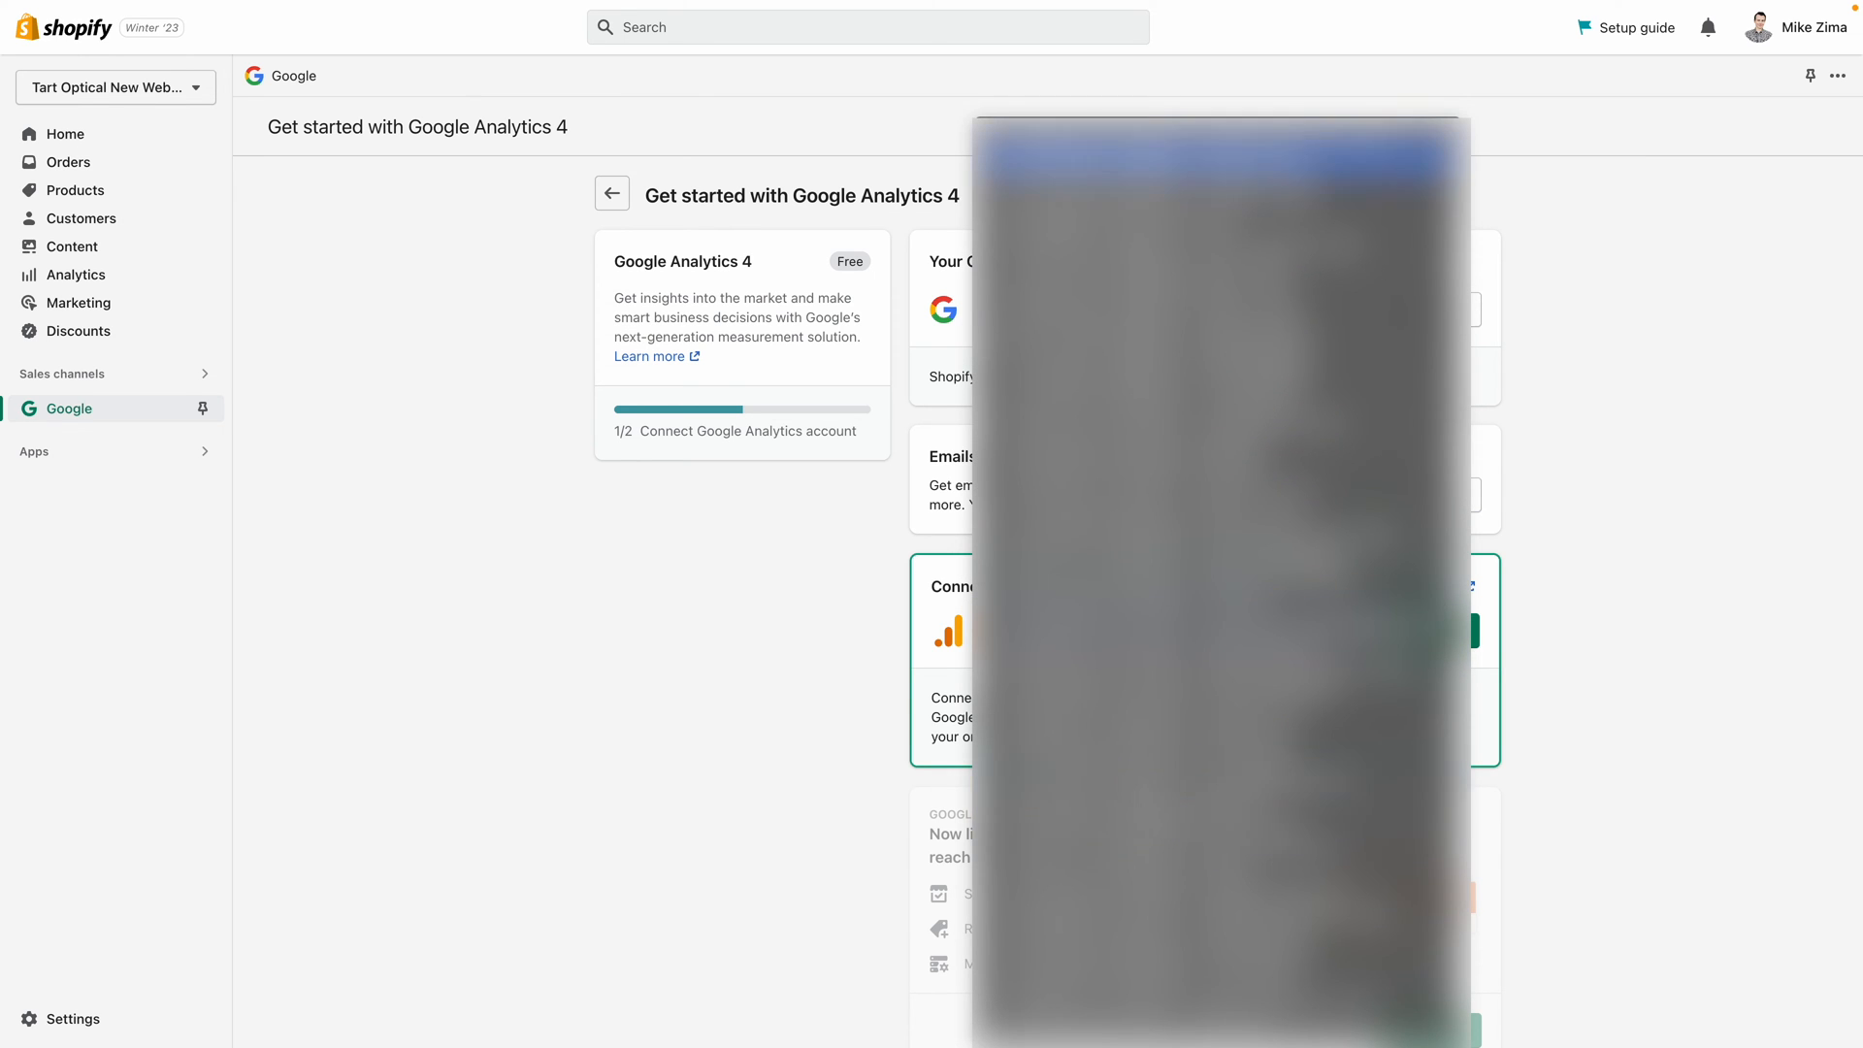
click(1213, 490)
click(1440, 630)
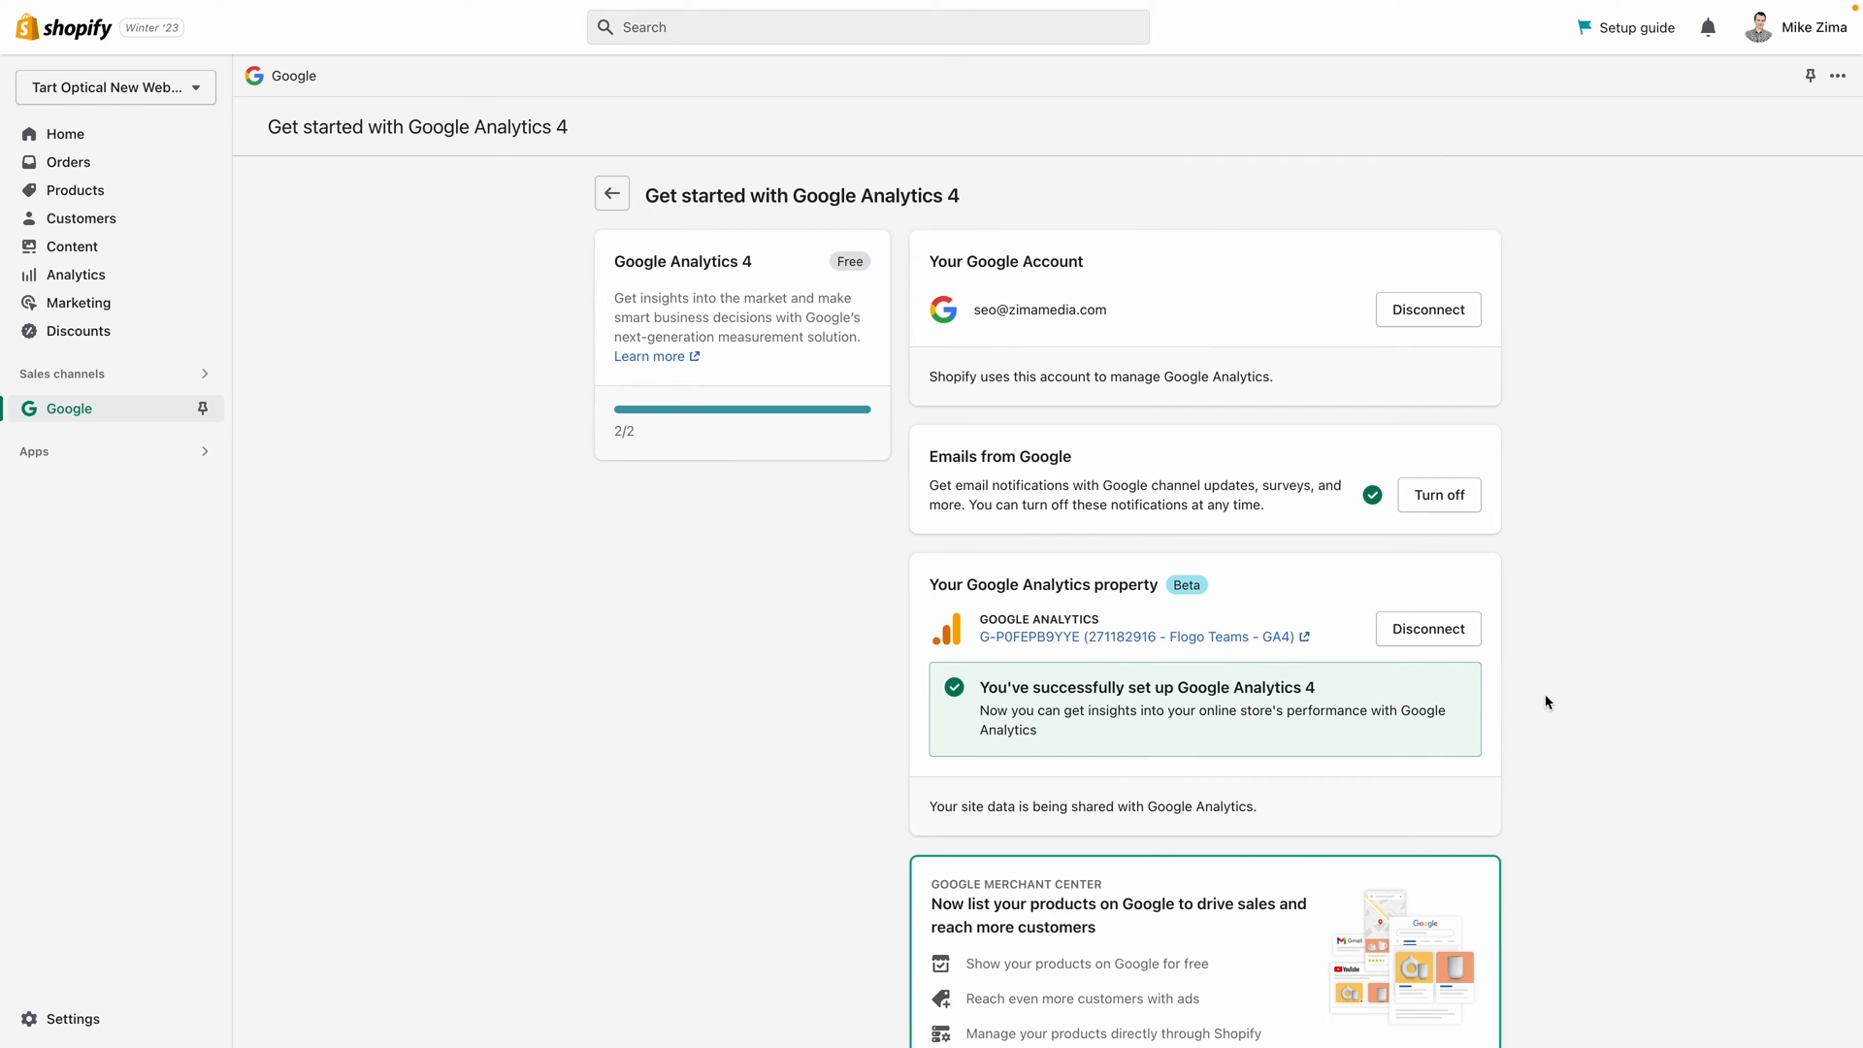
scroll(1546, 702, down, 2)
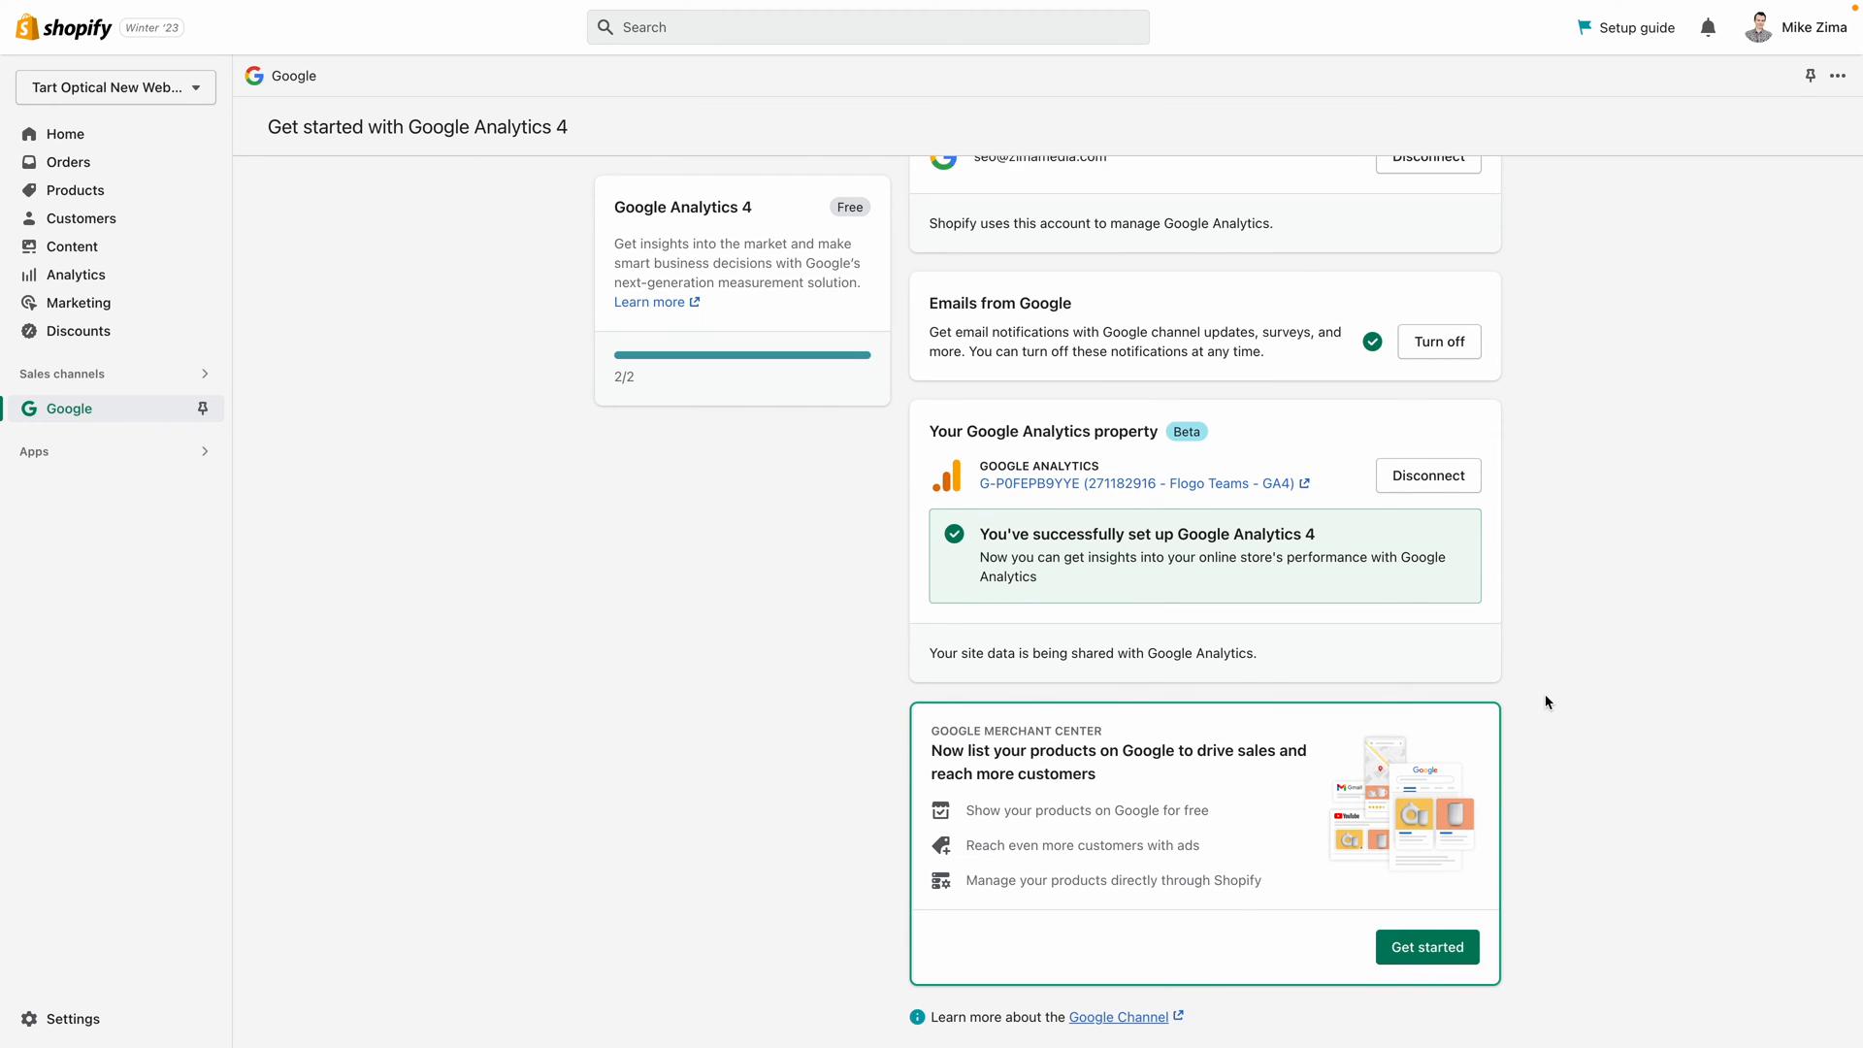
scroll(1545, 702, up, 3)
scroll(1545, 702, down, 4)
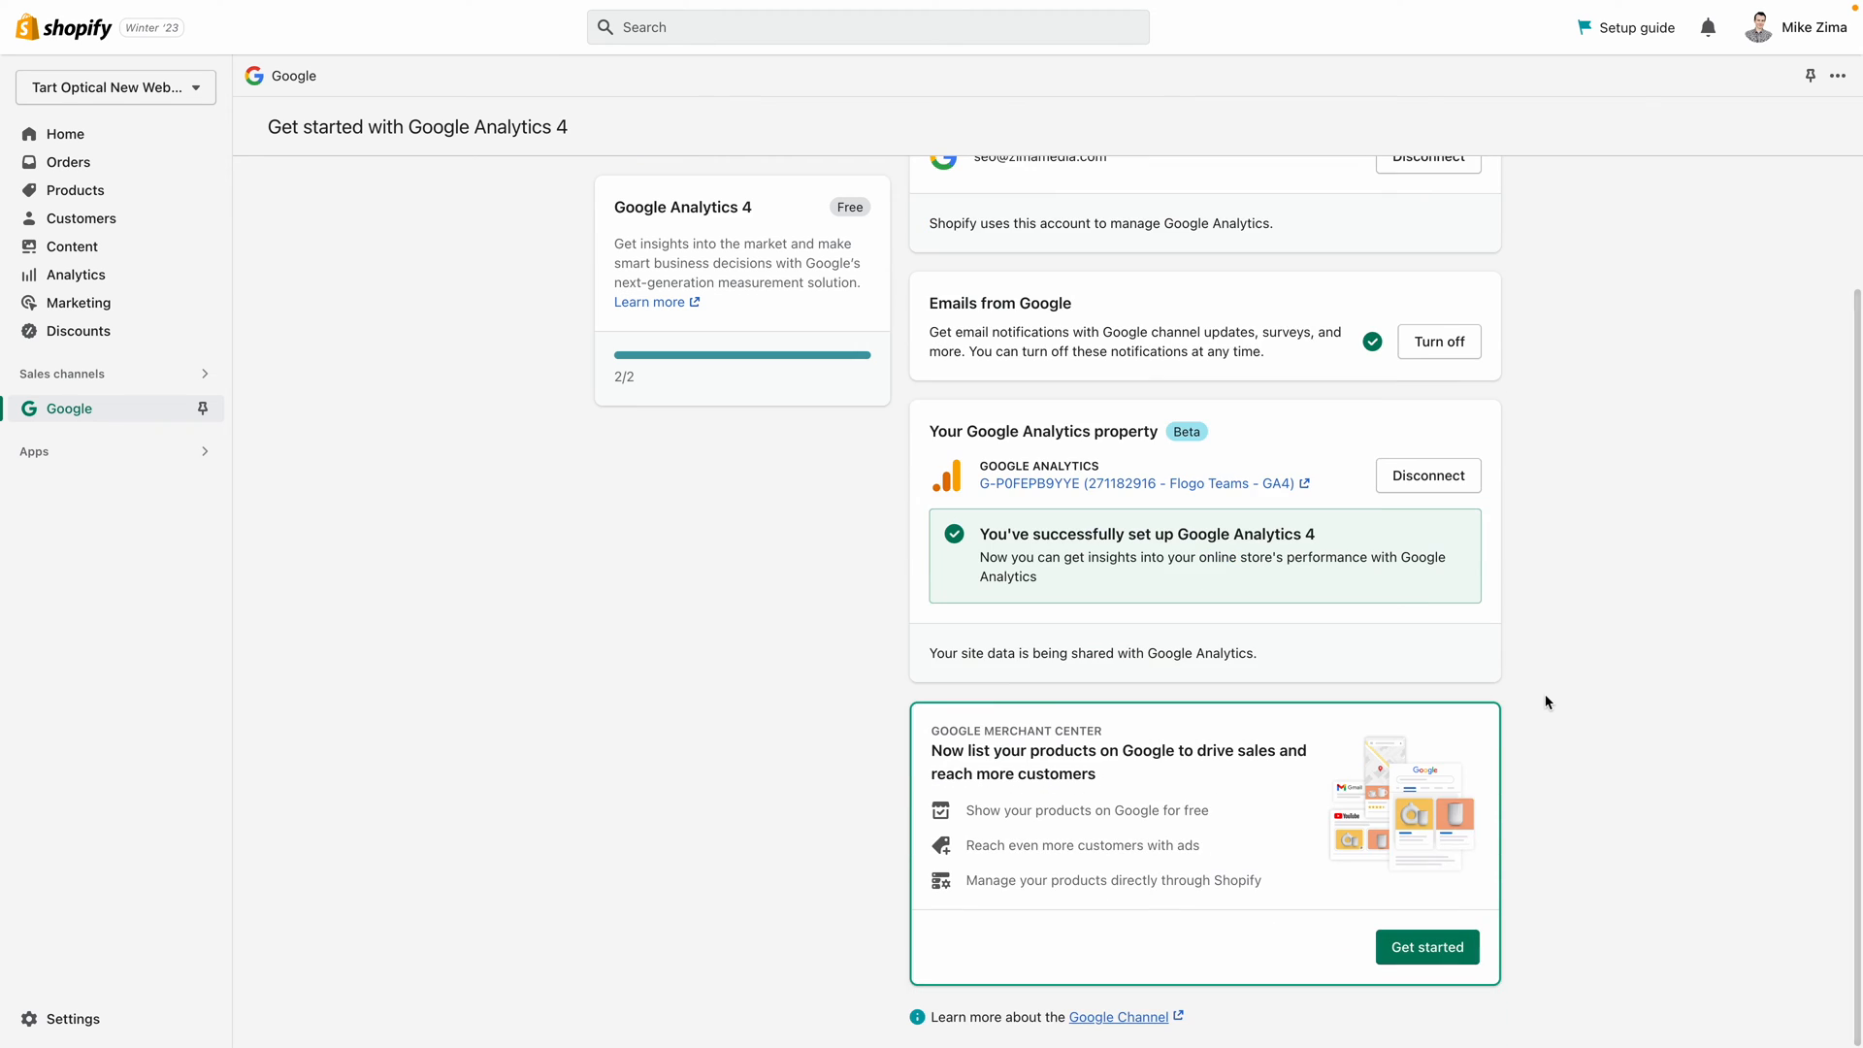
scroll(1545, 701, up, 3)
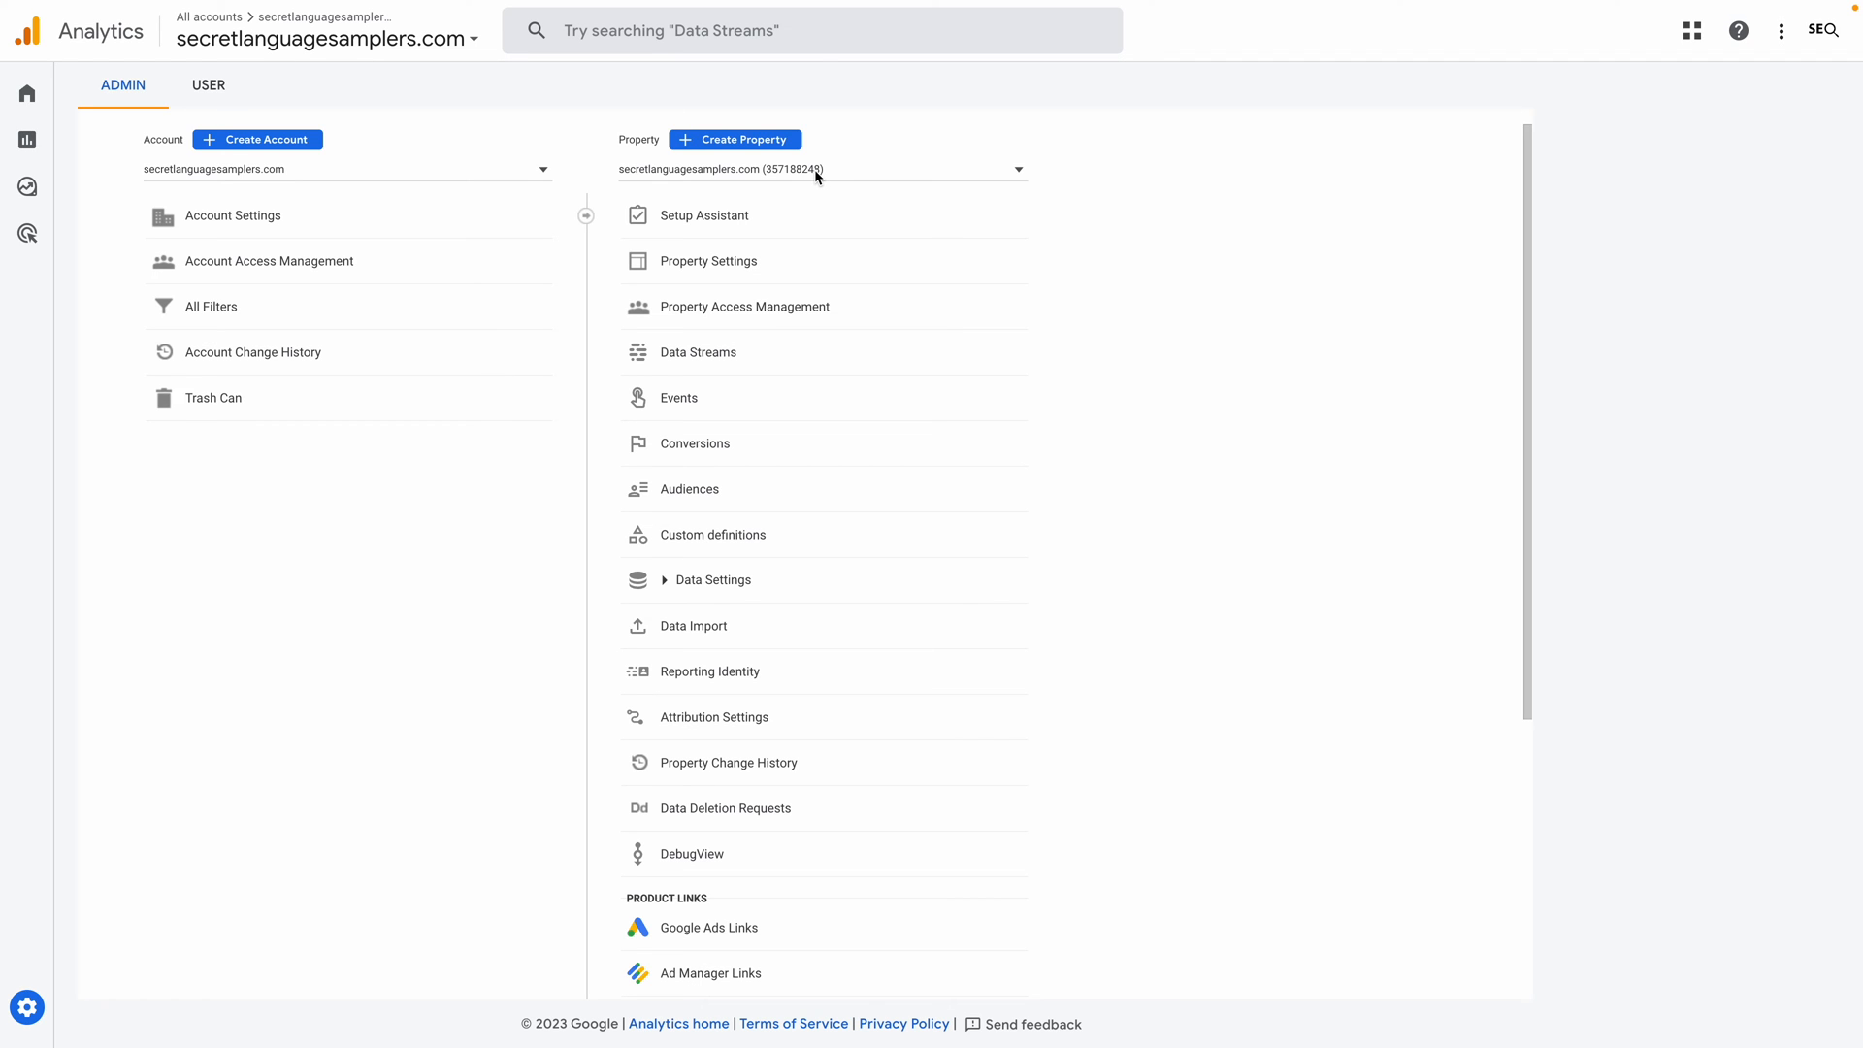
Step: Activate Google signals in the property's data collection settings
click(735, 264)
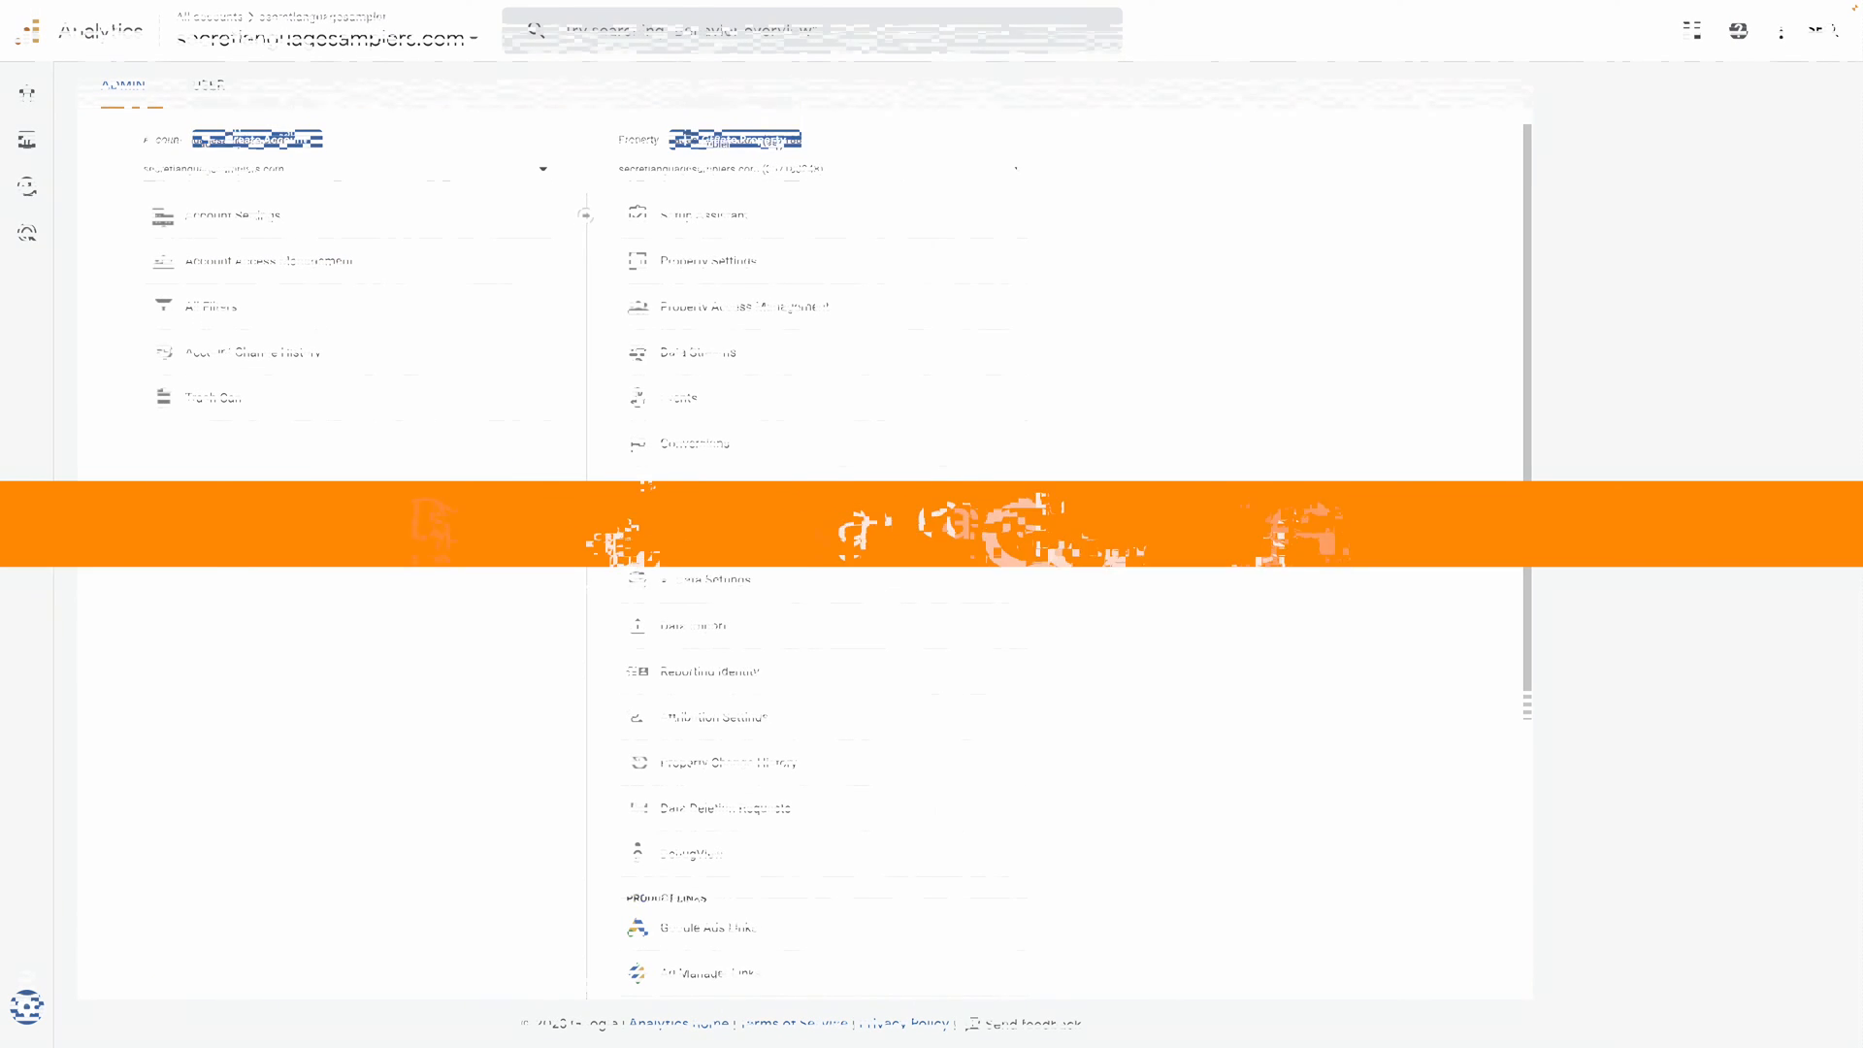
click(676, 582)
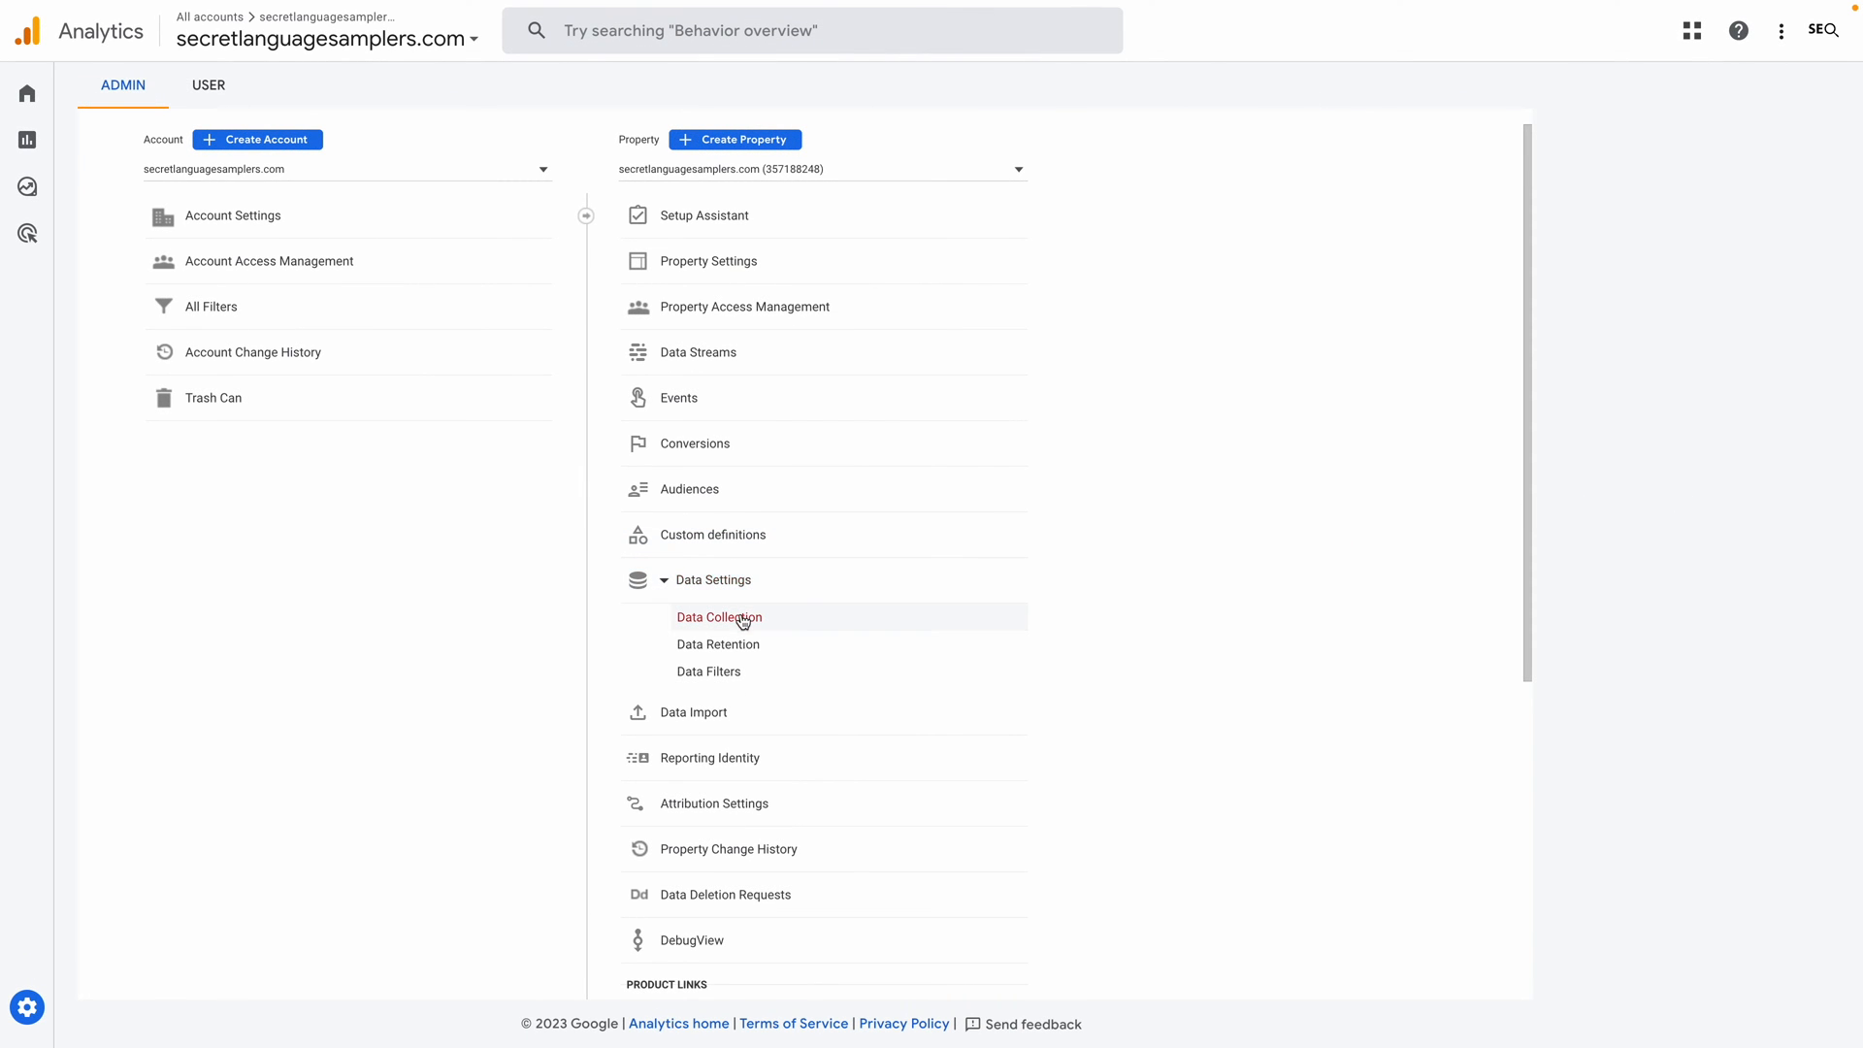
click(743, 621)
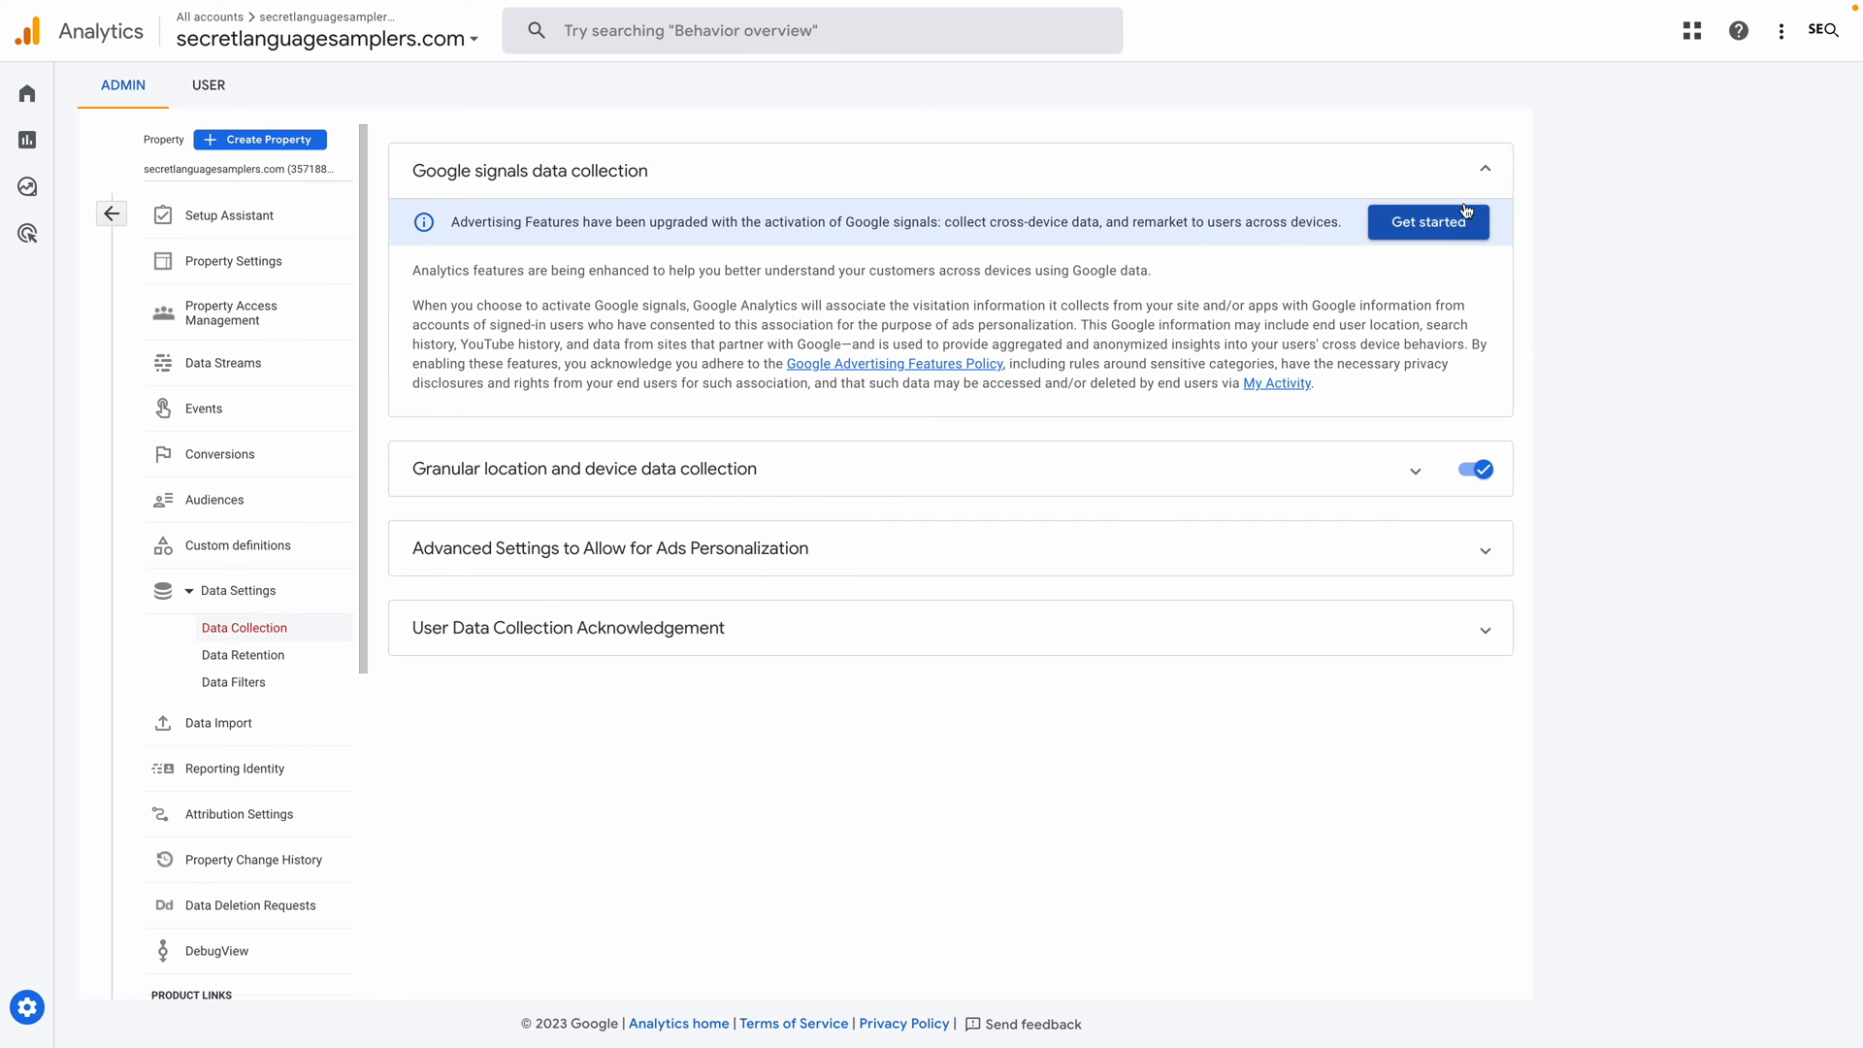
click(1448, 222)
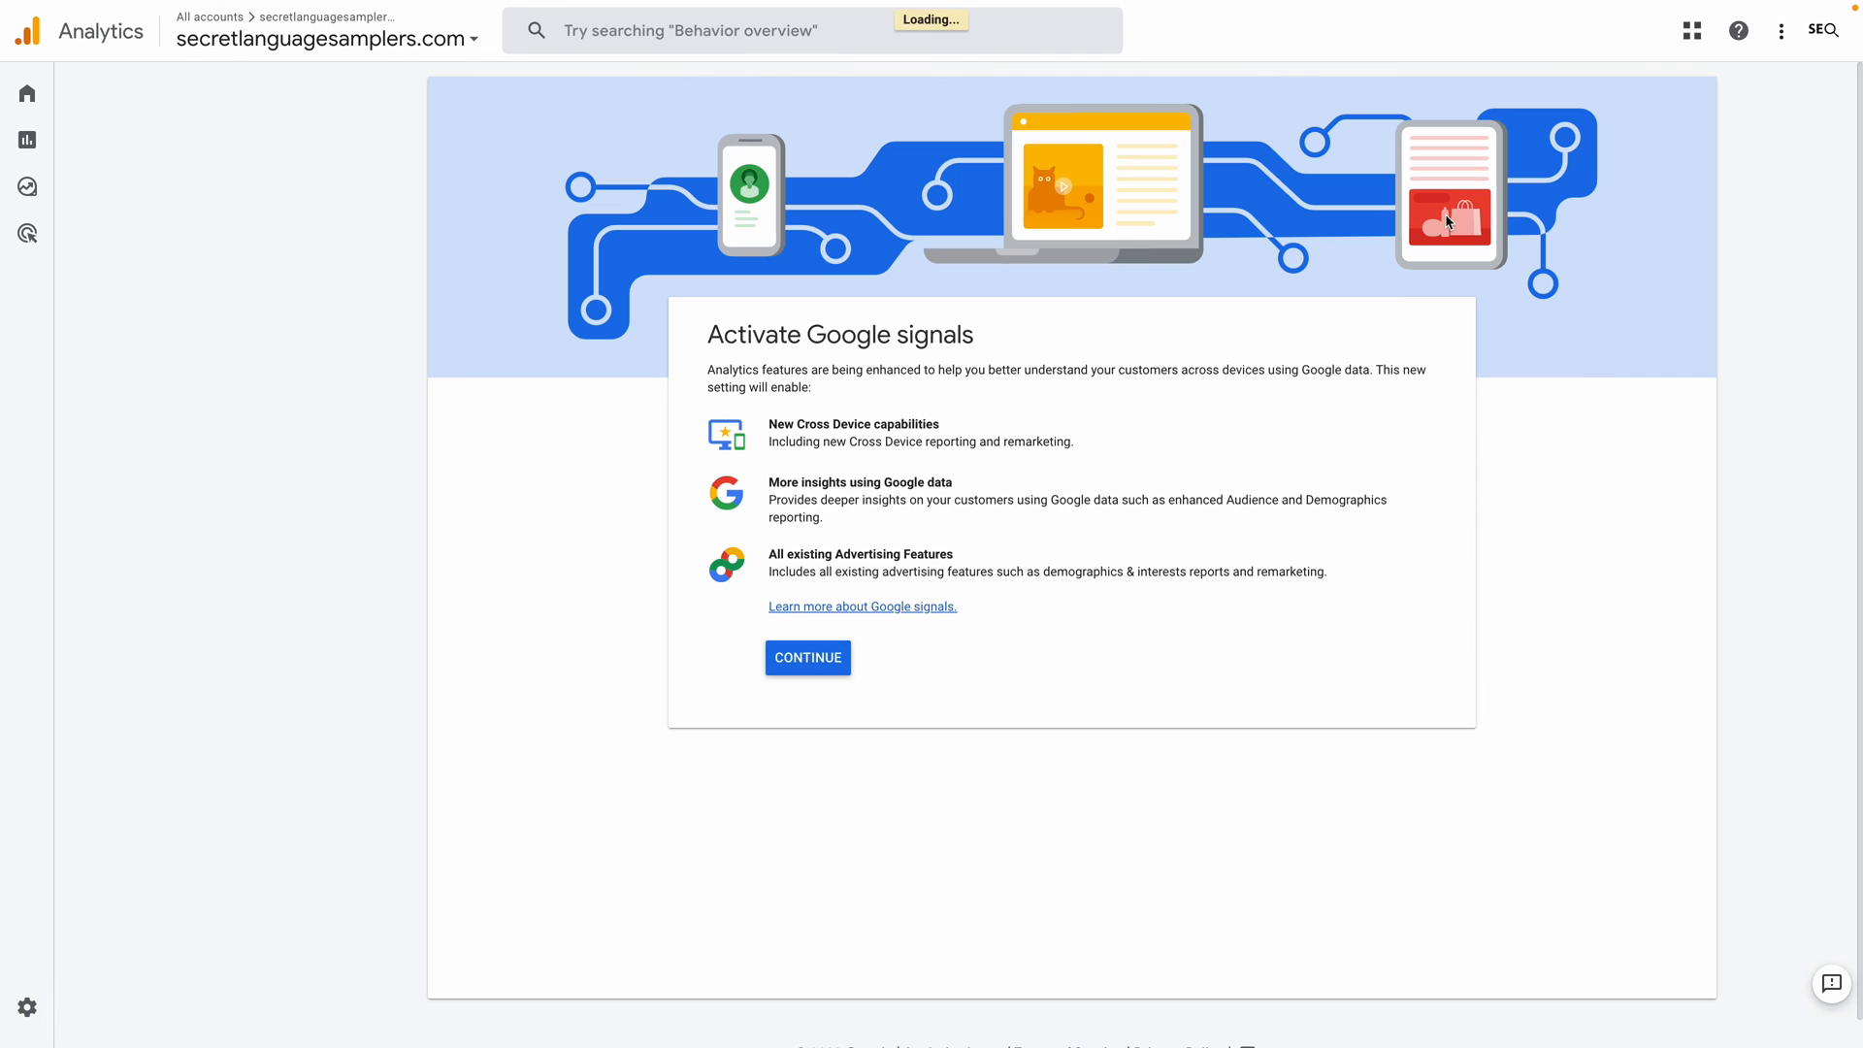
click(828, 674)
click(768, 856)
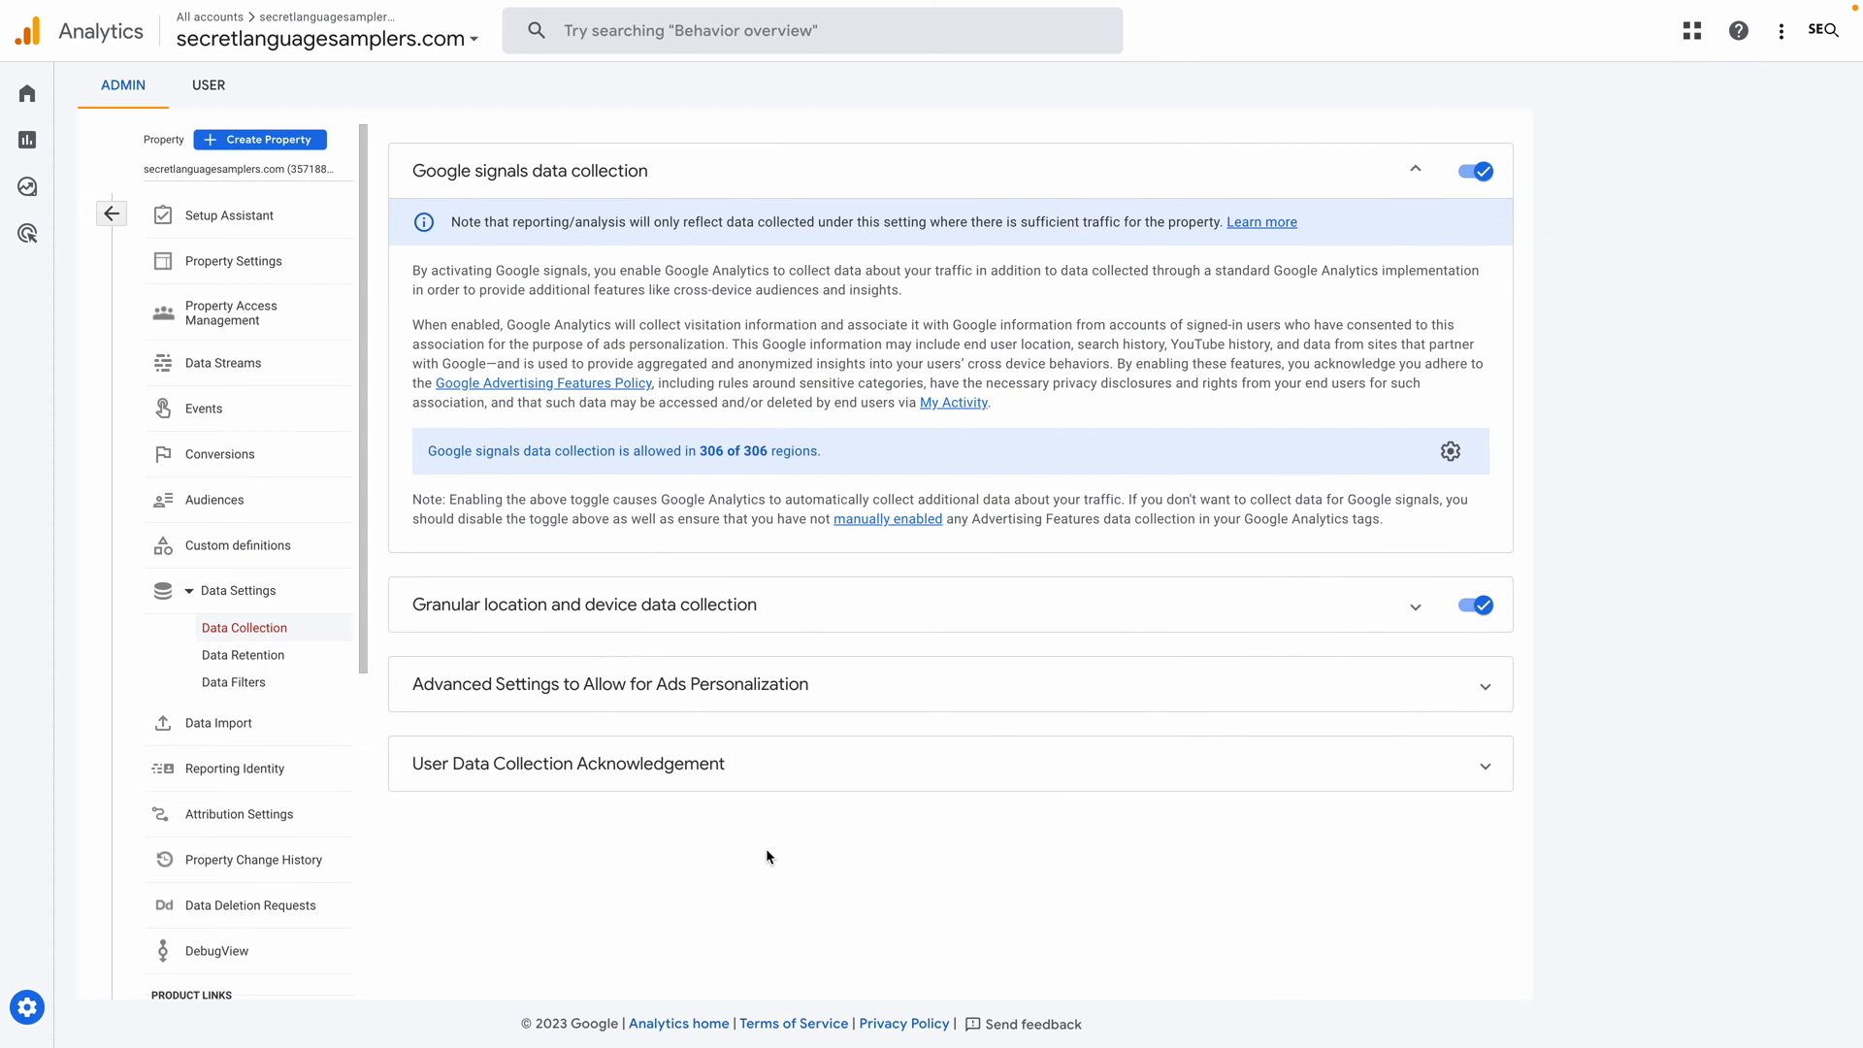
Step: Expand the granular location and ads personalization settings, and accept the User Data Collection Acknowledgement
click(698, 604)
click(717, 880)
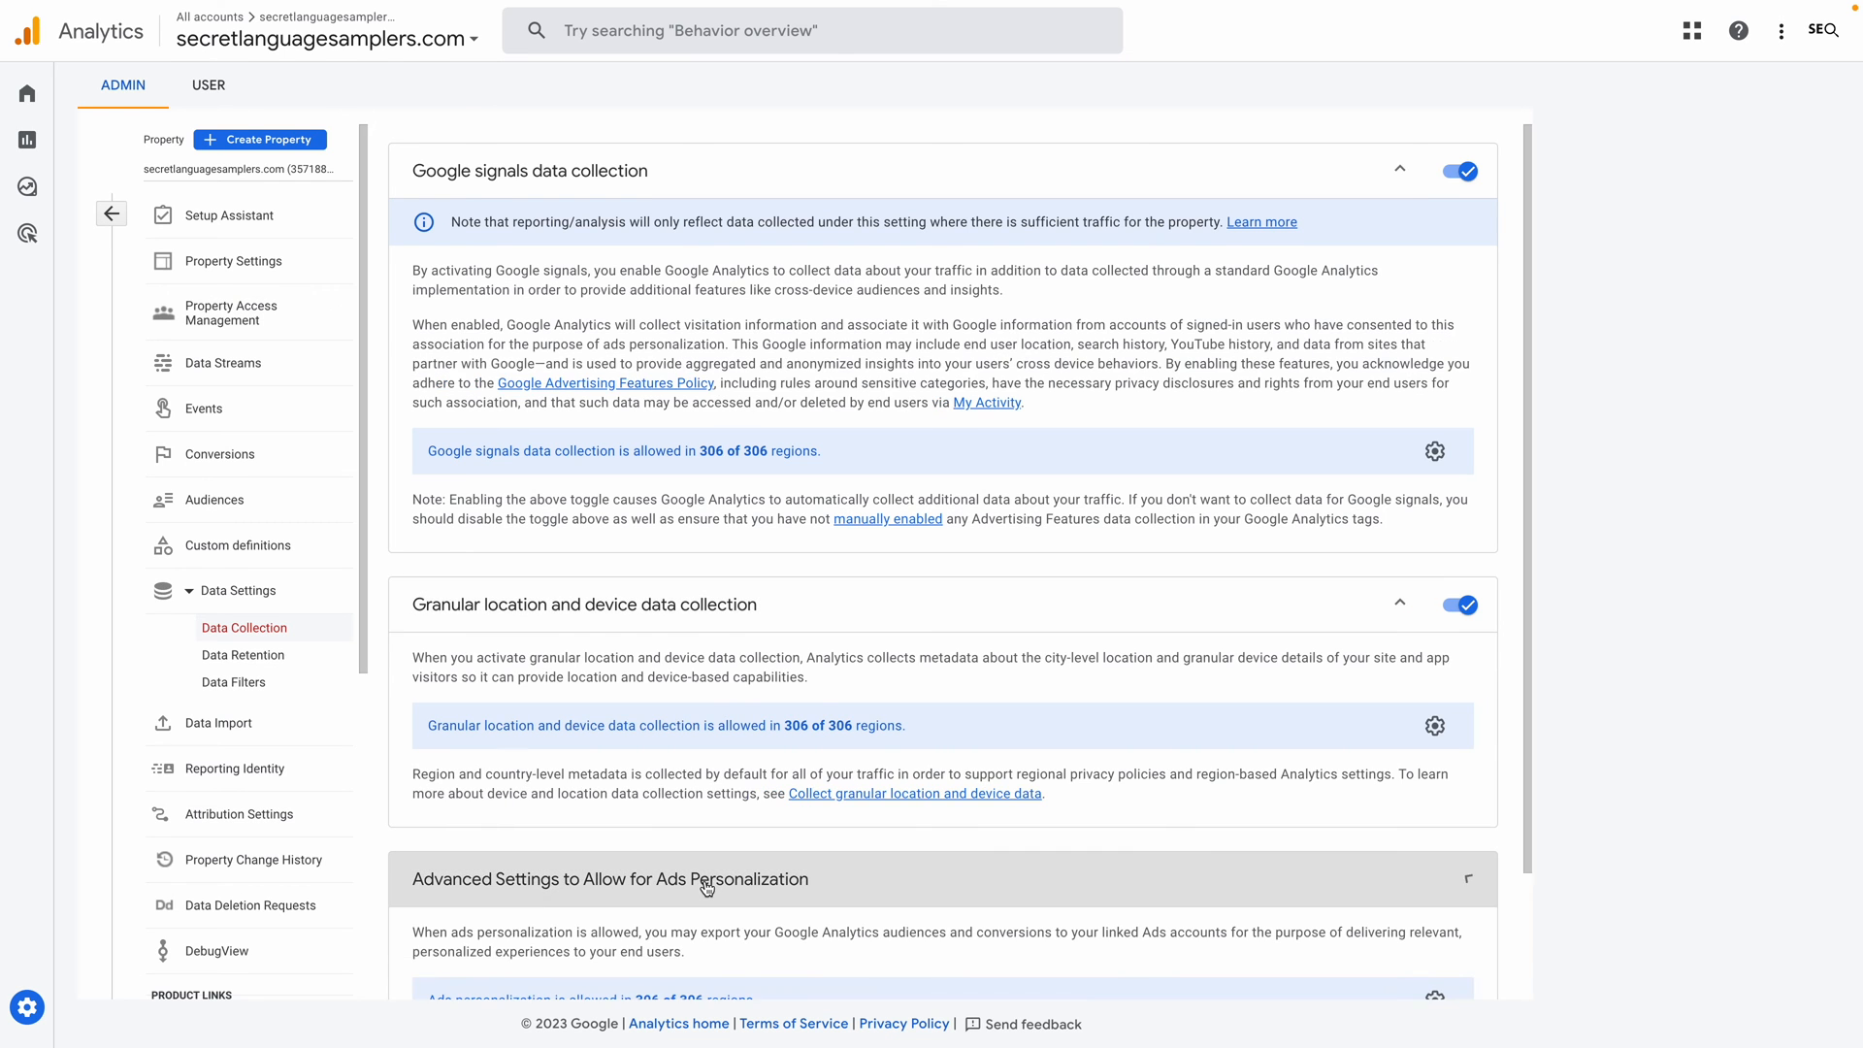
scroll(713, 883, down, 3)
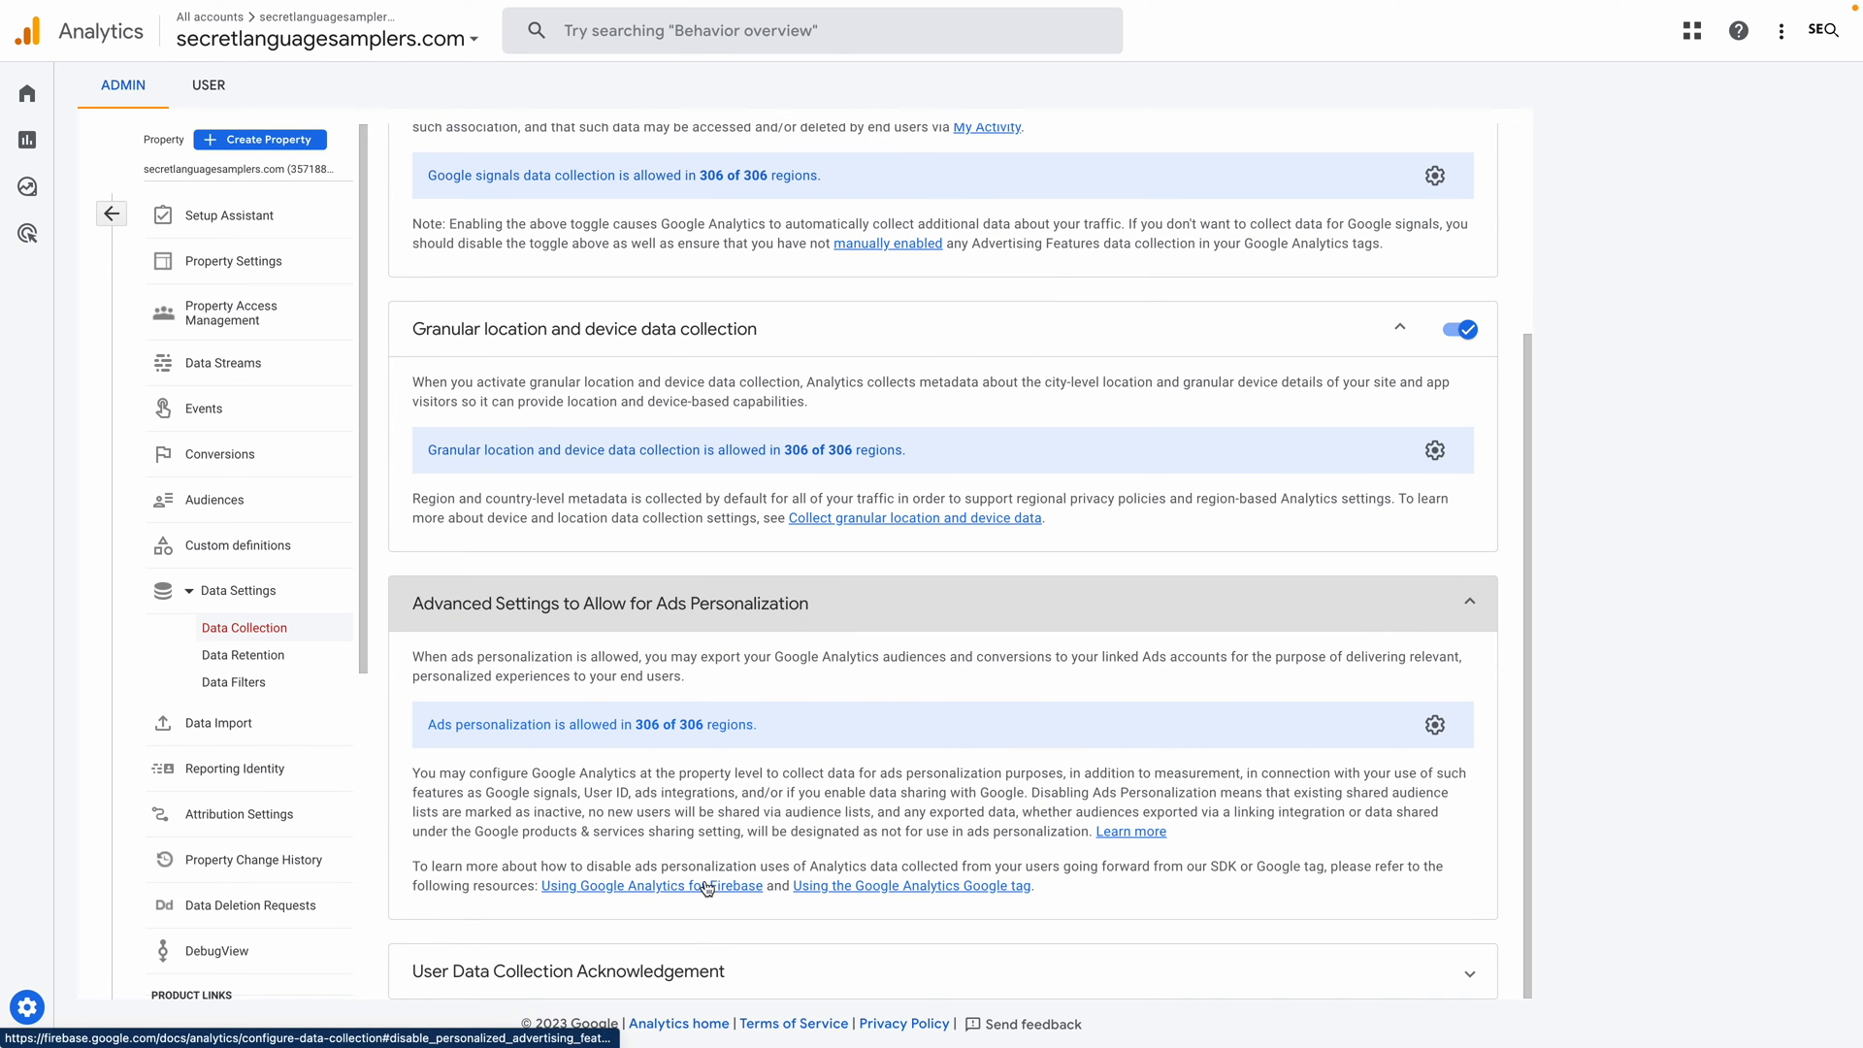
click(689, 973)
scroll(690, 979, down, 2)
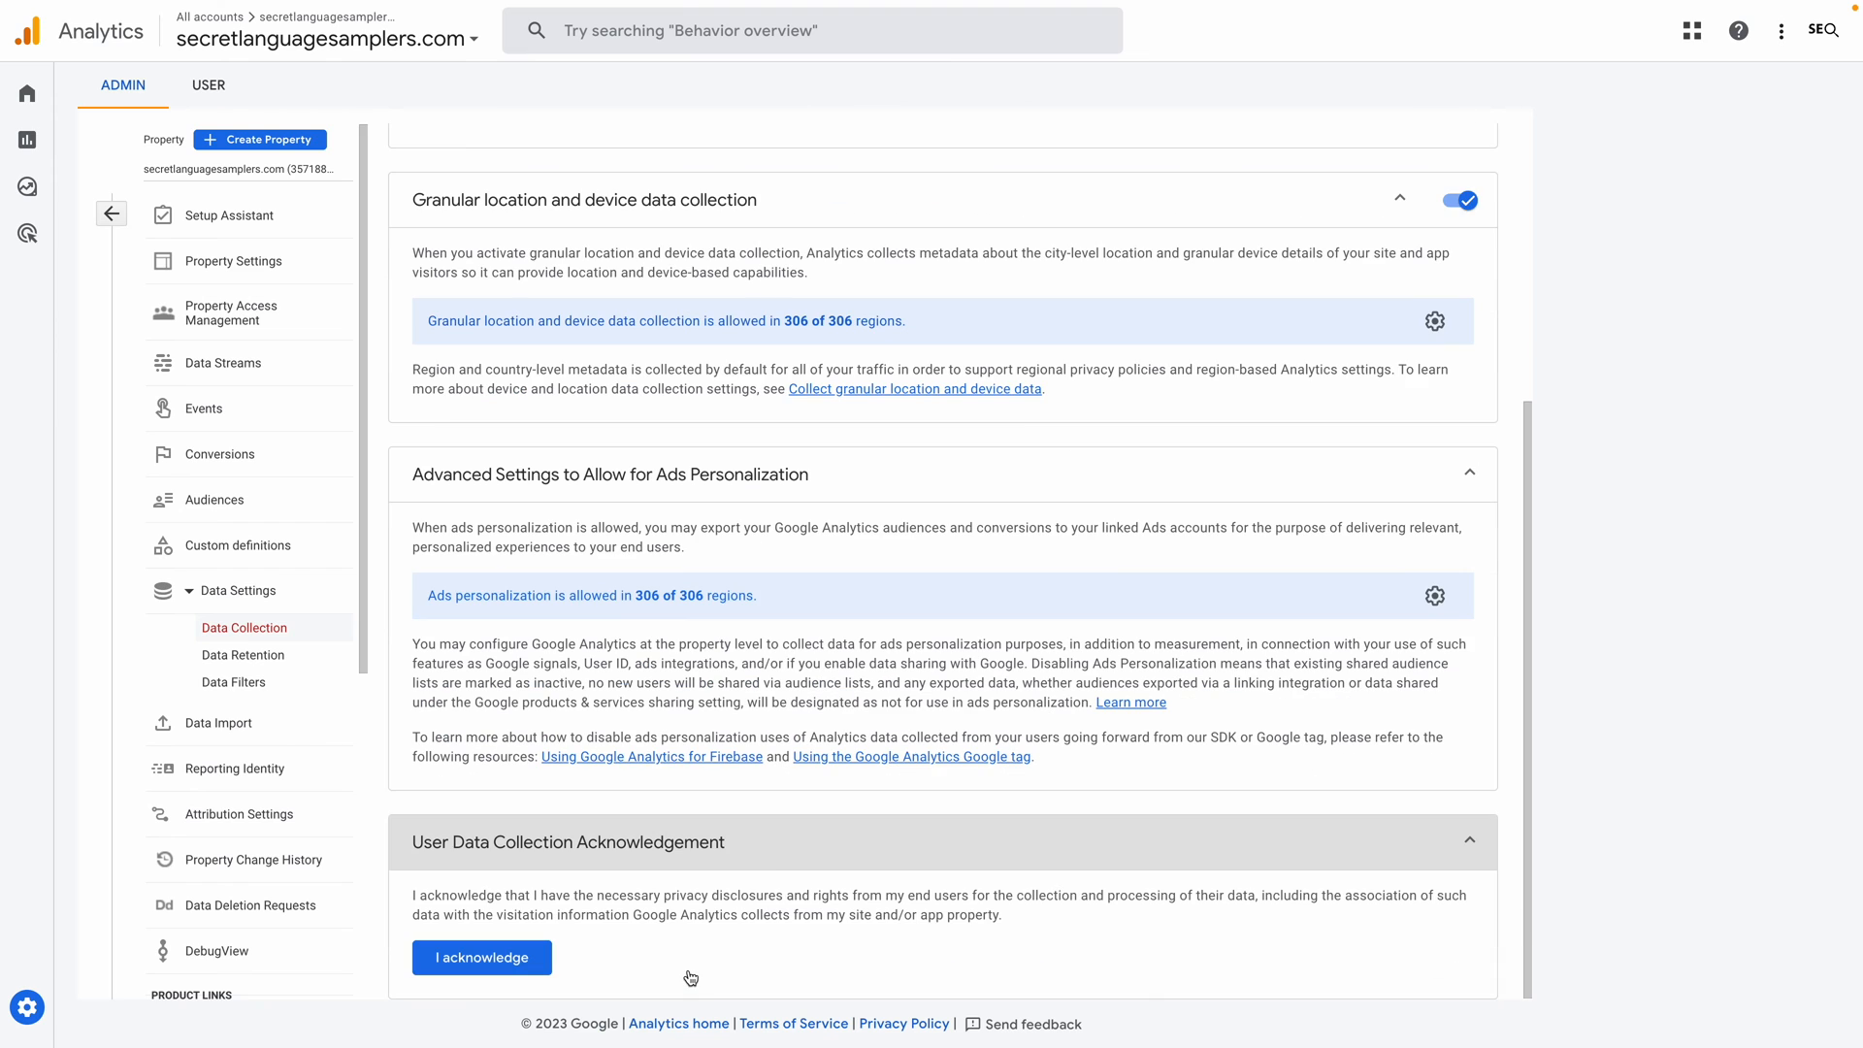
click(497, 958)
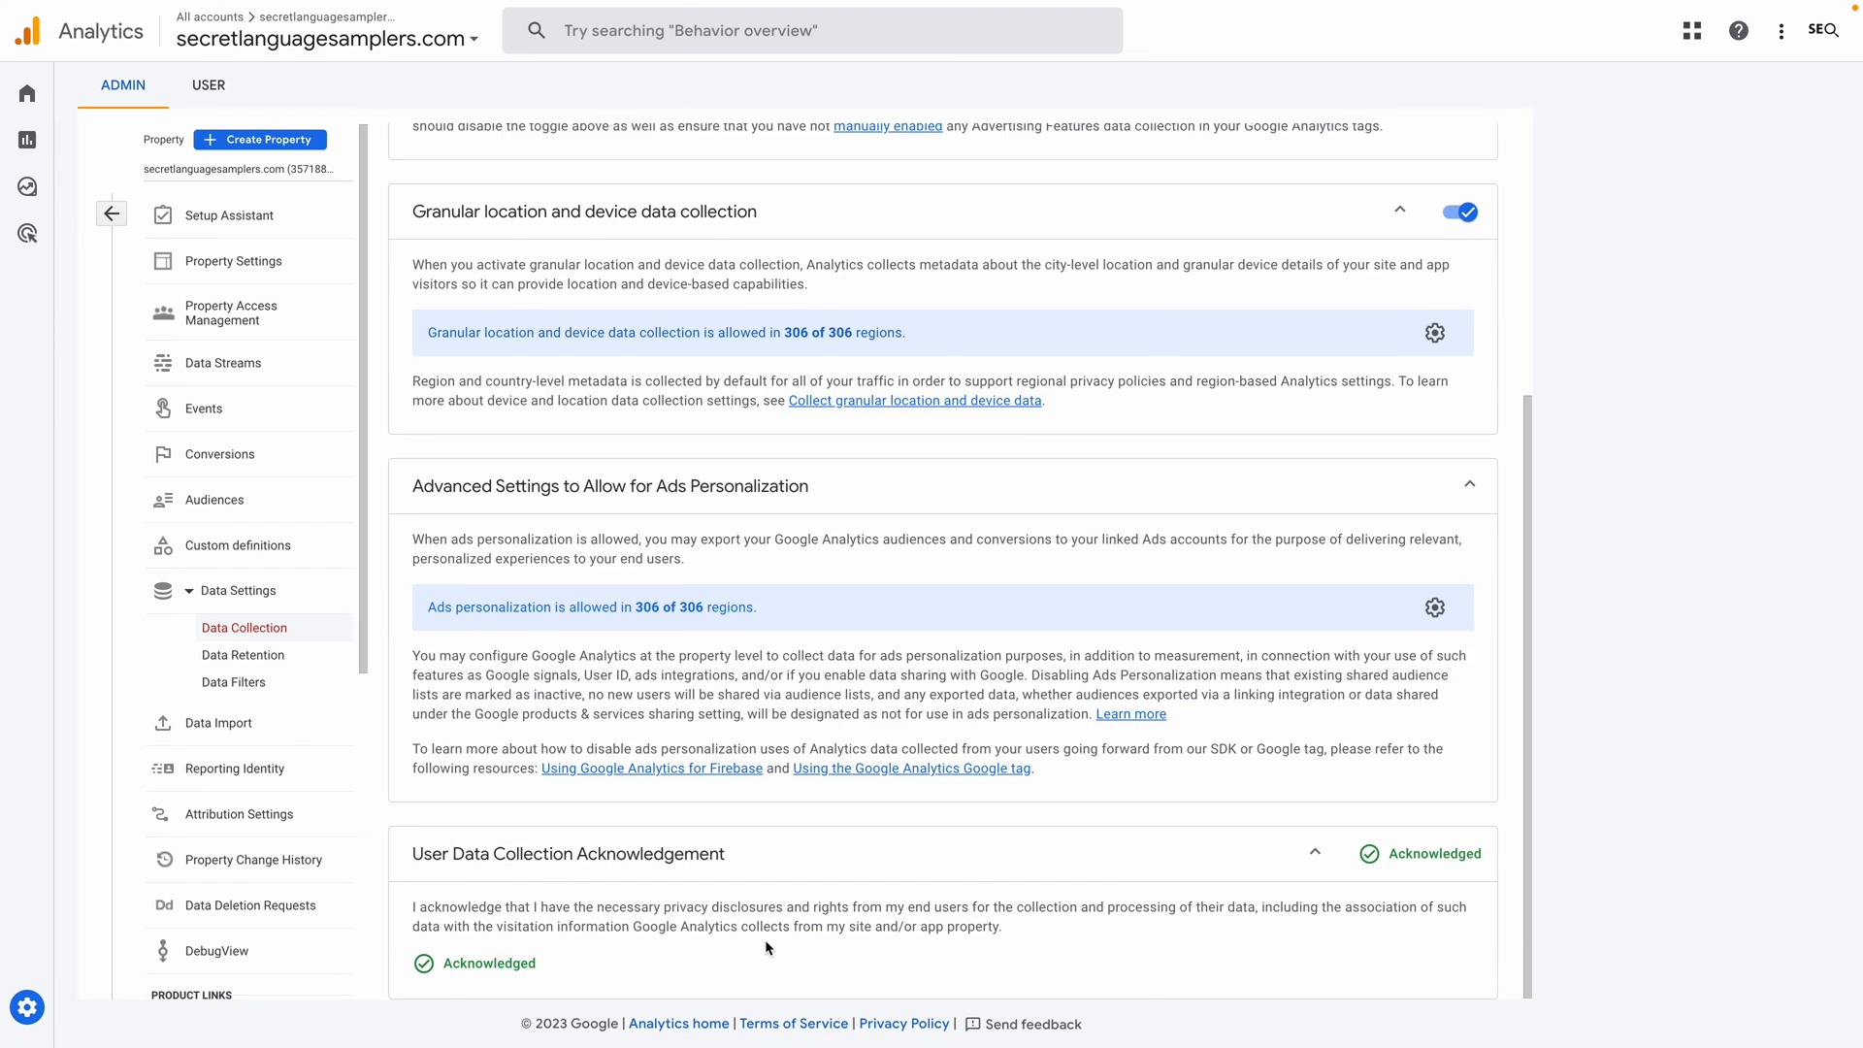
scroll(765, 939, up, 4)
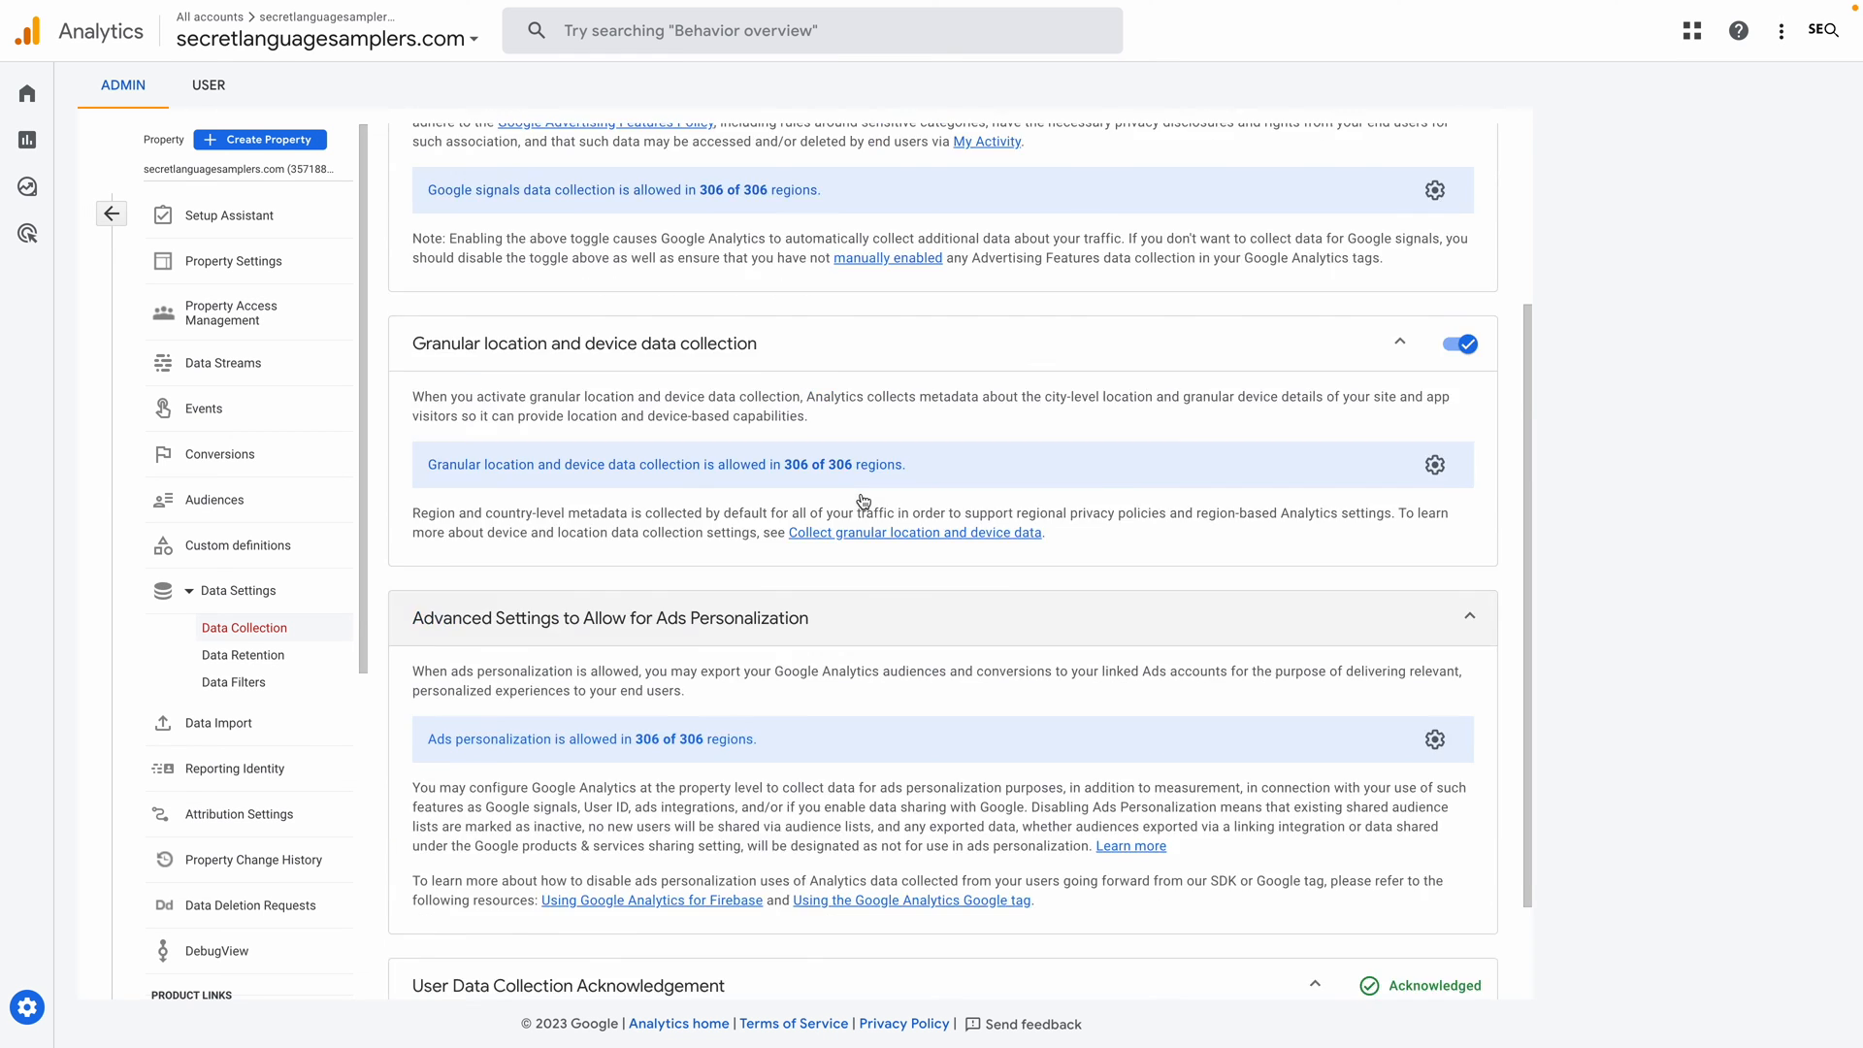
Step: Set the property's event data retention to 14 months and save the change
click(281, 657)
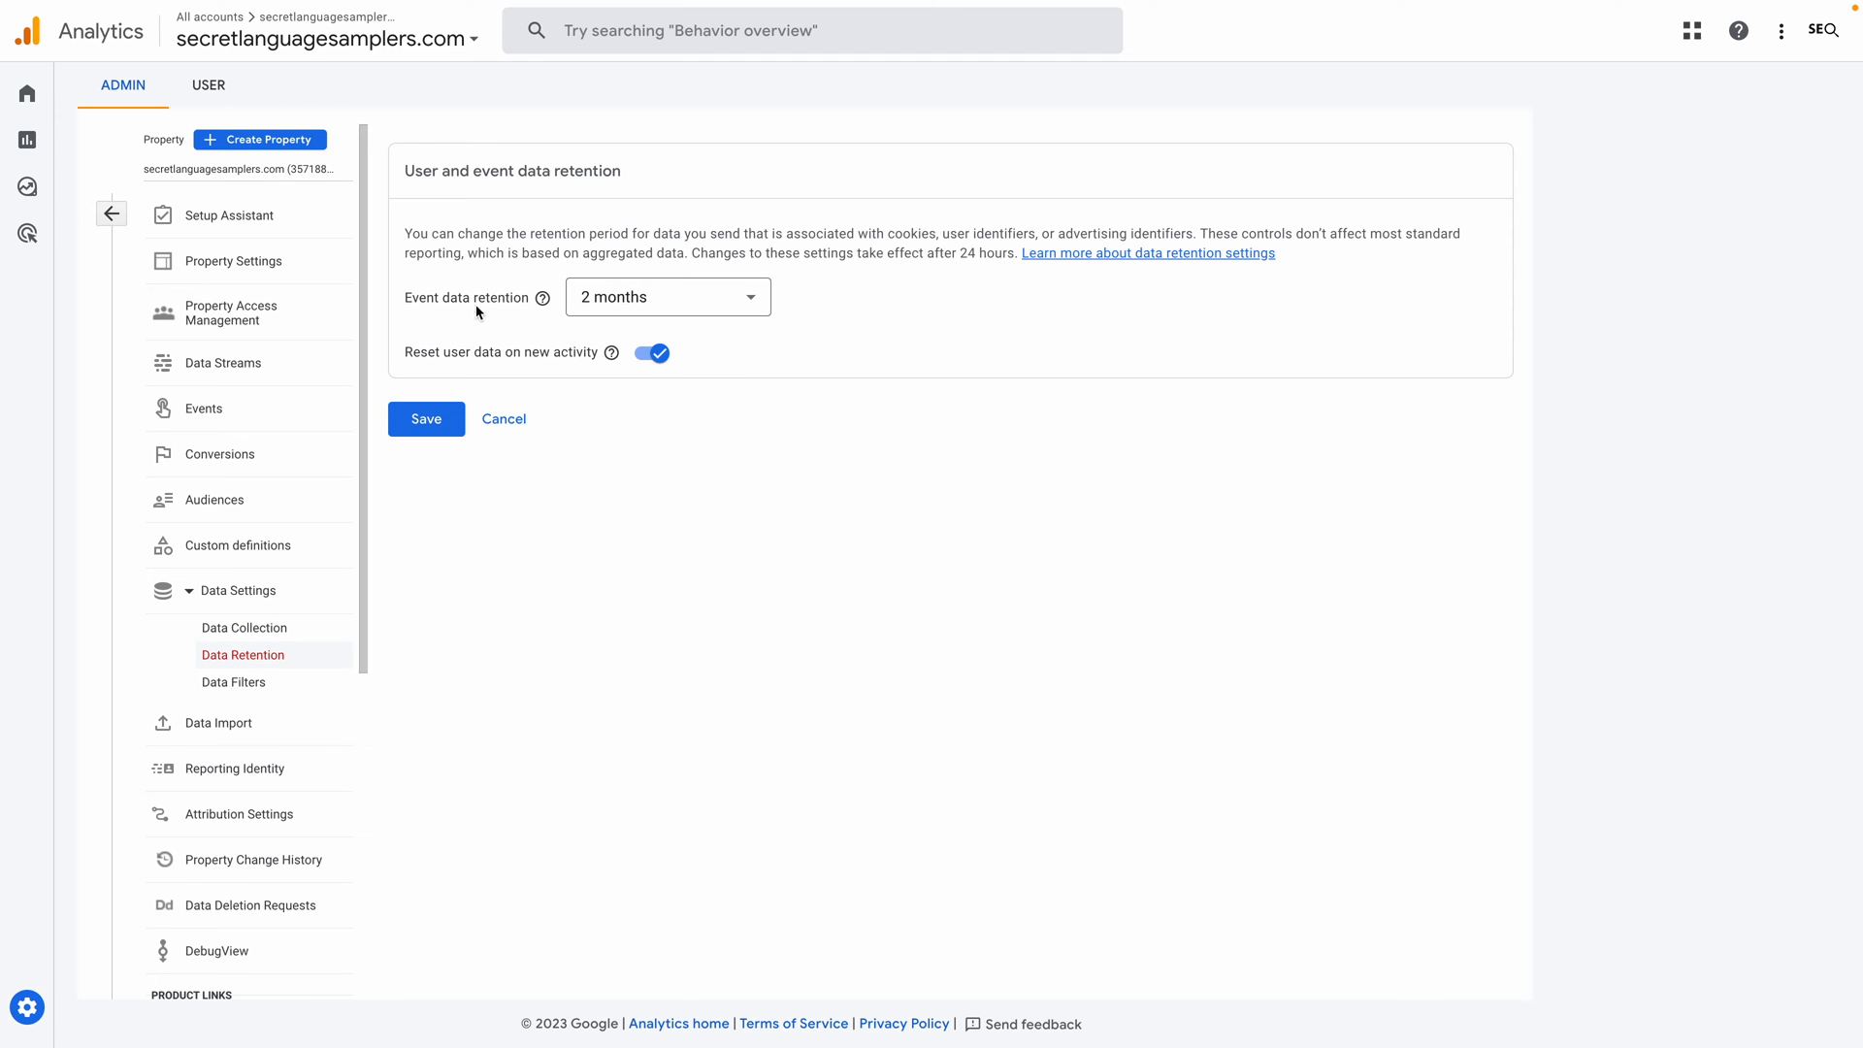
click(688, 306)
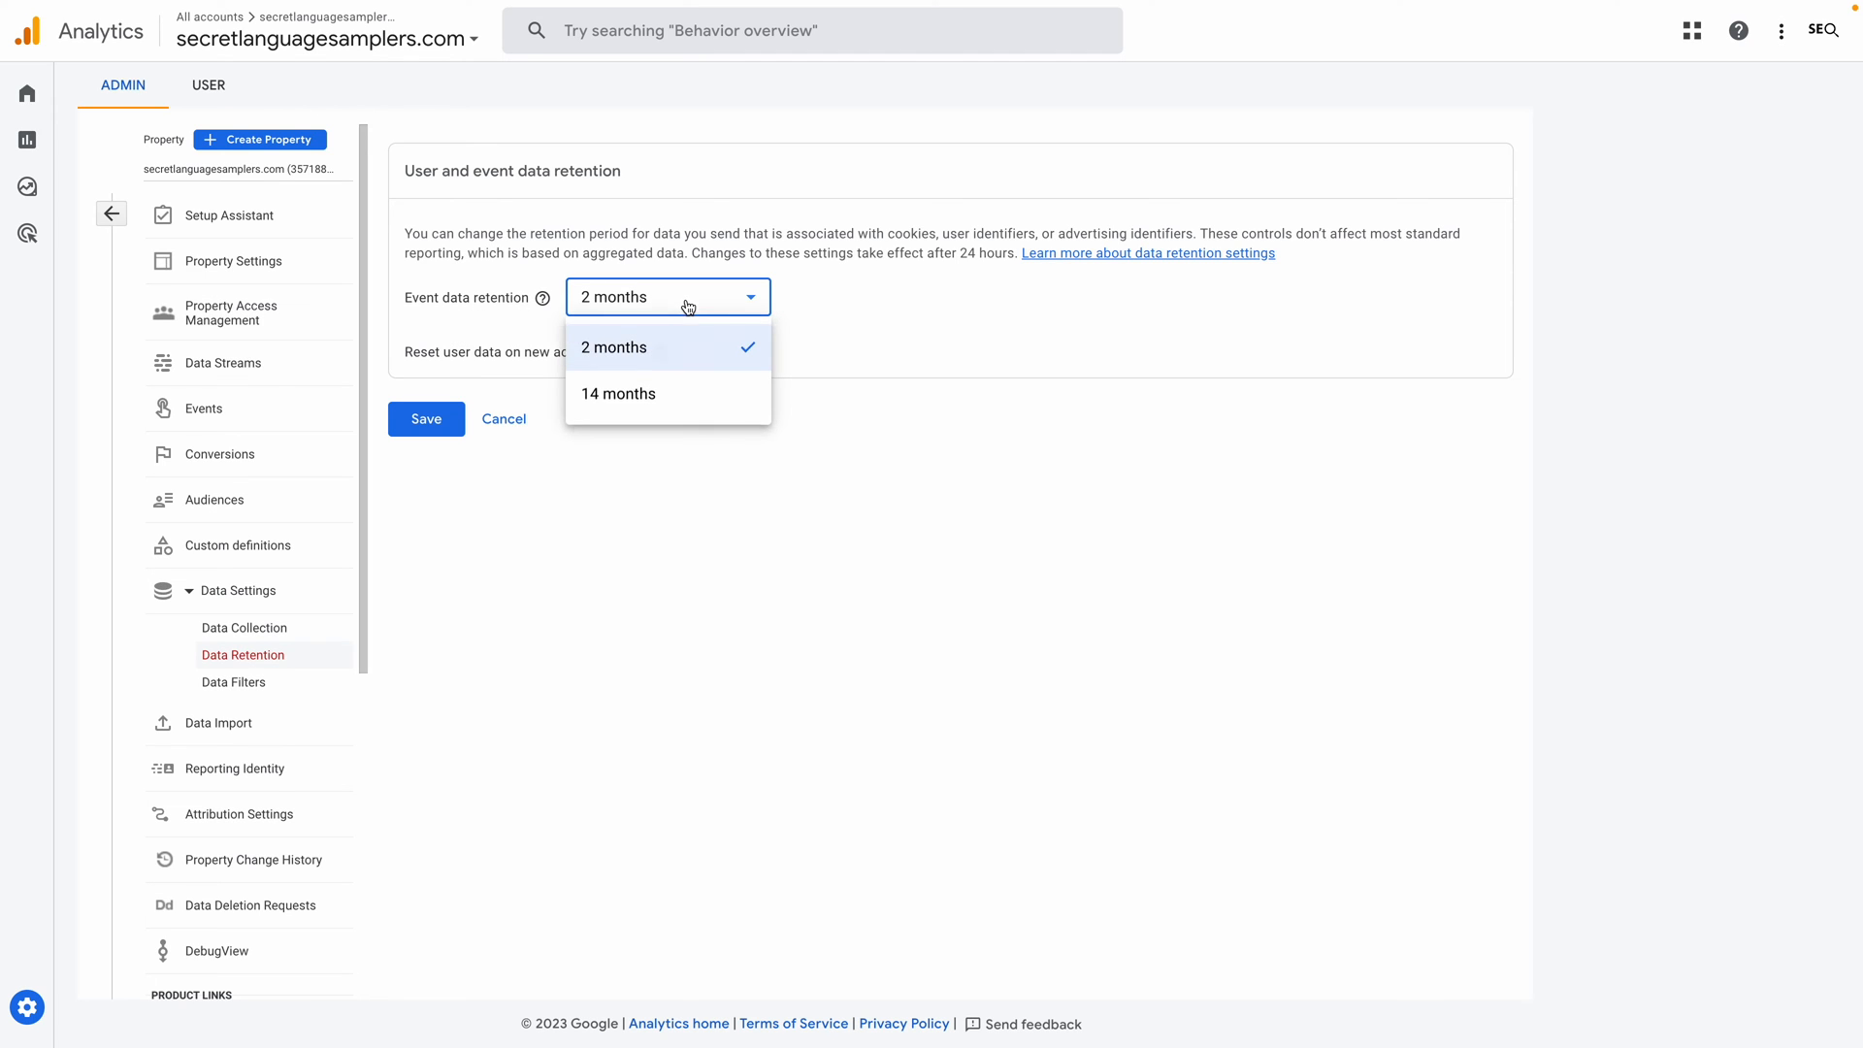
click(666, 389)
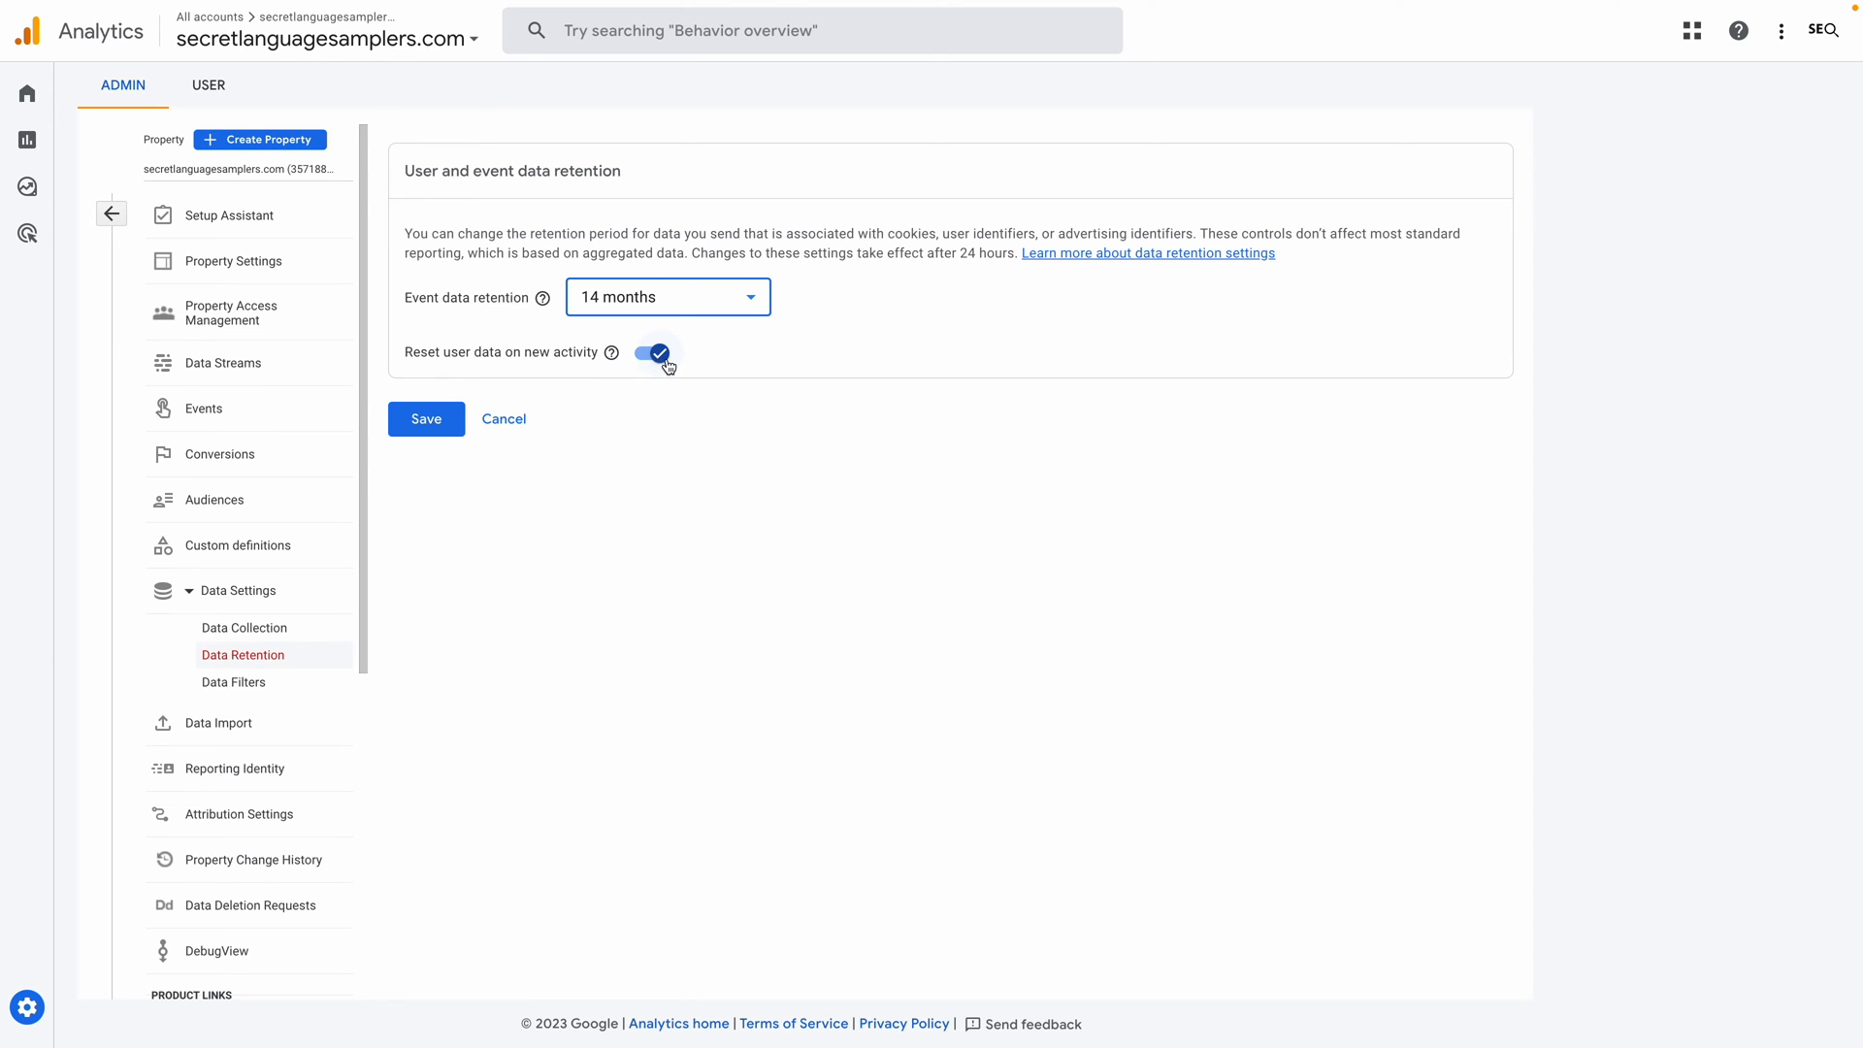
click(426, 430)
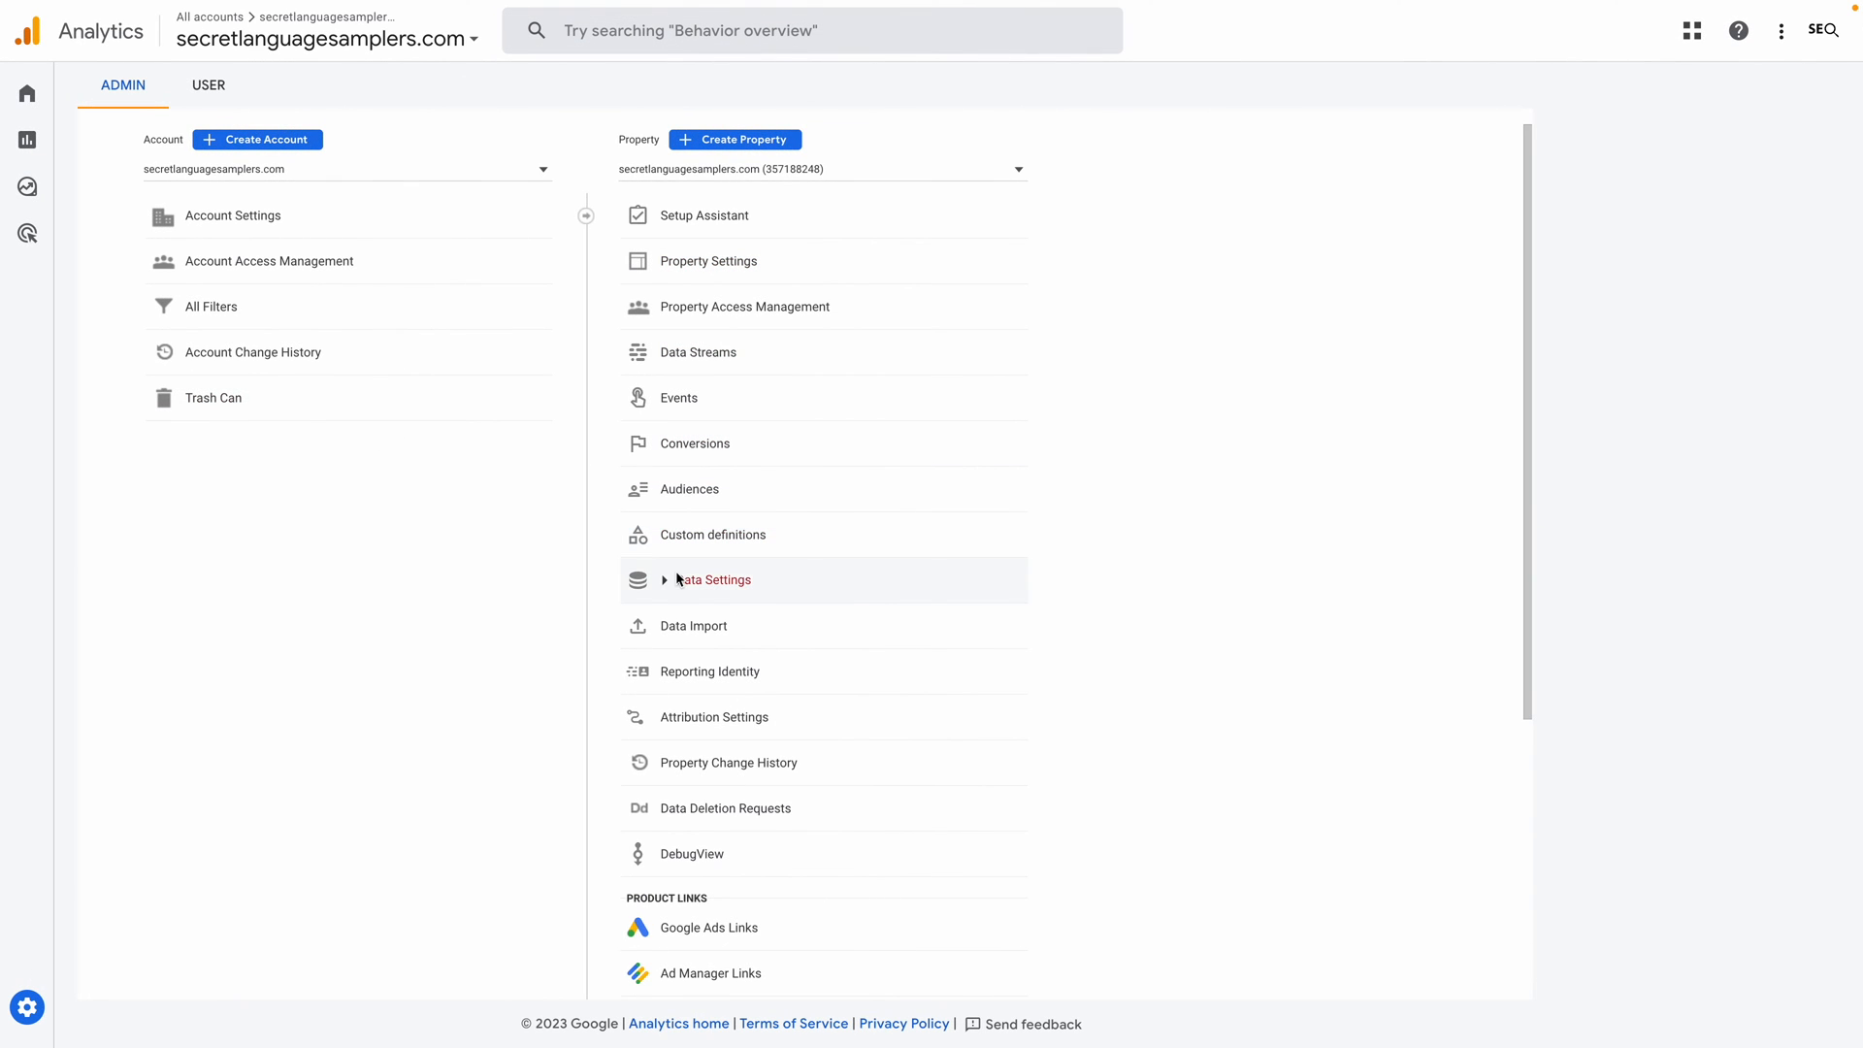
Step: Examine the unwanted referrals configuration in the web stream's Google tag settings, including the available match types and the domain field
click(729, 358)
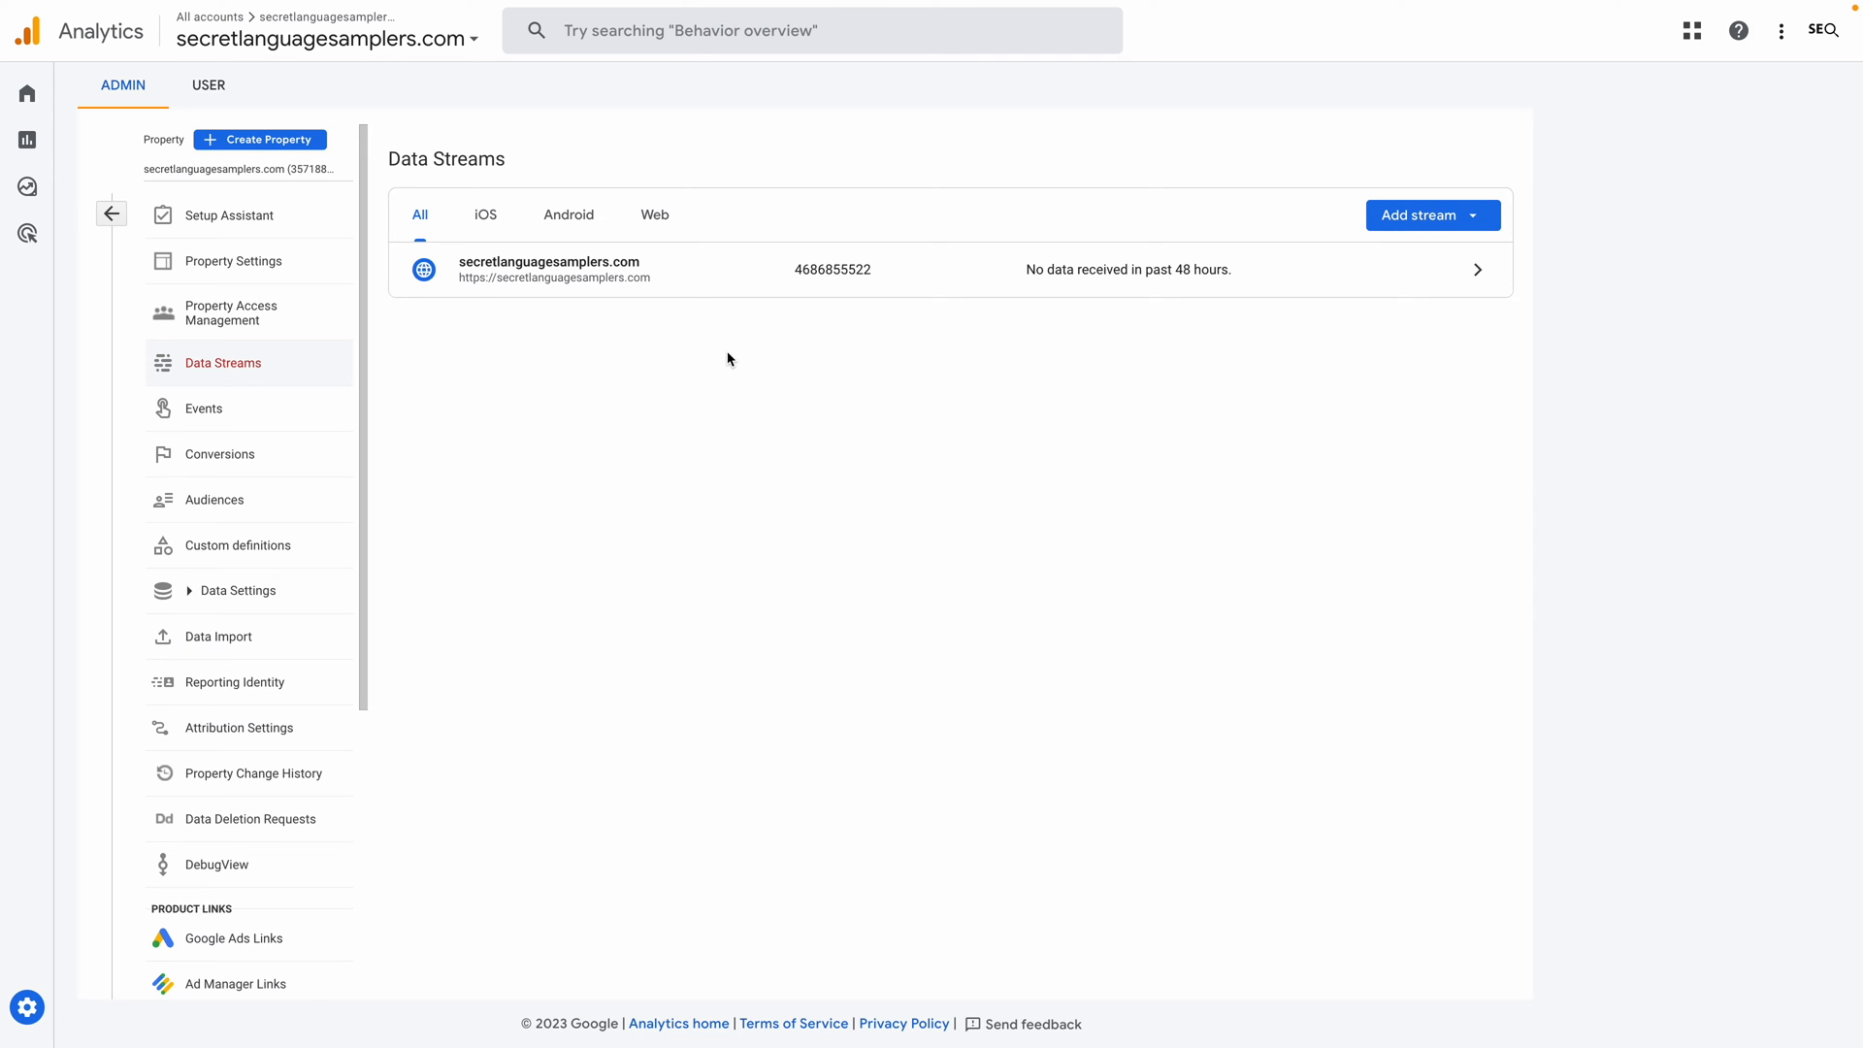
click(534, 274)
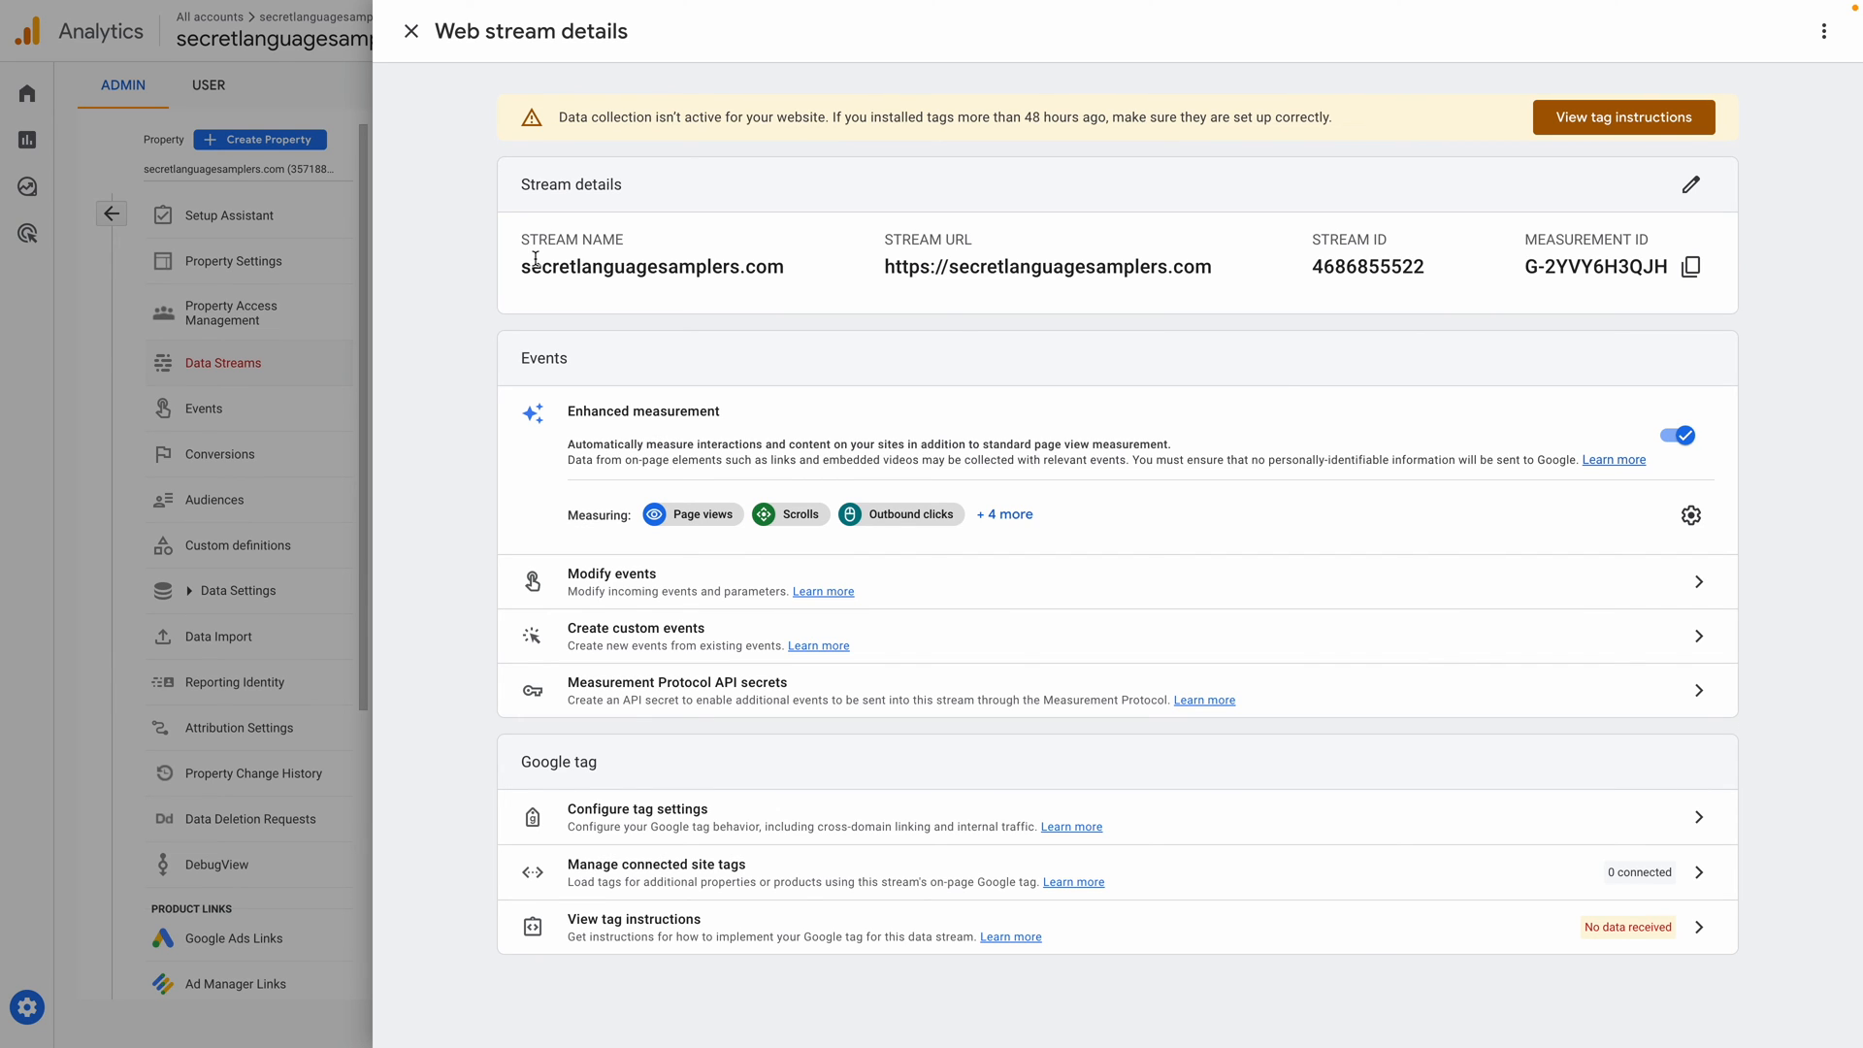
click(835, 837)
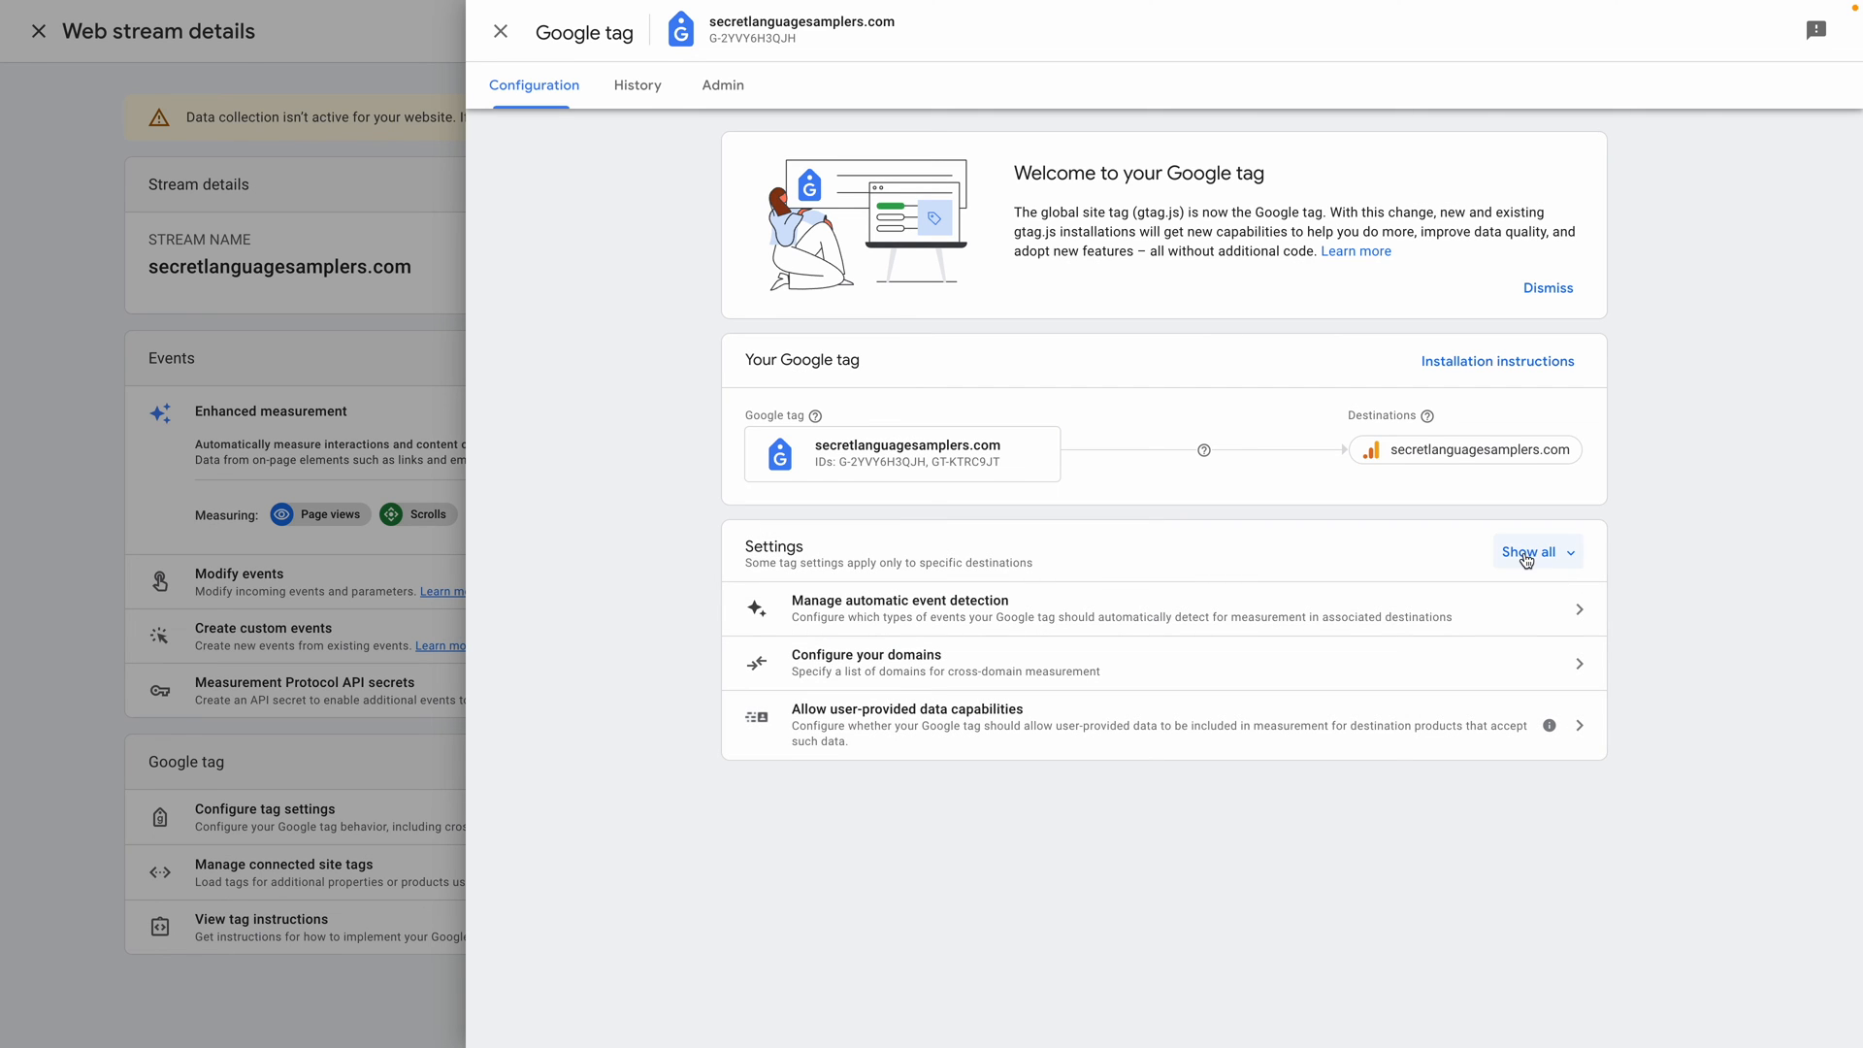
click(1526, 561)
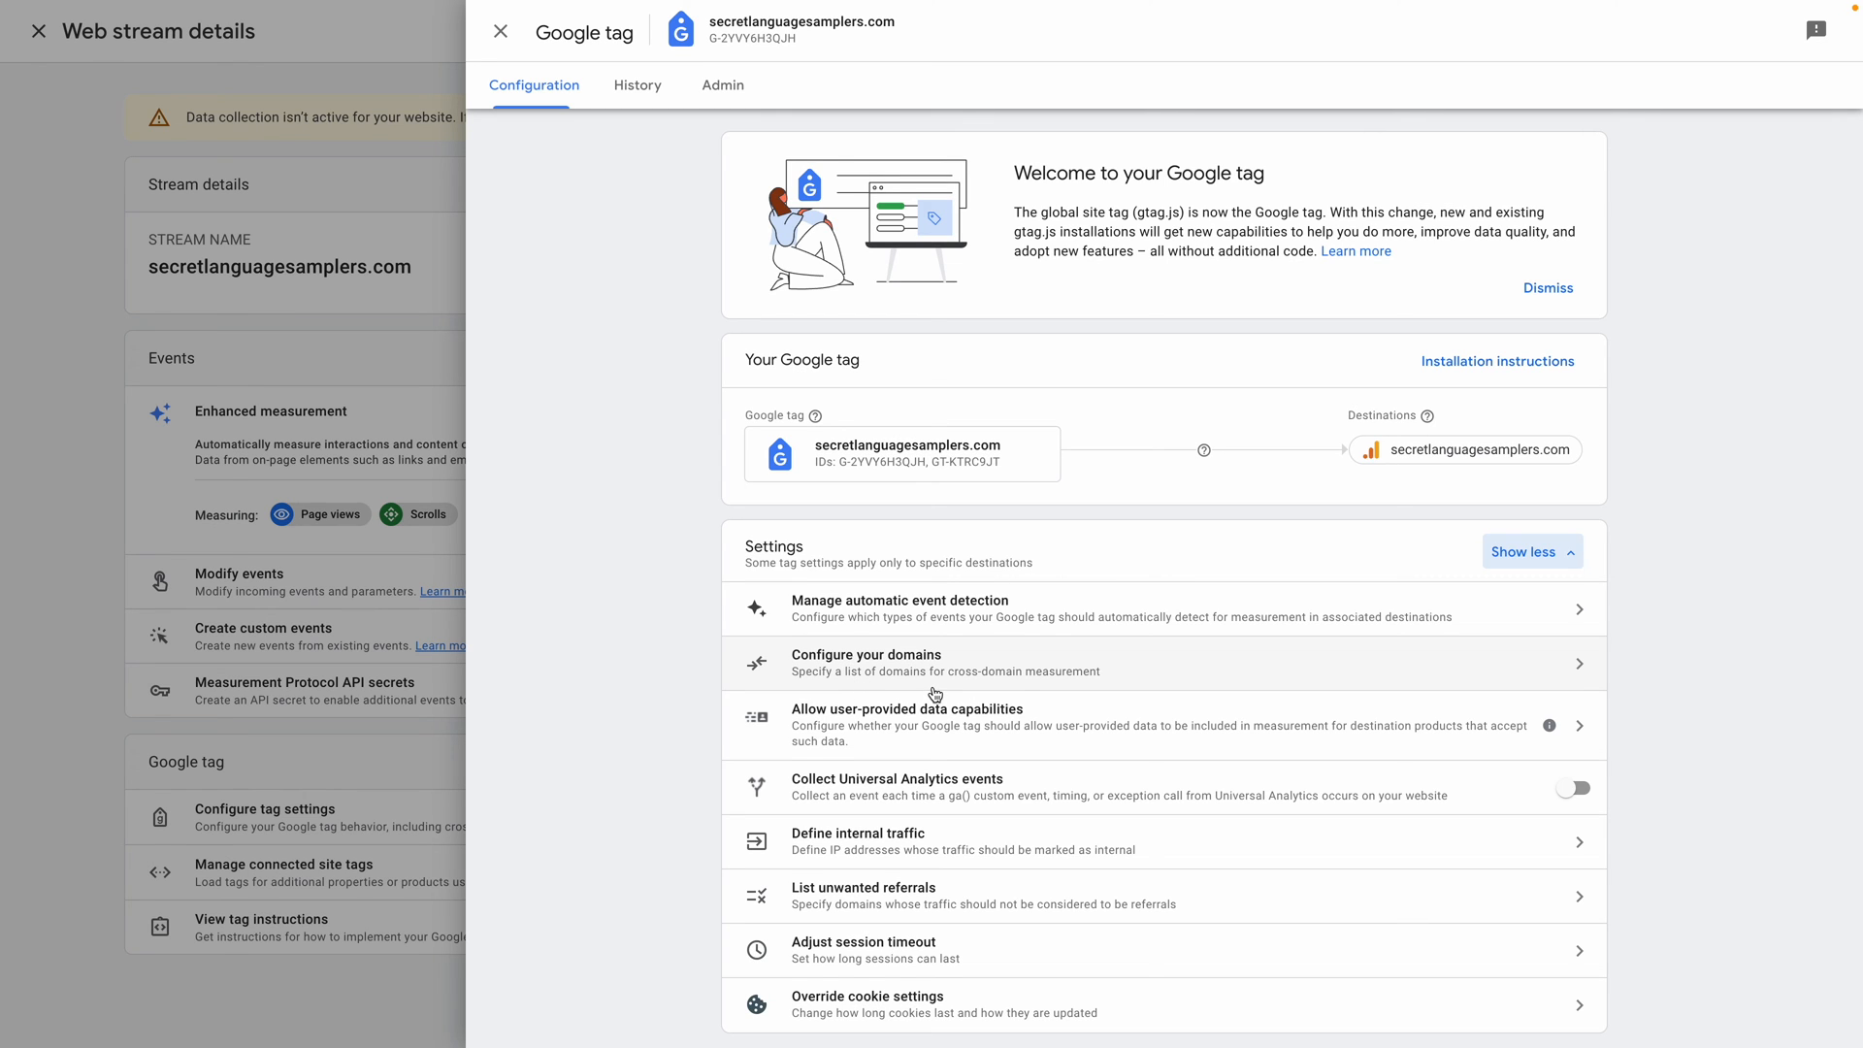
click(867, 912)
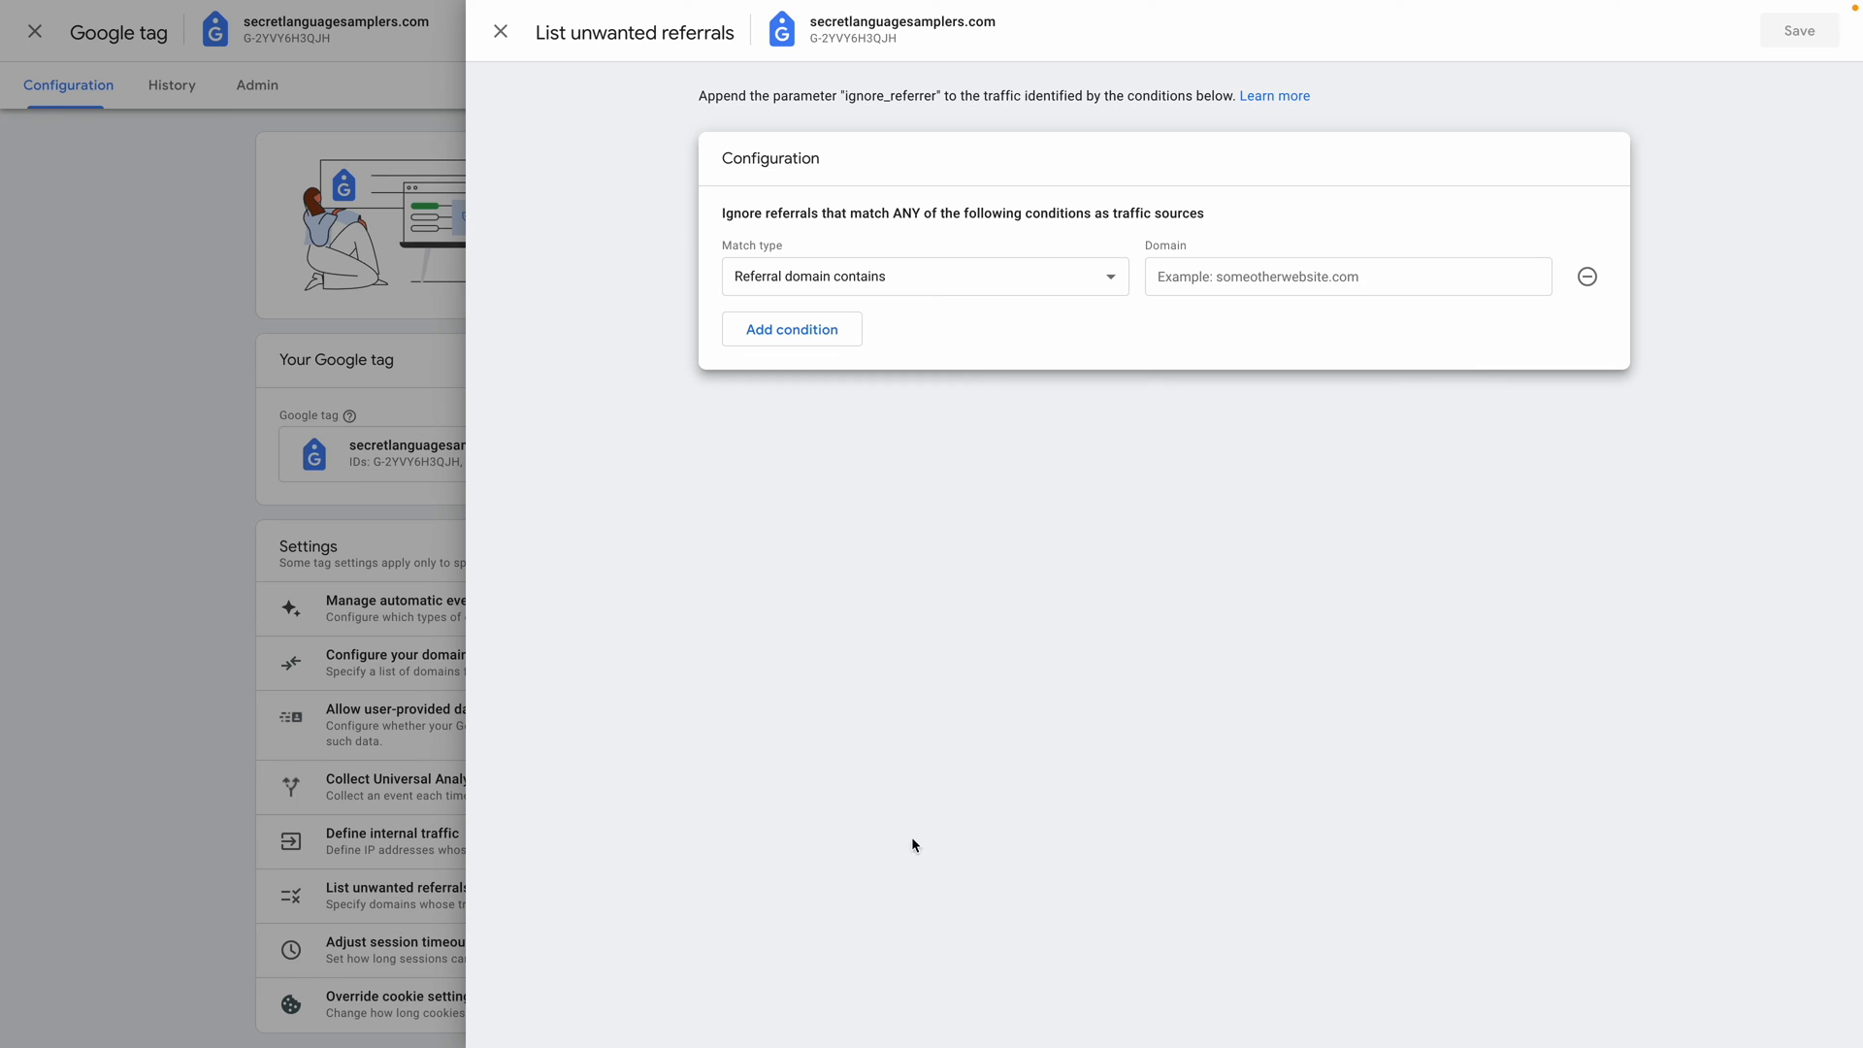
click(1085, 278)
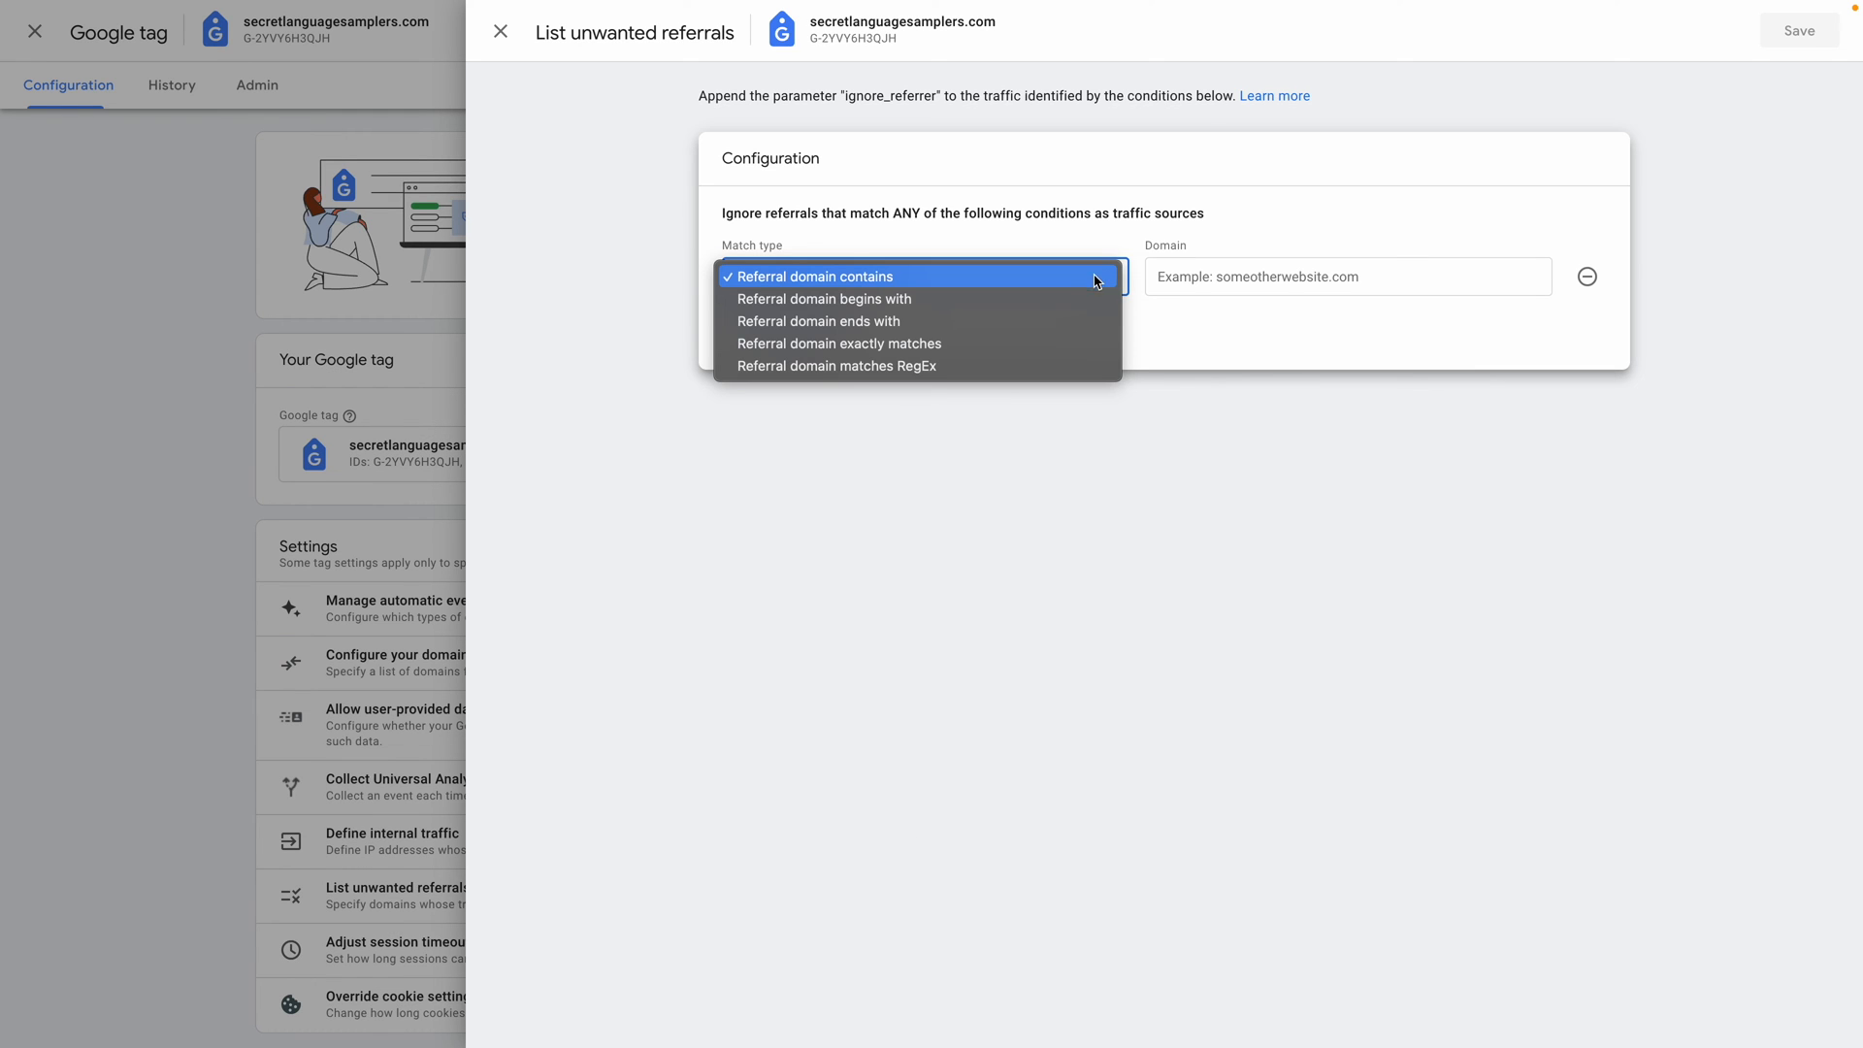
click(1248, 285)
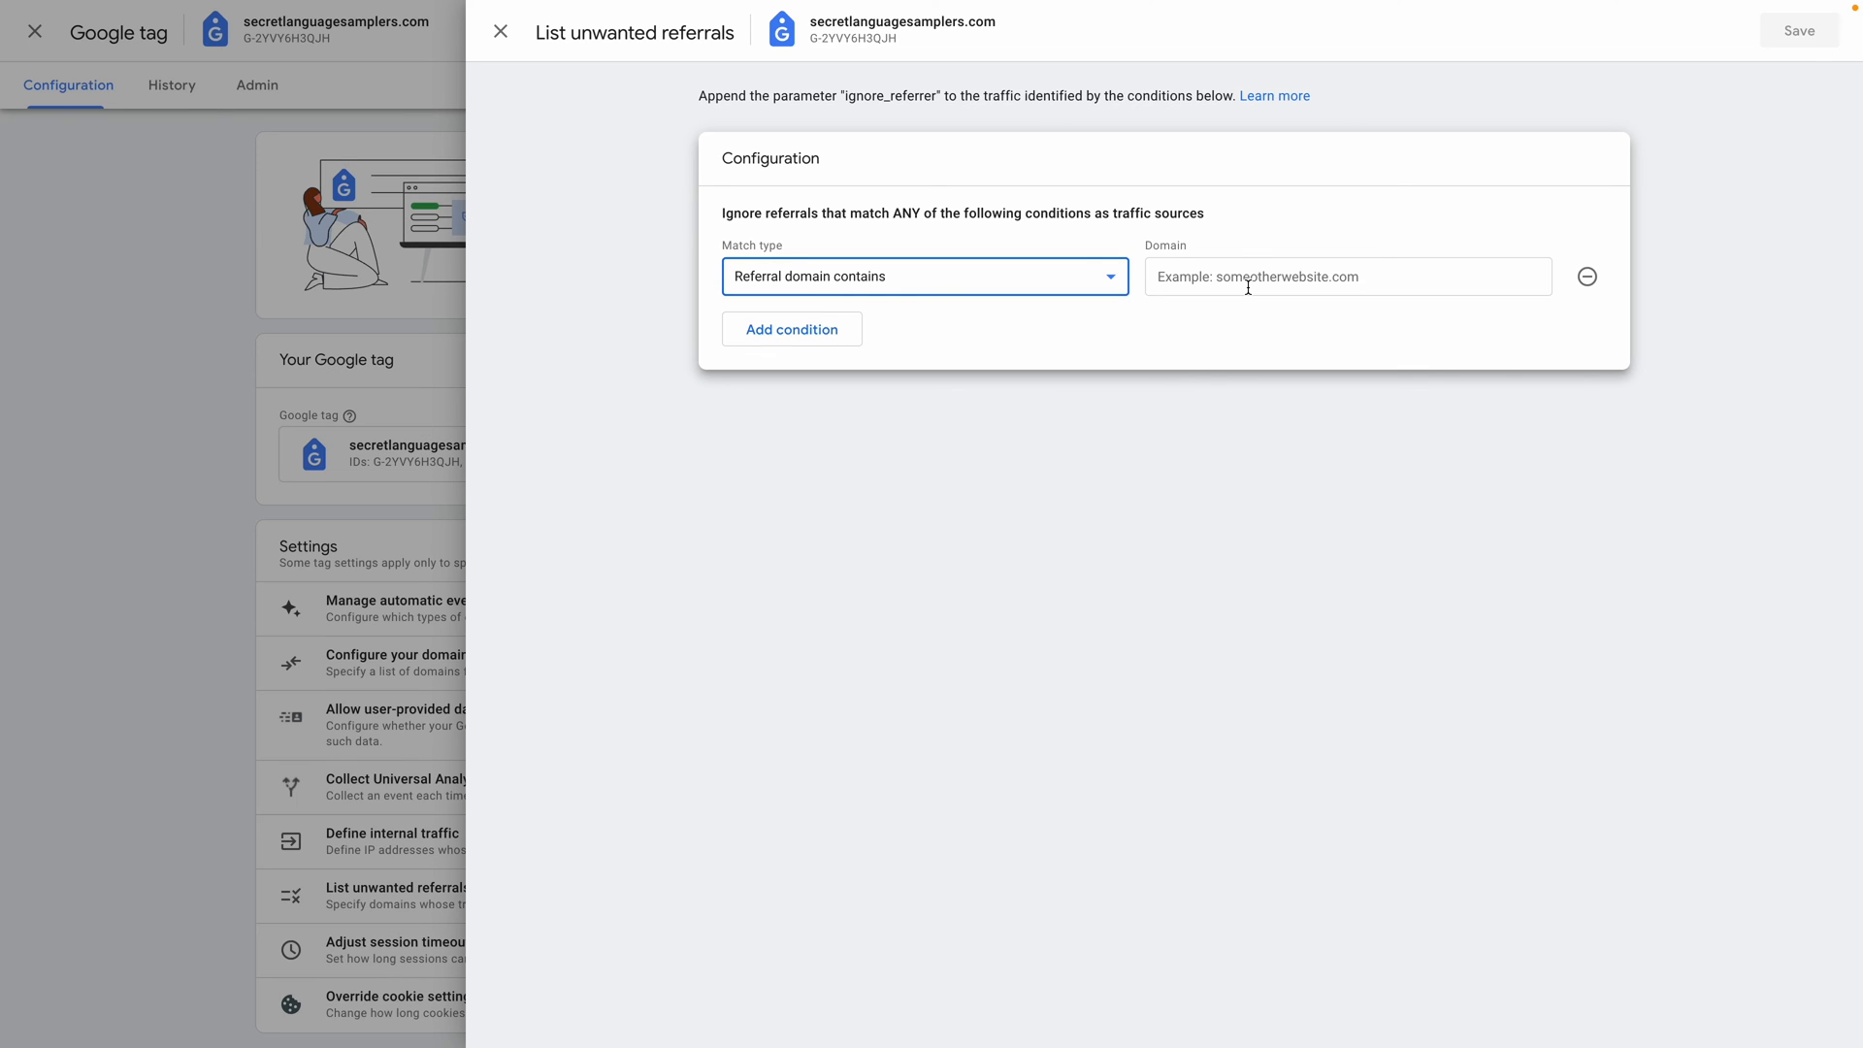
click(1248, 289)
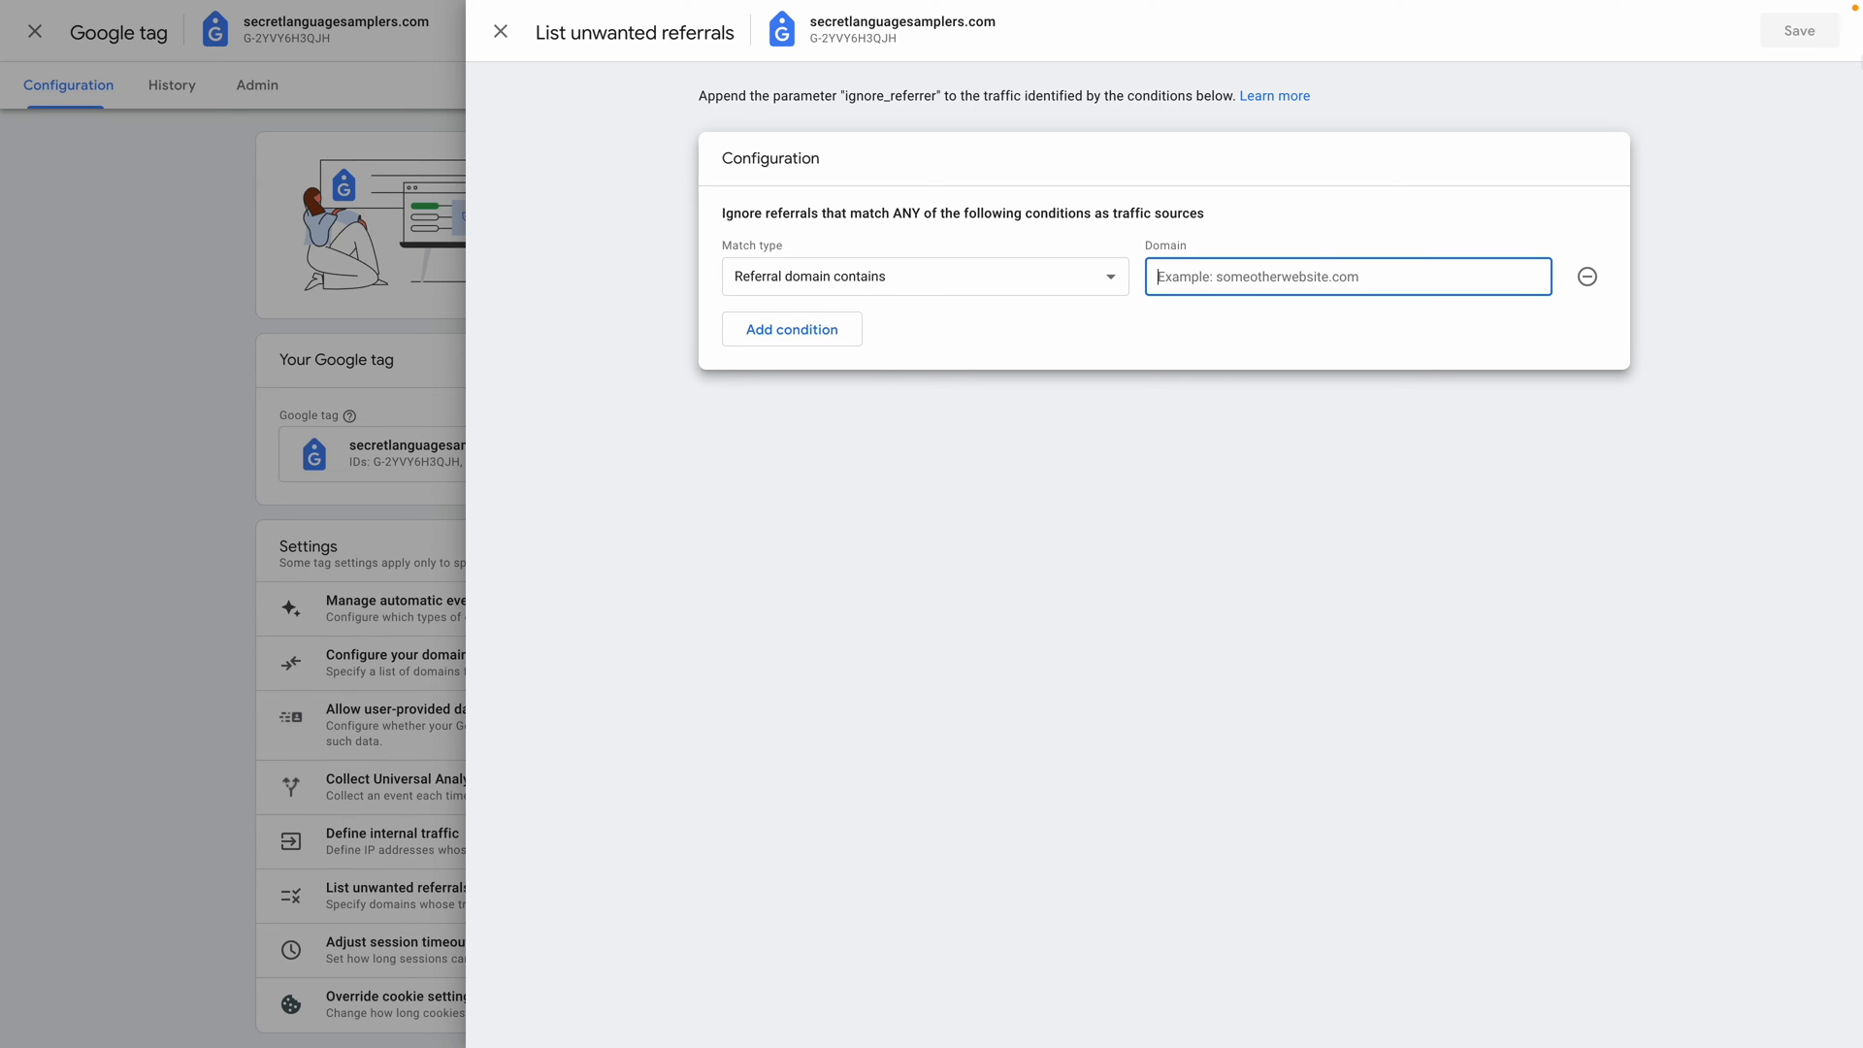
click(313, 533)
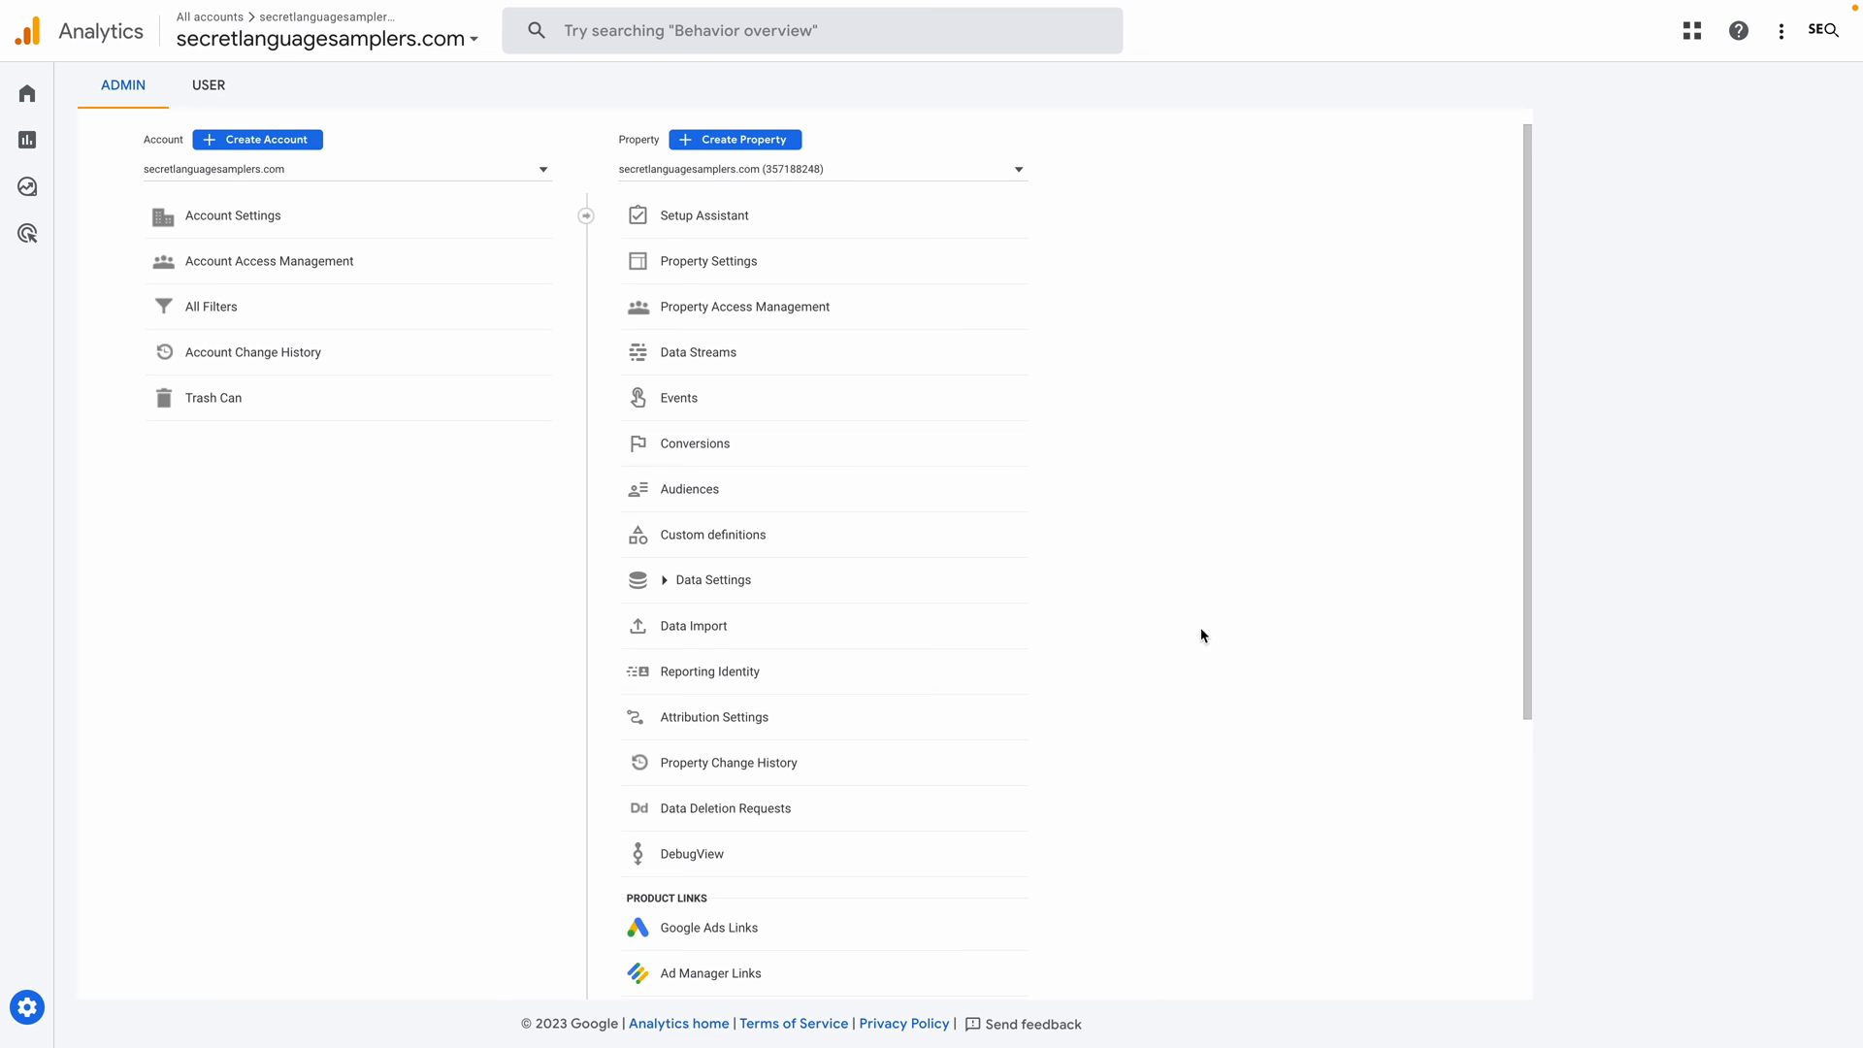
Step: Set the timer for engaged sessions to 30 seconds in the web stream's Google tag settings and save
click(701, 354)
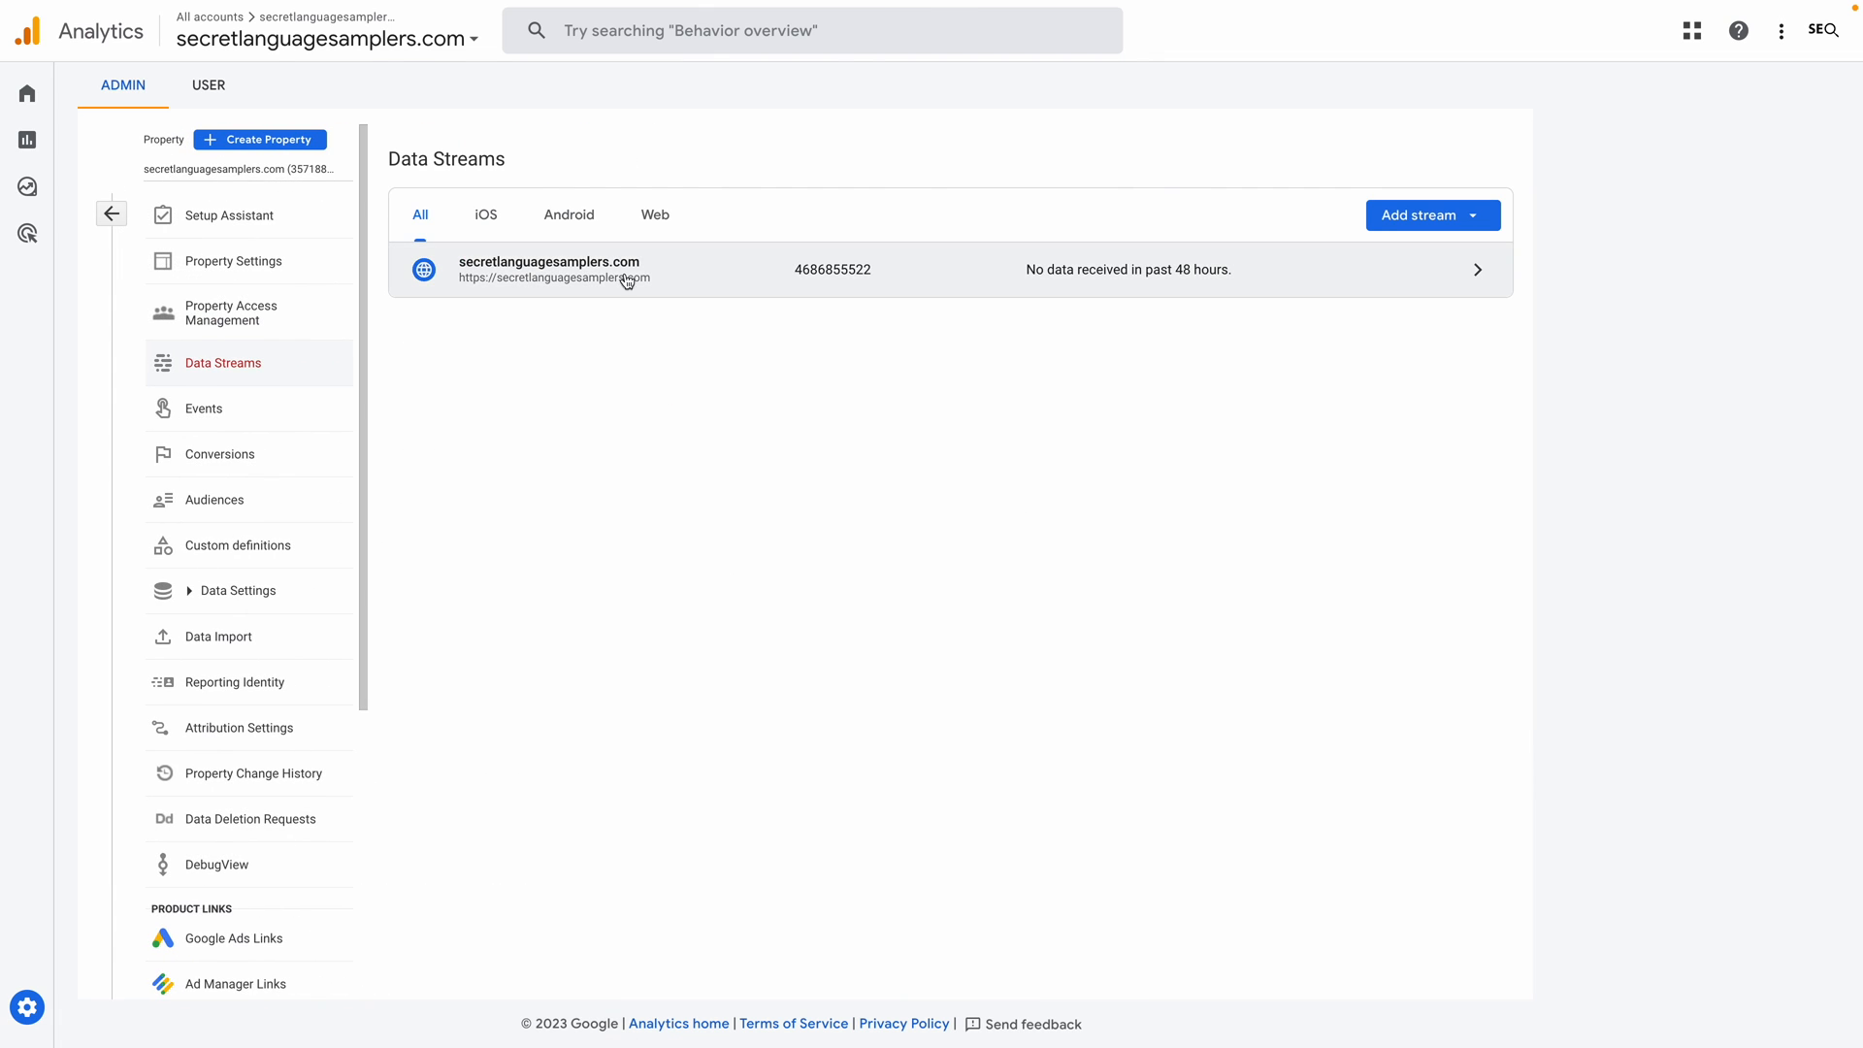
click(624, 271)
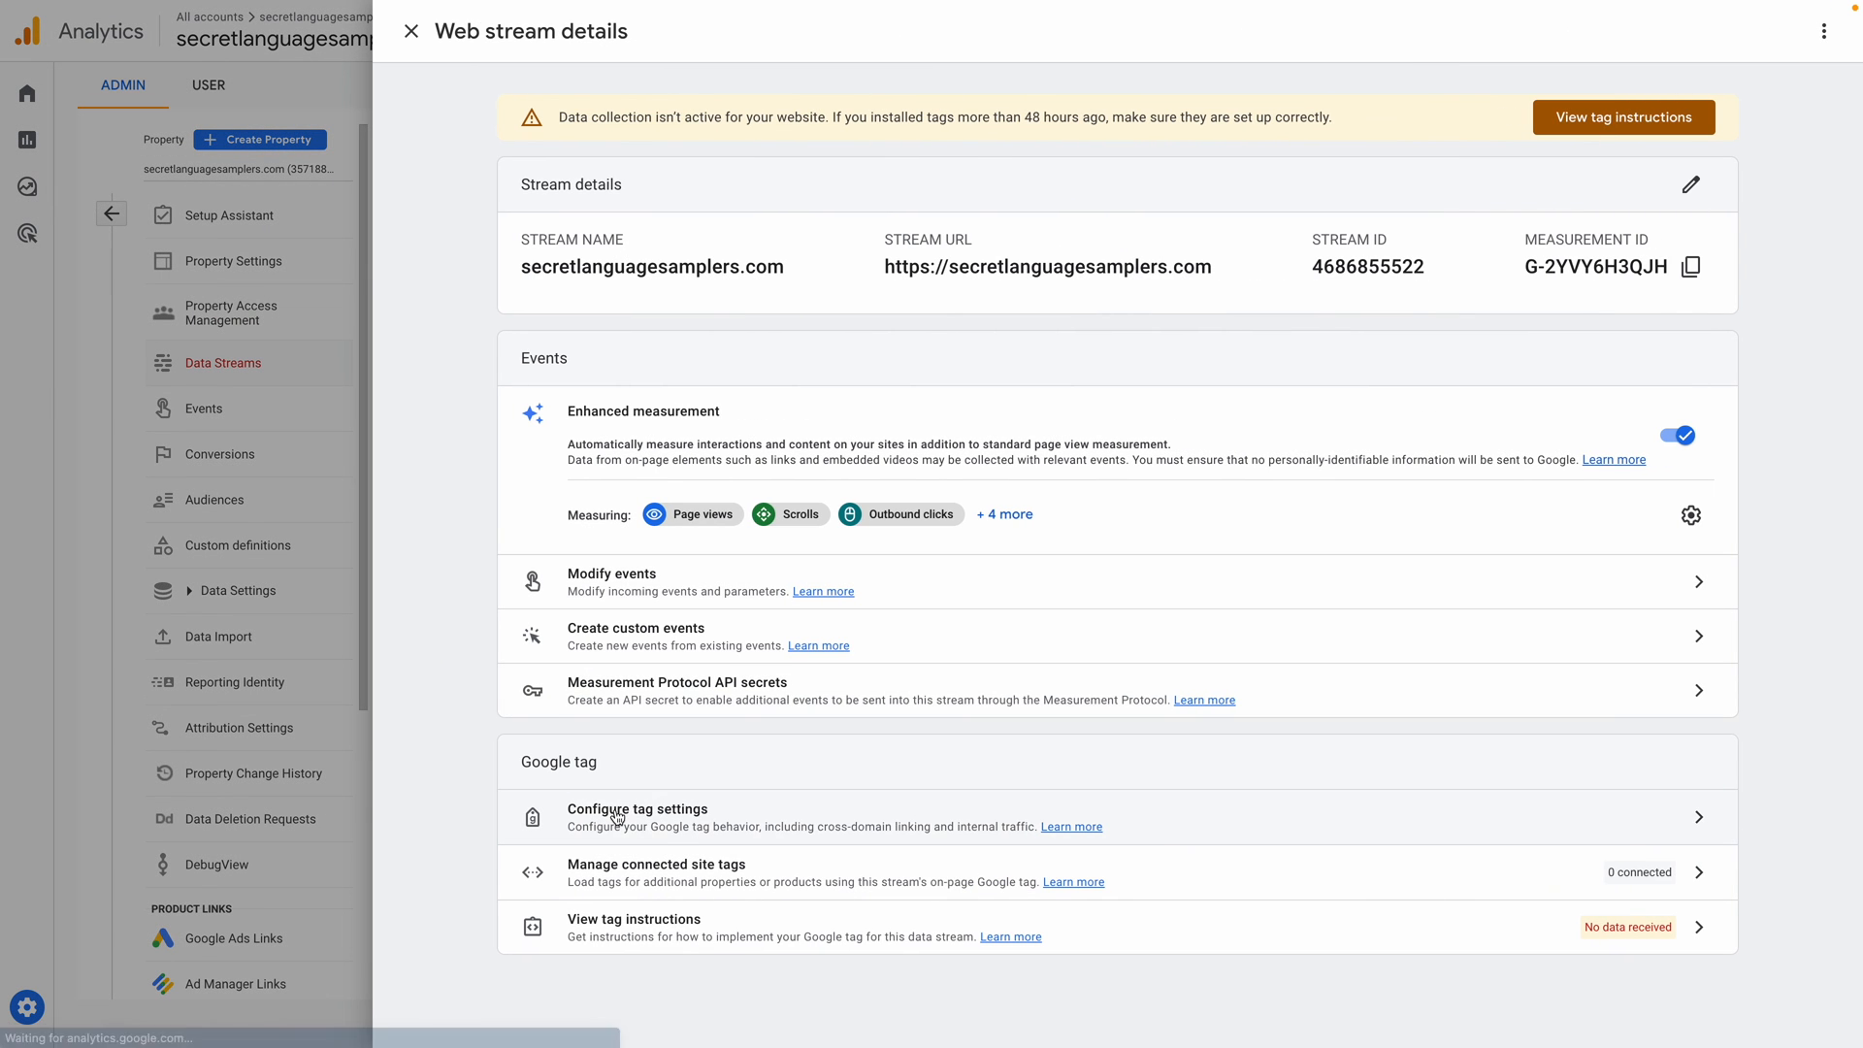
click(695, 830)
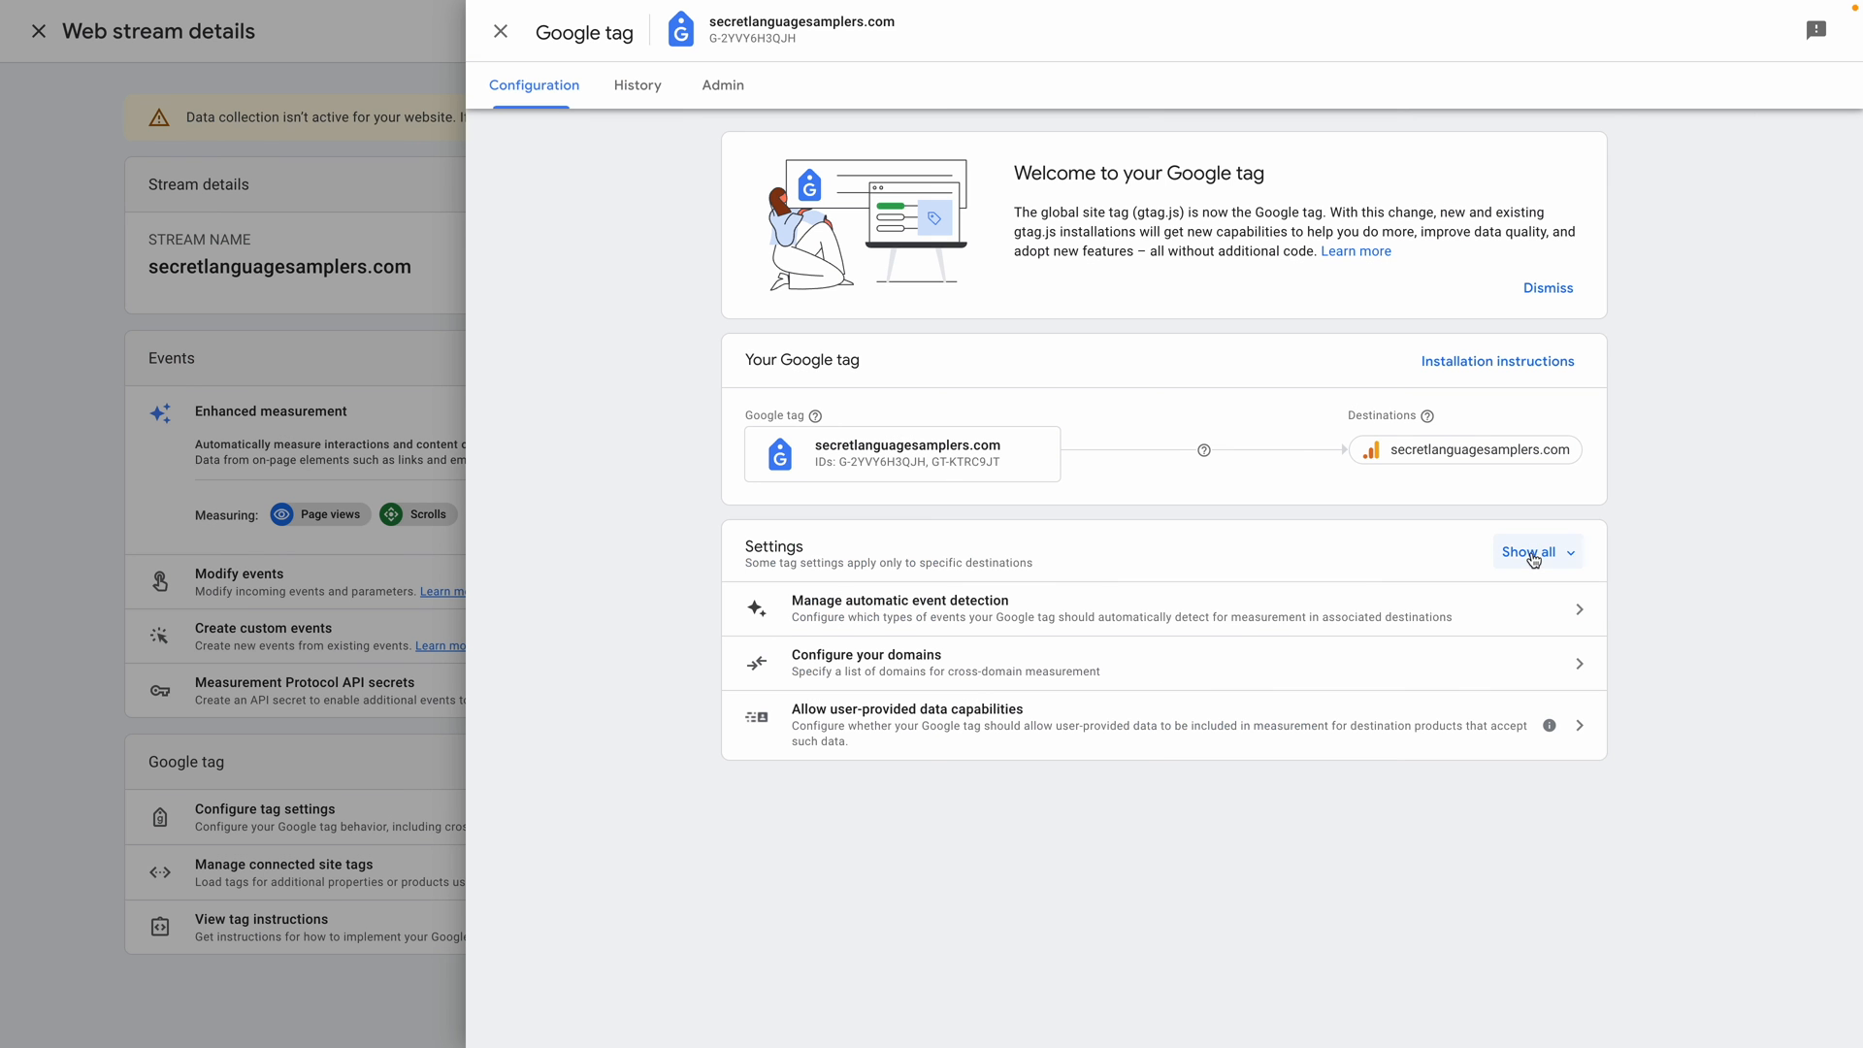
click(1533, 553)
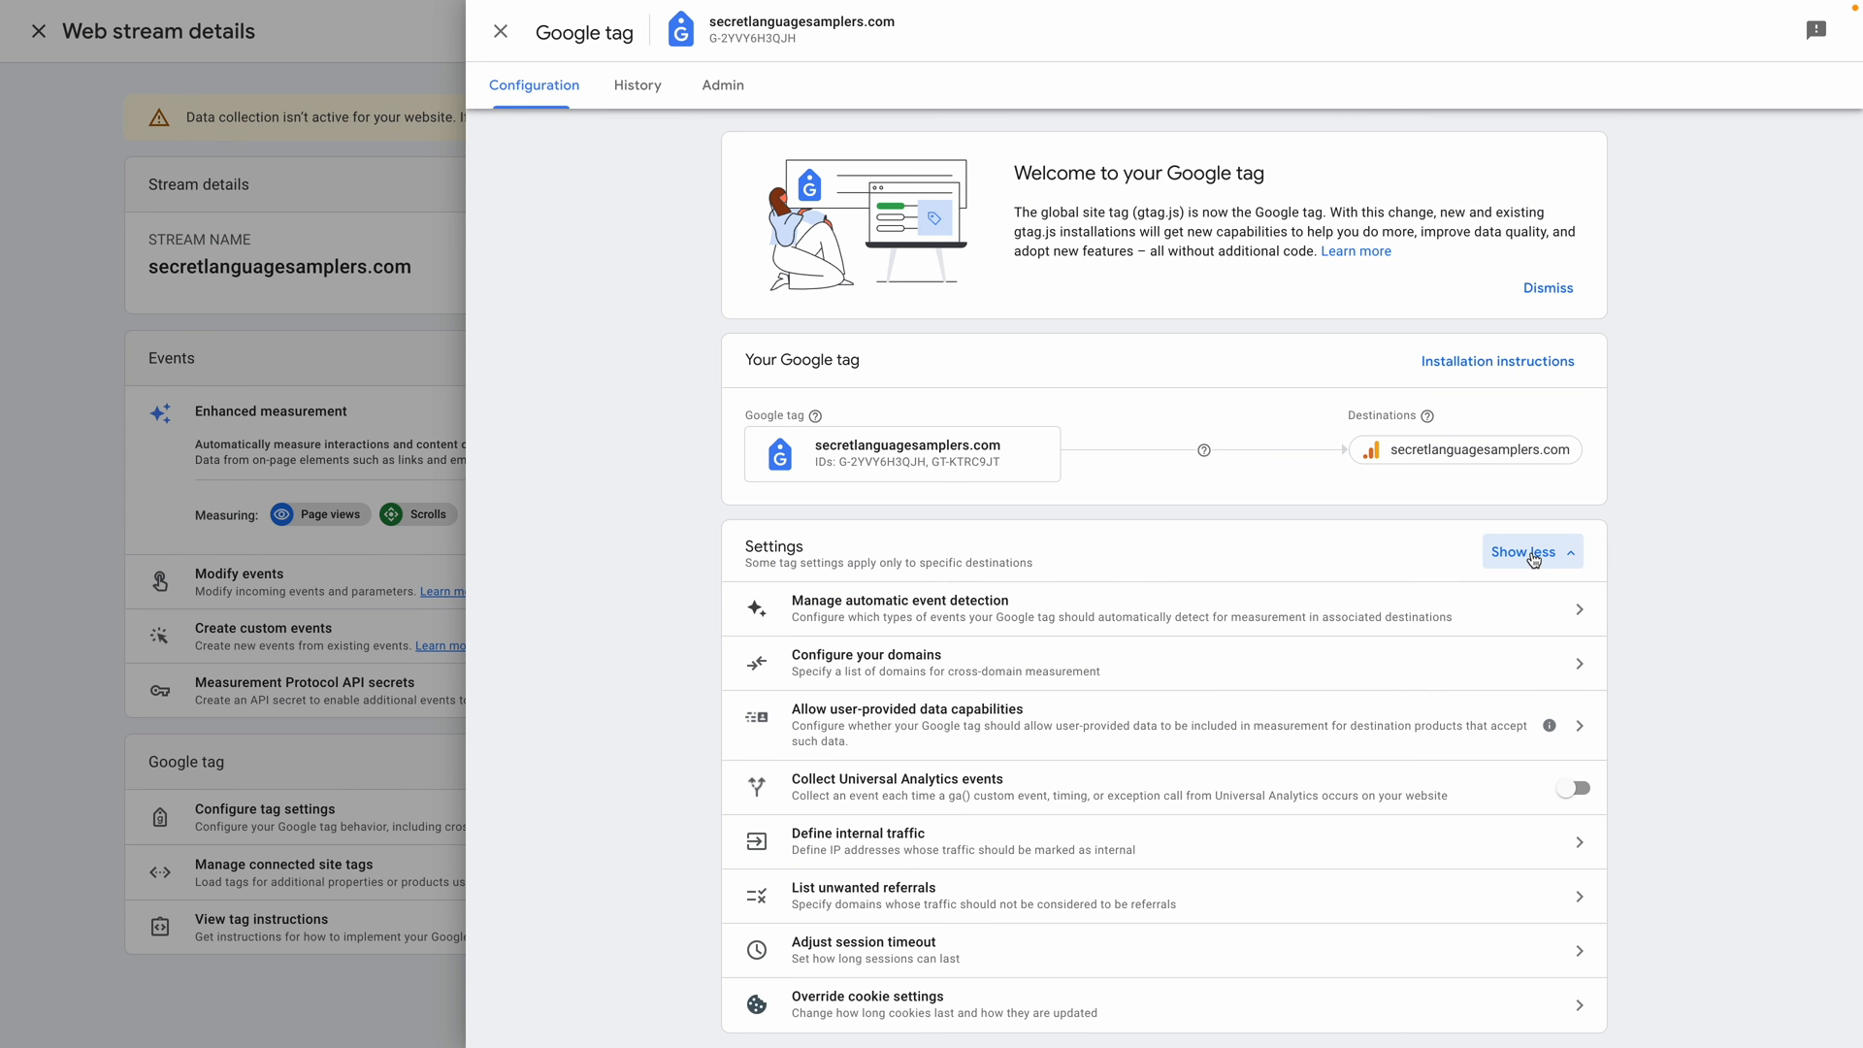
click(904, 965)
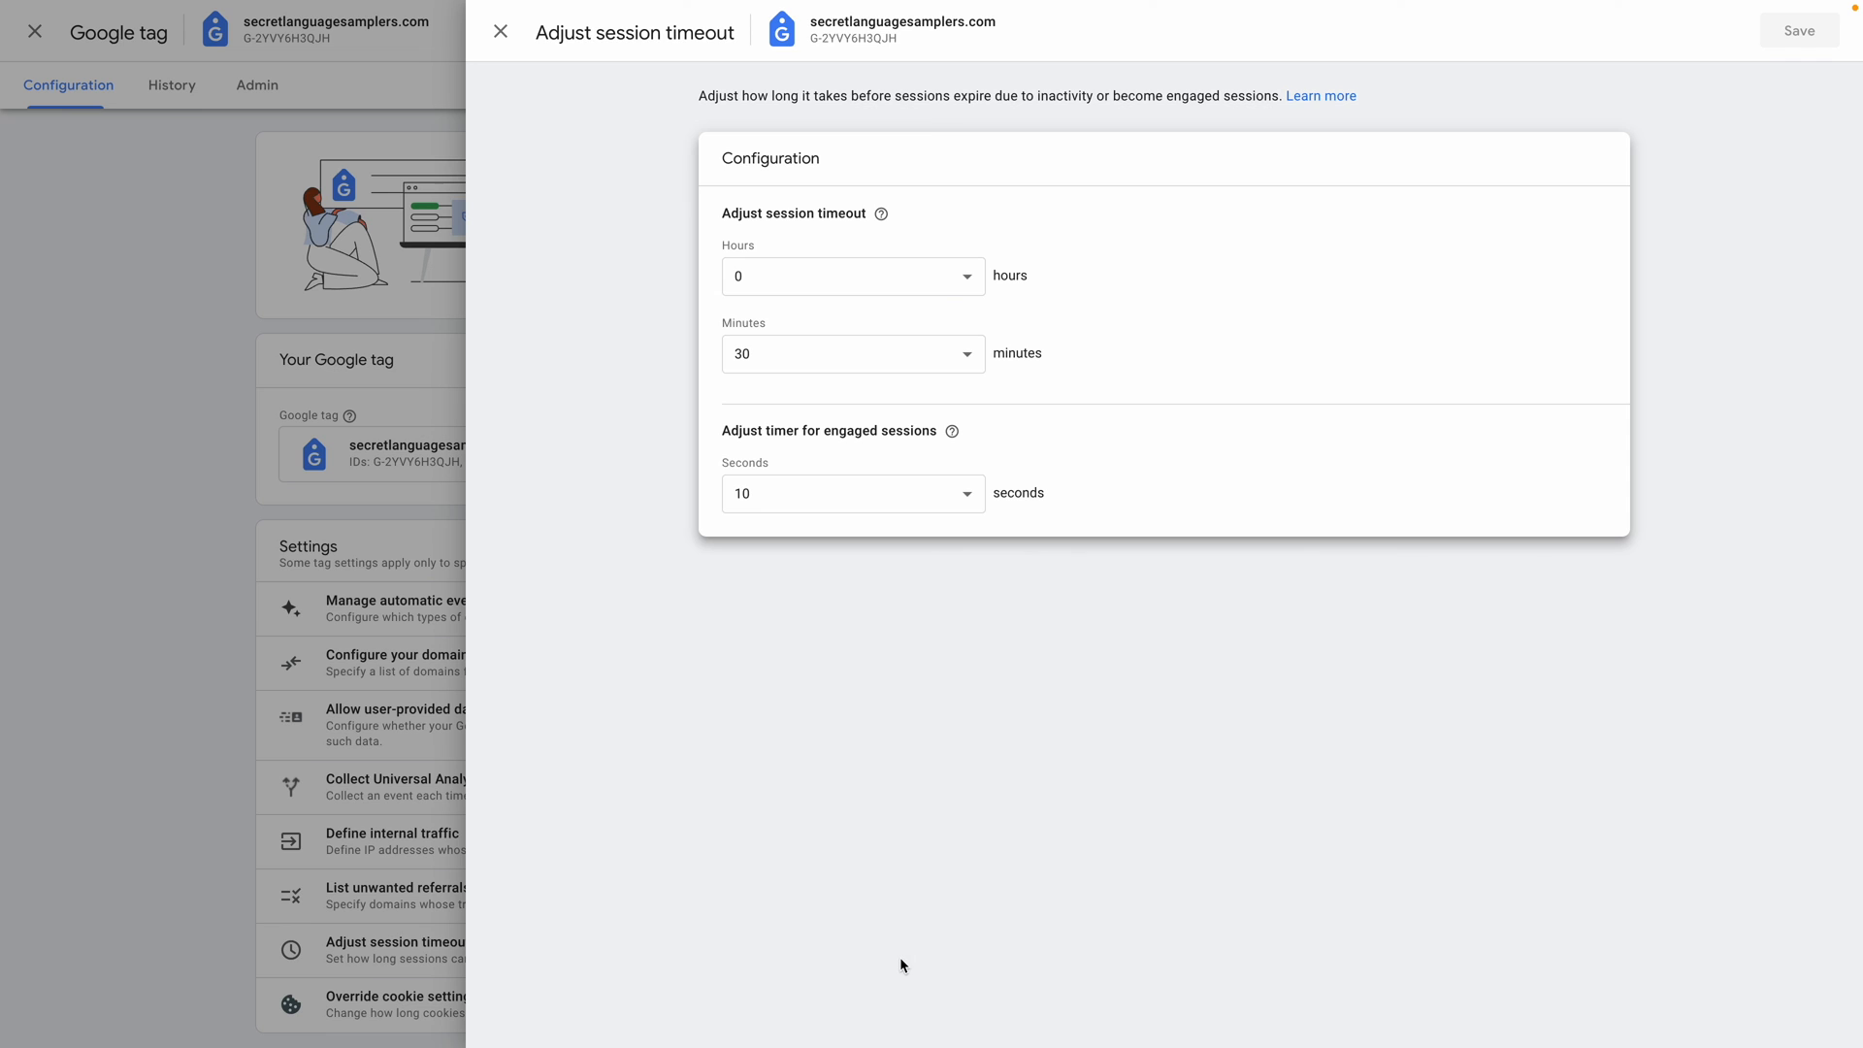
click(866, 493)
click(843, 538)
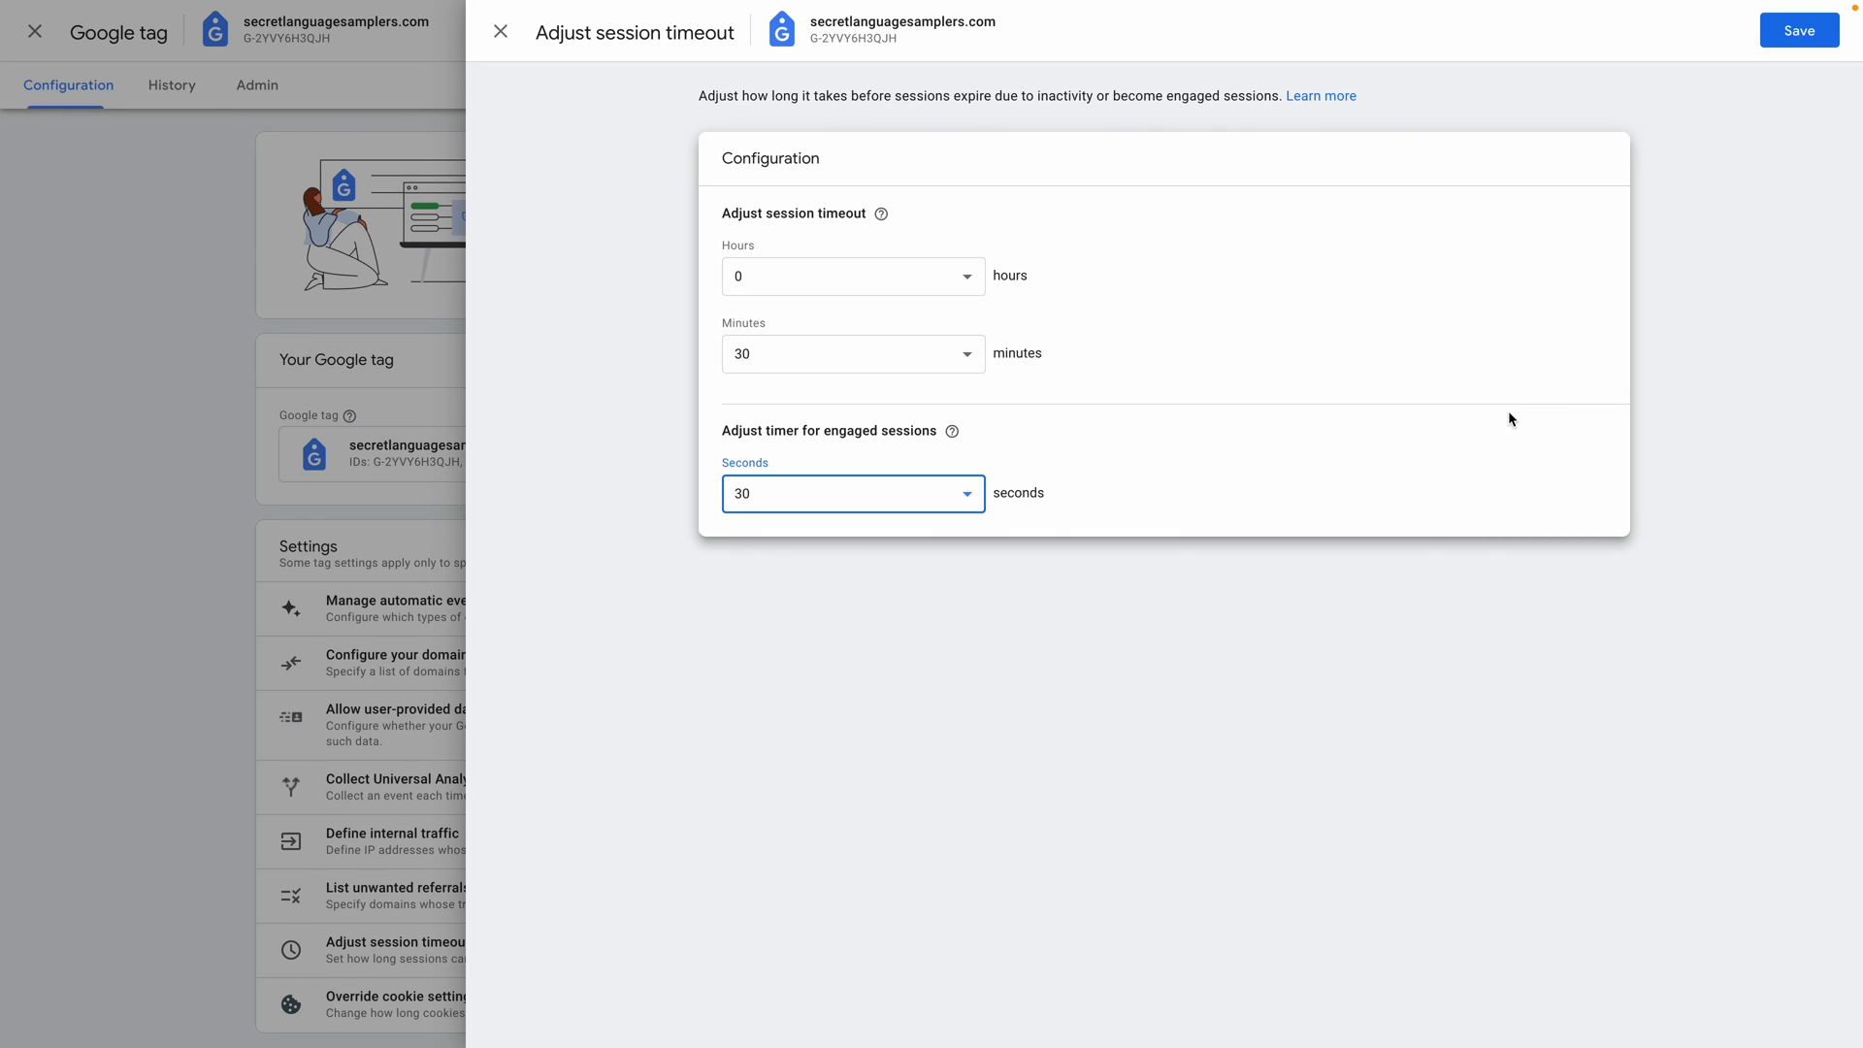
click(1798, 37)
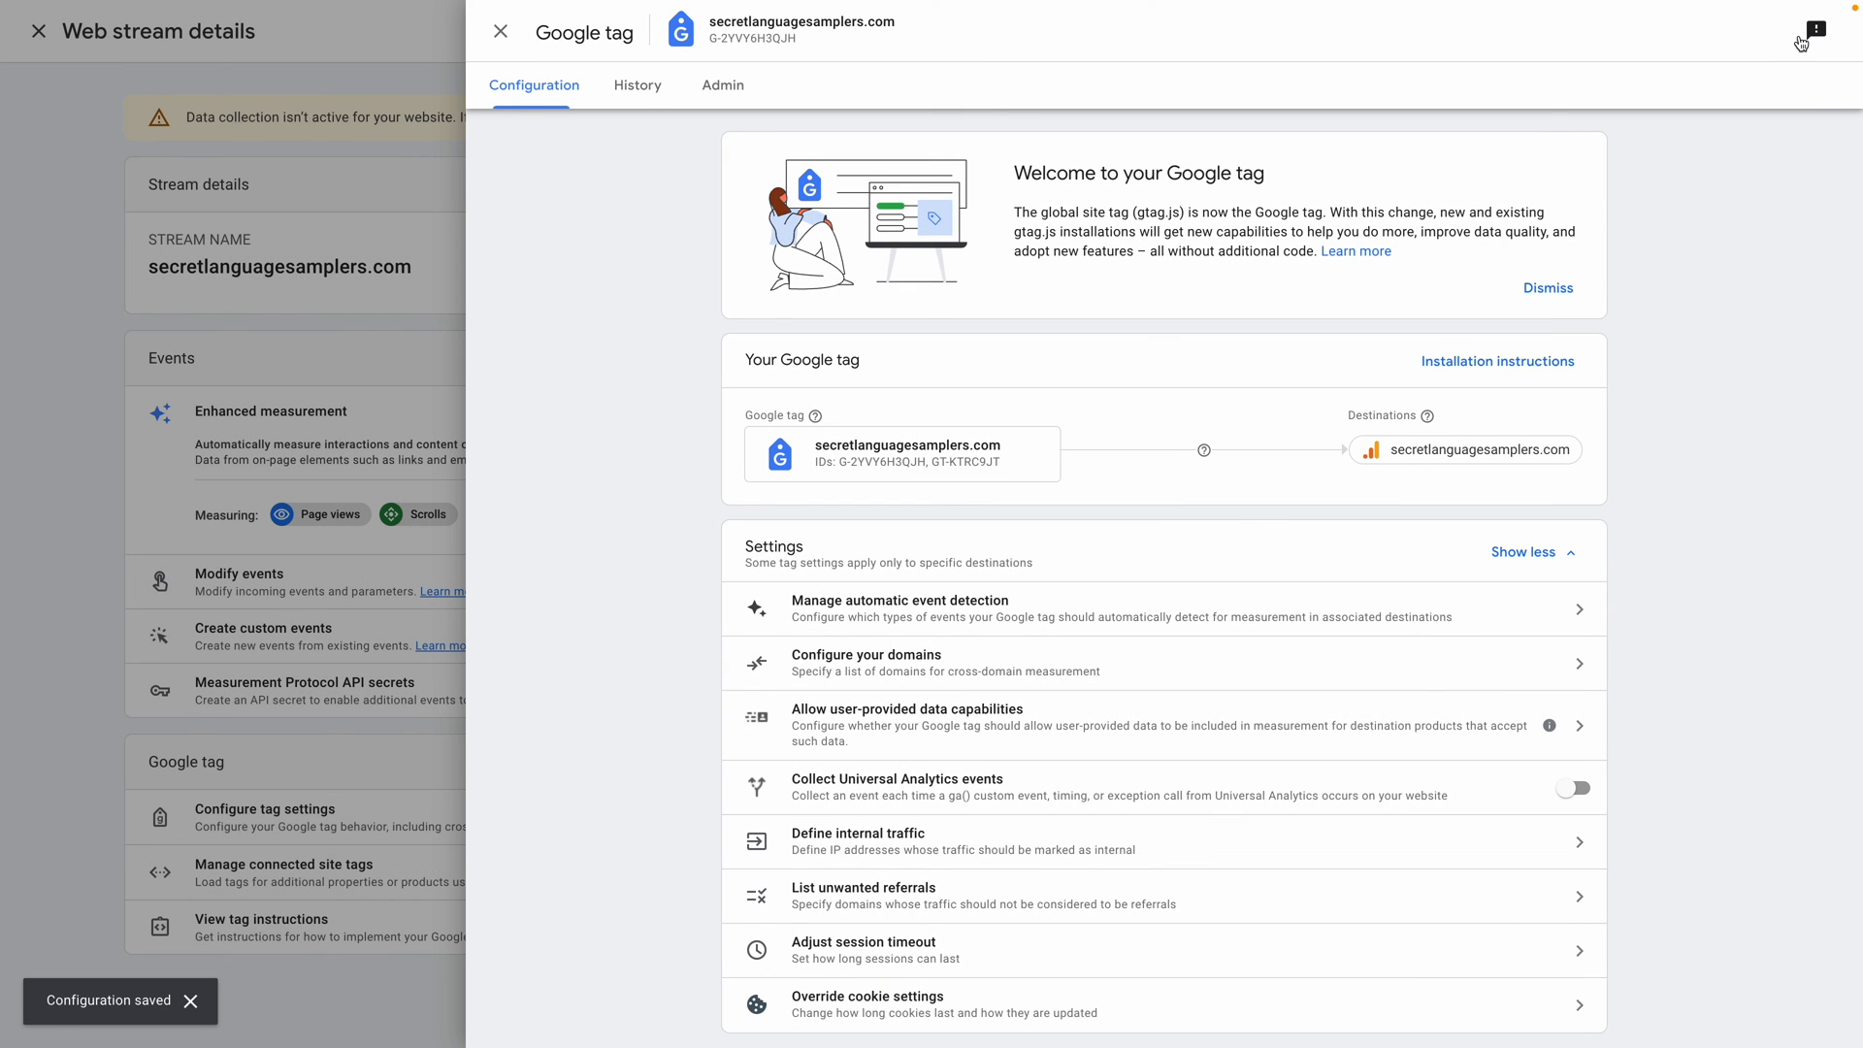